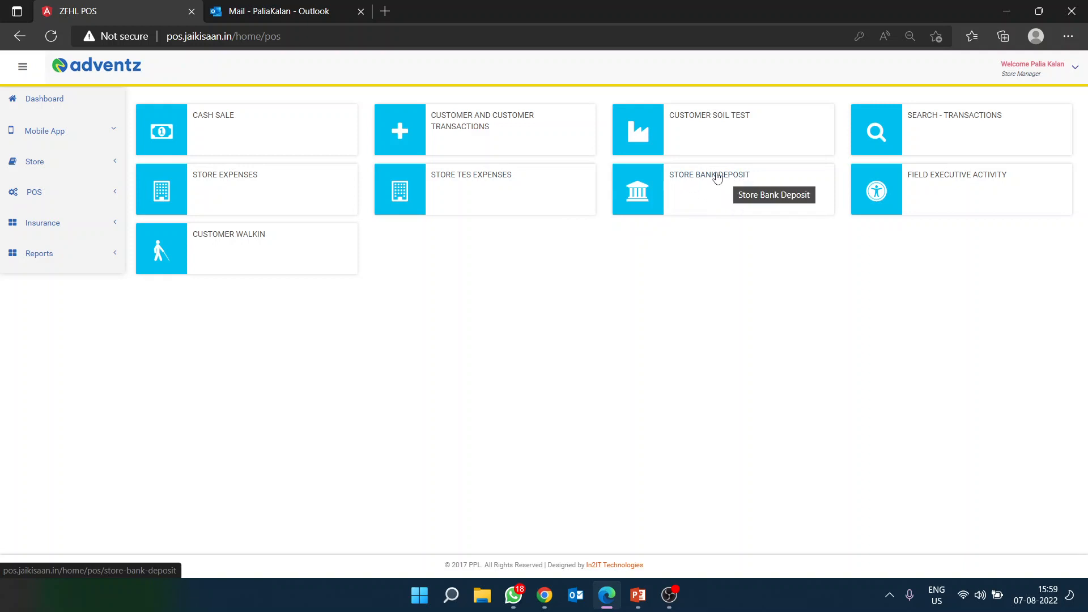
Step: Open the Store Bank Deposit page and look over the table of past deposits
left_click(717, 178)
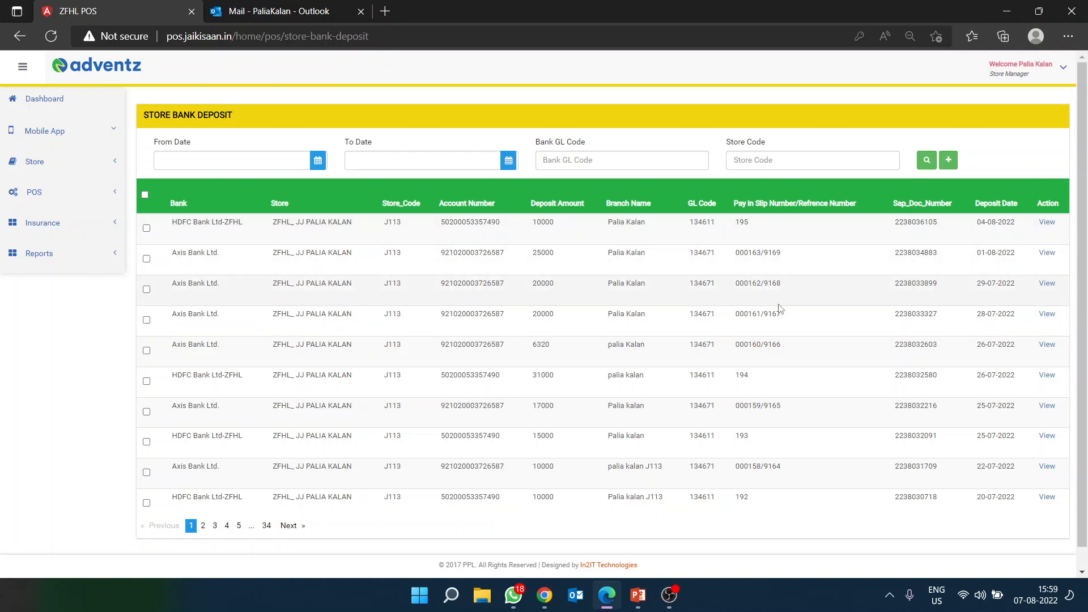
scroll(578, 418, "down", 1)
scroll(601, 391, "up", 1)
Step: Start a new deposit and pick HDFC Bank Ltd-ZFHL as the bank, after briefly trying ICICI
left_click(949, 162)
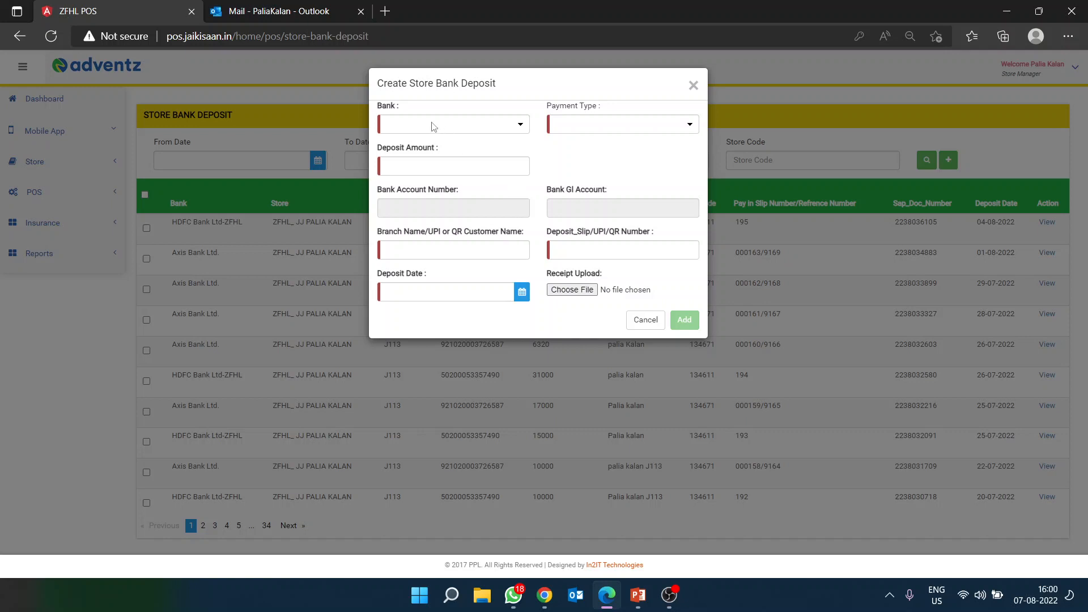
left_click(506, 126)
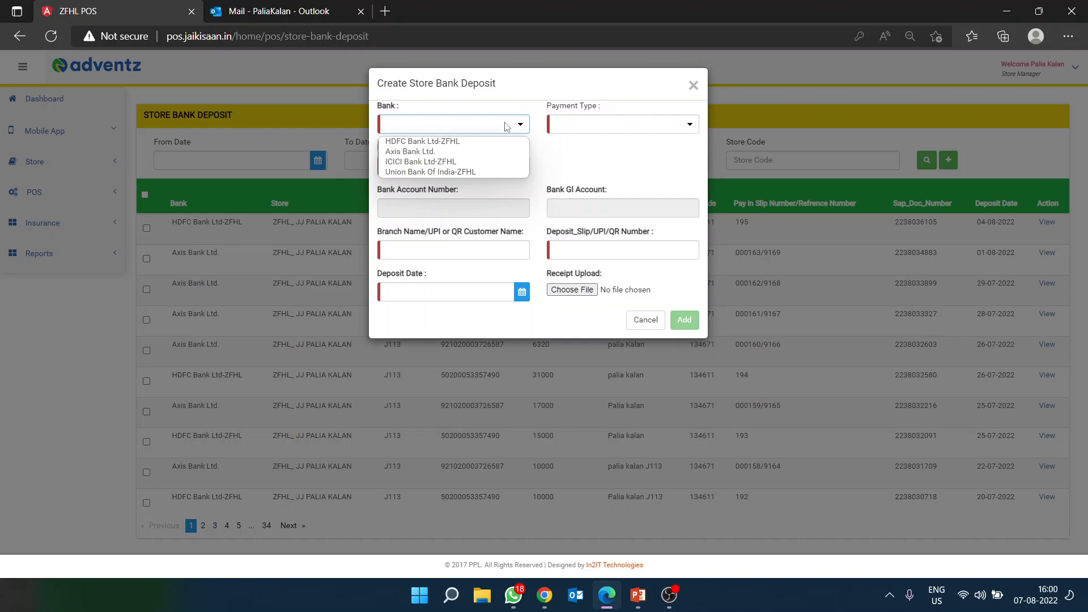
left_click(447, 142)
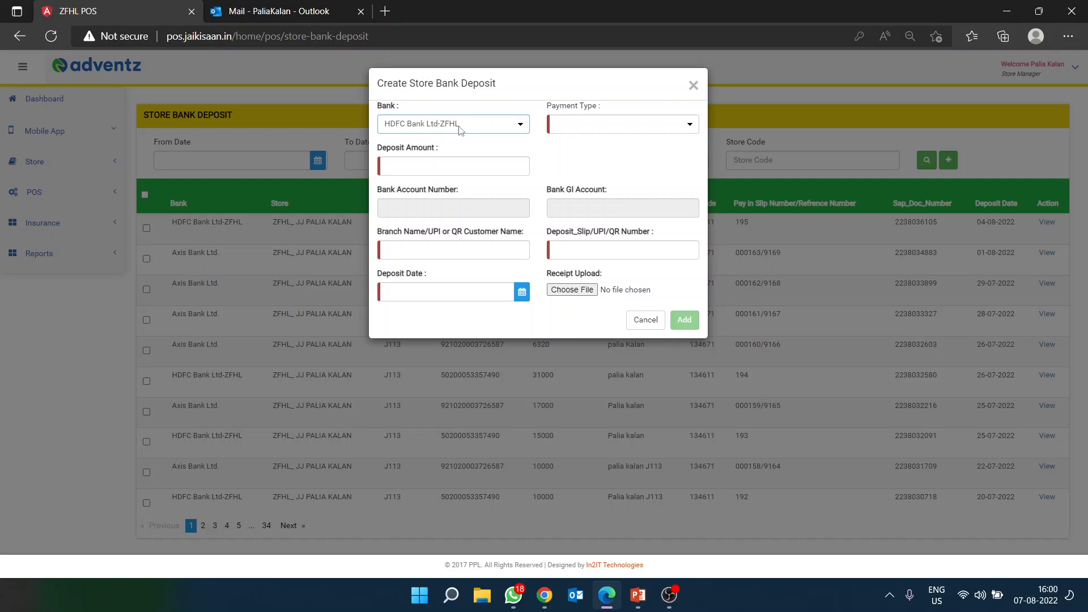
left_click(472, 130)
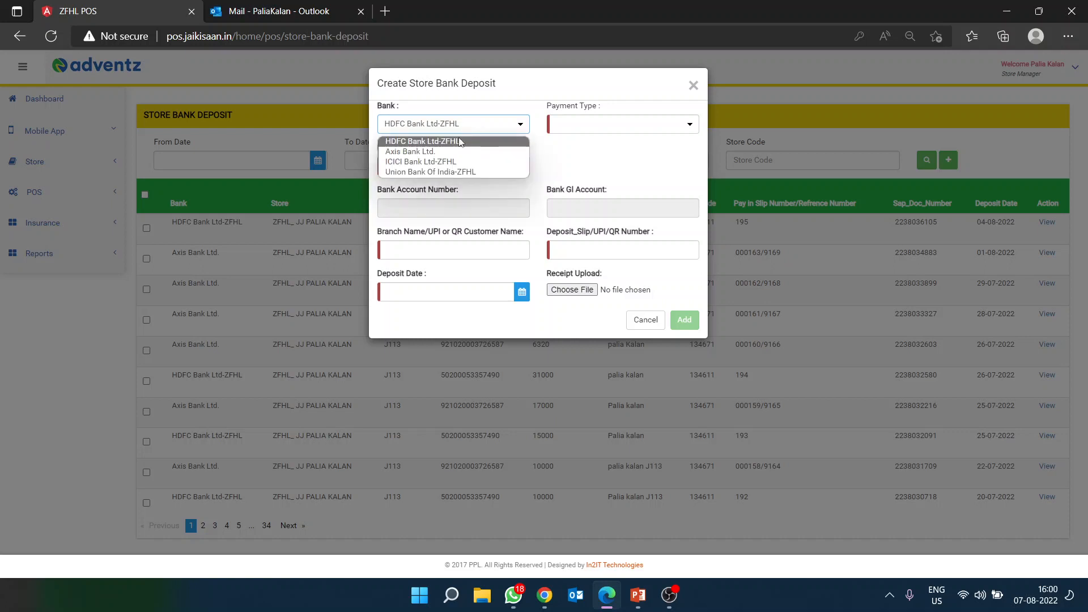
left_click(436, 163)
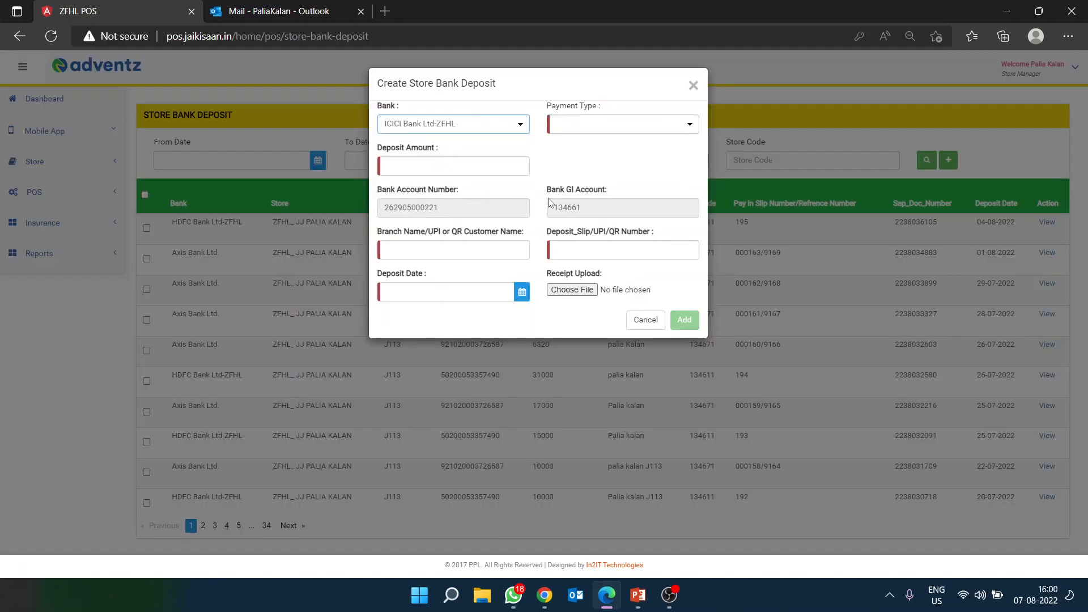
left_click(481, 124)
left_click(449, 142)
Step: Highlight the auto-filled bank account number and GL account 134611
left_click_drag(592, 210, 547, 208)
left_click(456, 206)
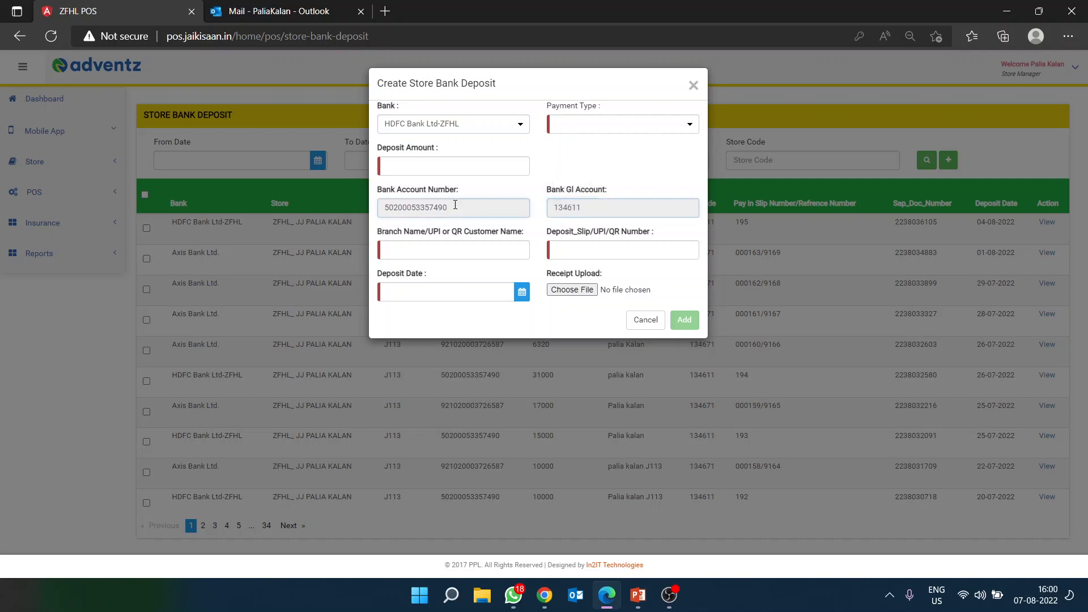
double_click(455, 207)
left_click(593, 205)
left_click(593, 205)
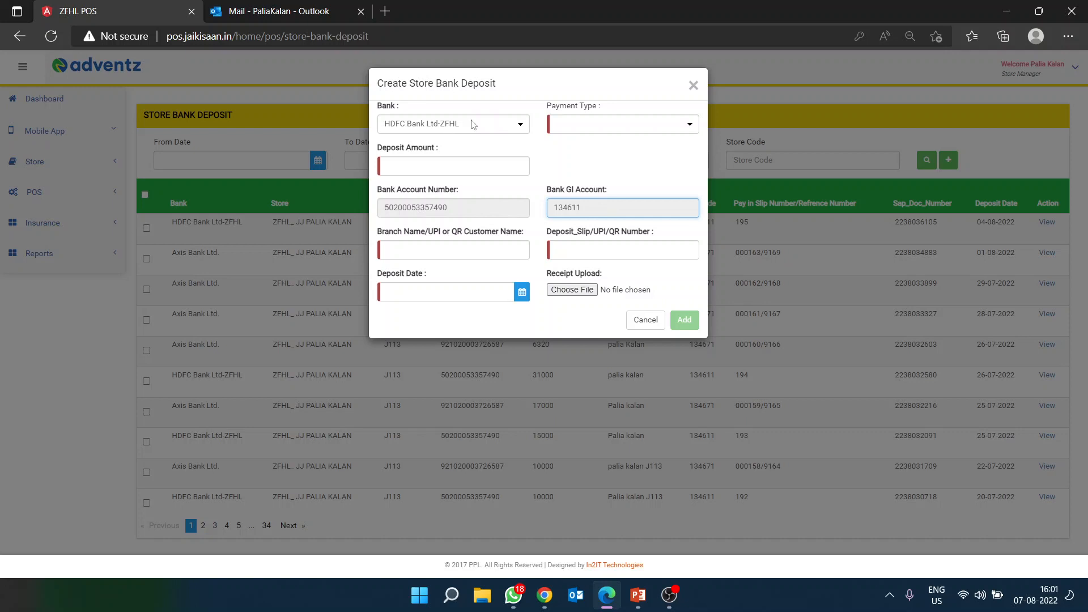
Step: Set the payment type to Cash and the deposit amount to 30000
left_click(608, 128)
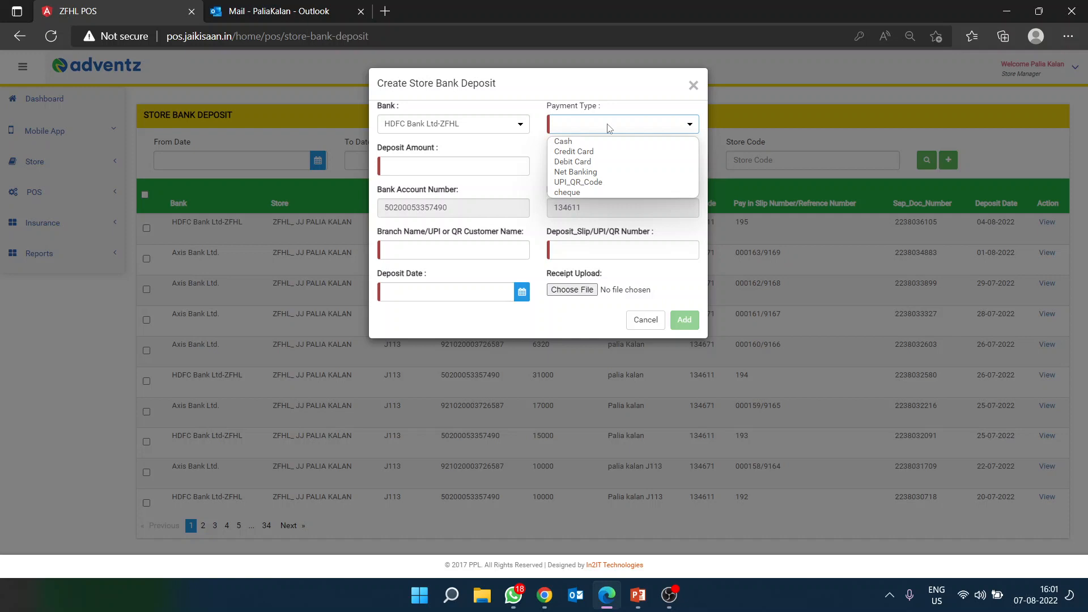
left_click(574, 144)
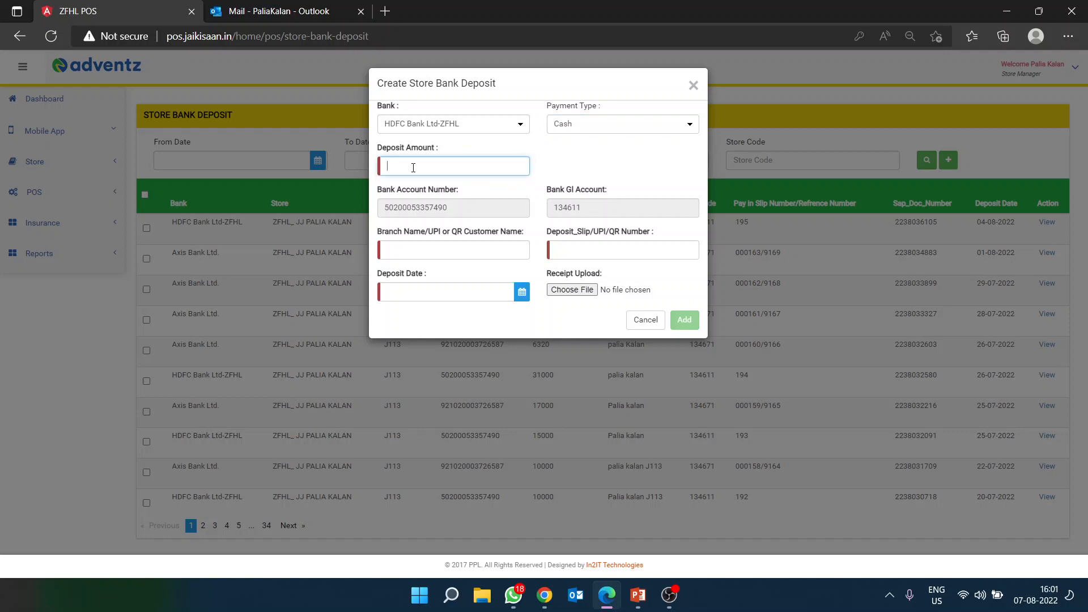
type("30000")
Step: Leave the required Branch Name empty and minimise everything to the desktop
left_click(404, 247)
left_click(608, 184)
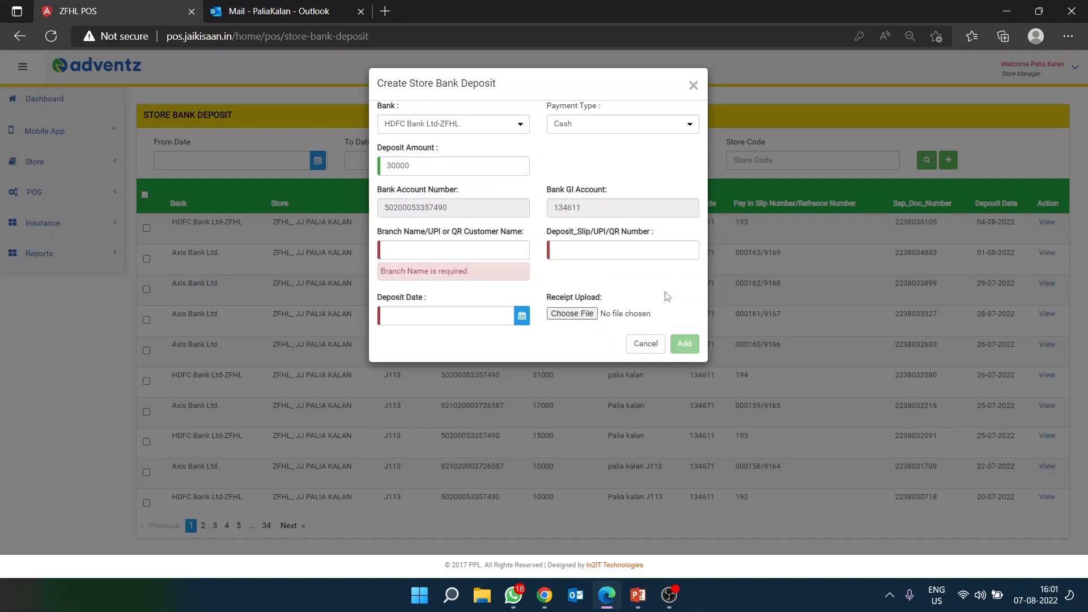
left_click(1086, 602)
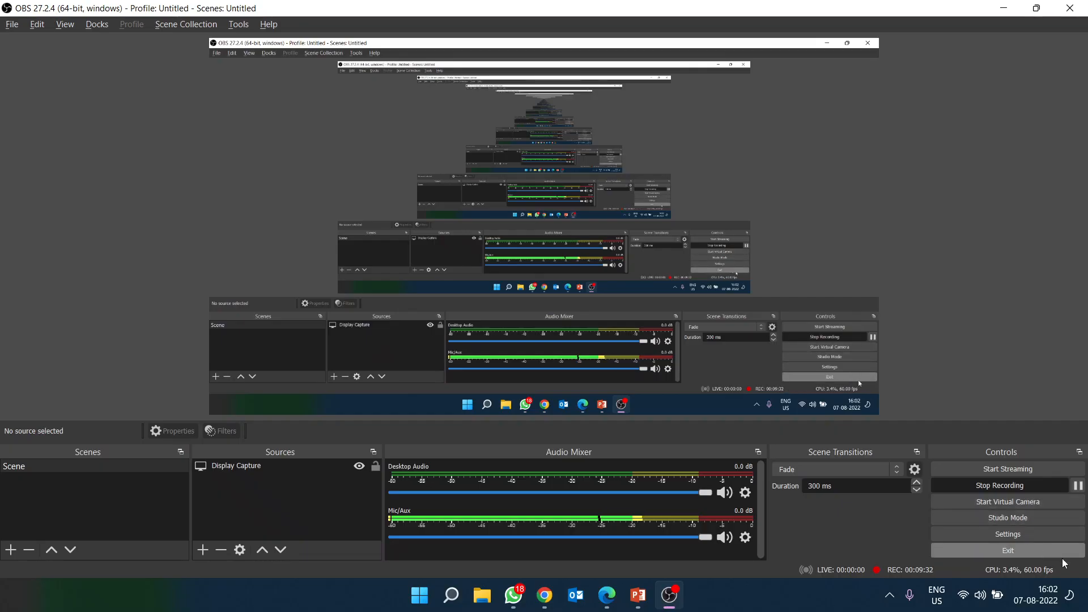
Step: Refresh the desktop icons from the desktop context menu
left_click(1087, 602)
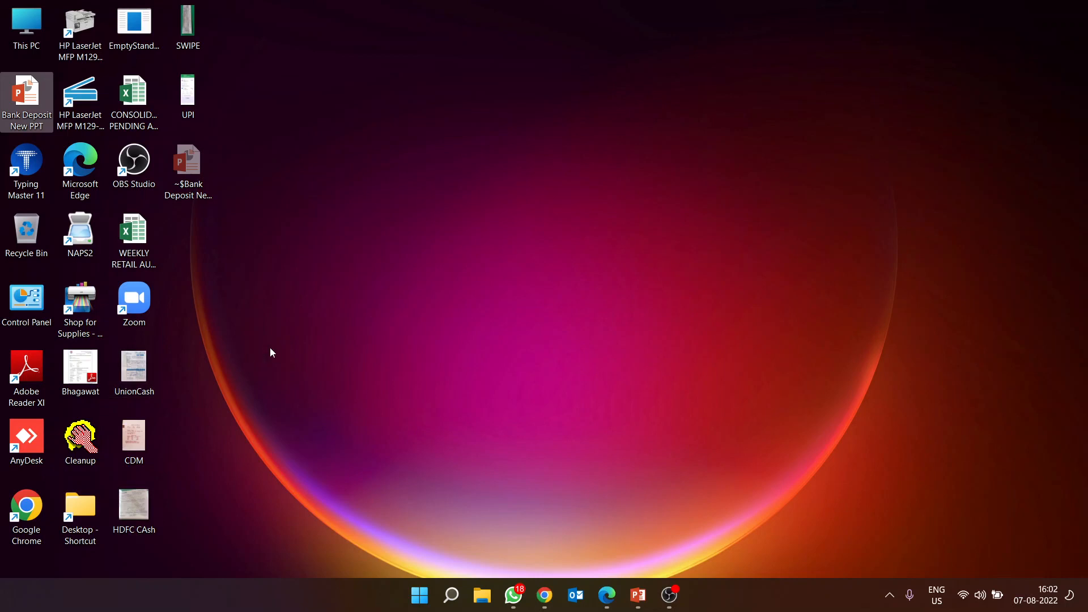
right_click(451, 205)
left_click(505, 261)
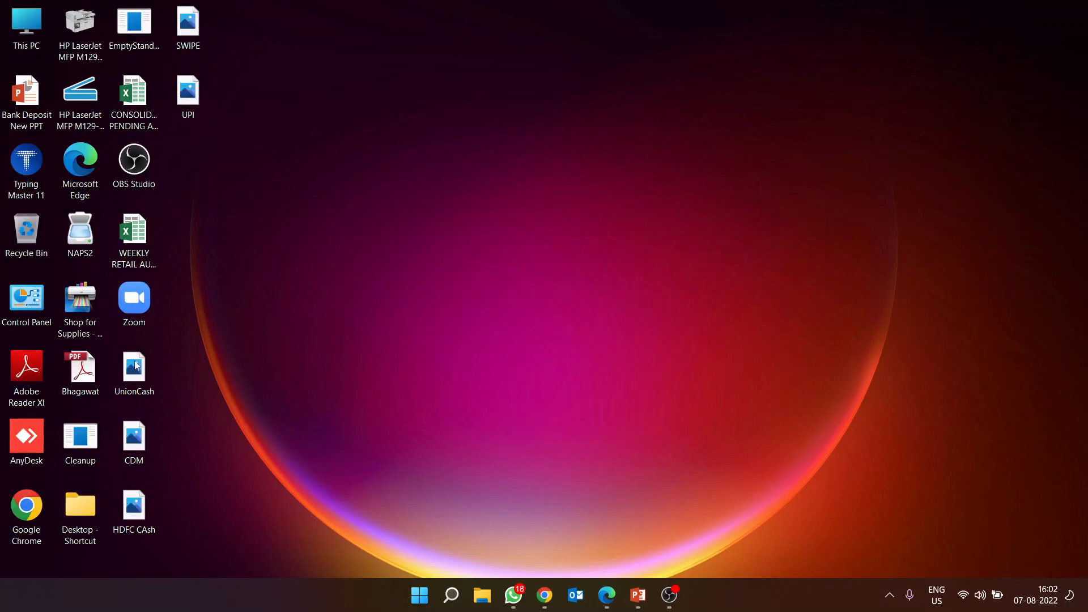
Step: View the UnionCash and HDFC CAsh.jpg slip images, then return to the deposit form
double_click(133, 365)
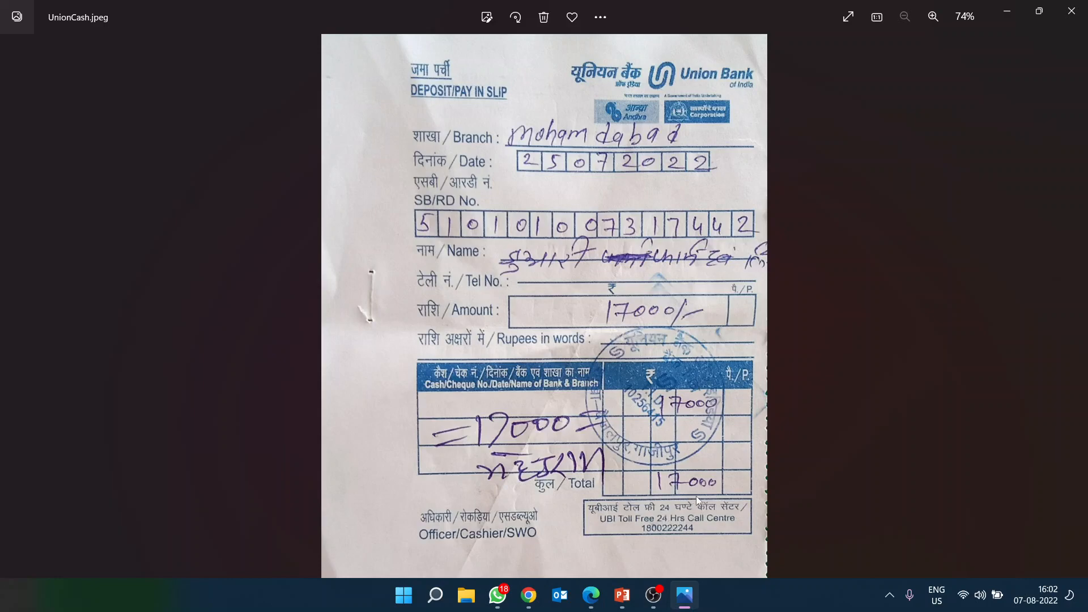
left_click(1071, 12)
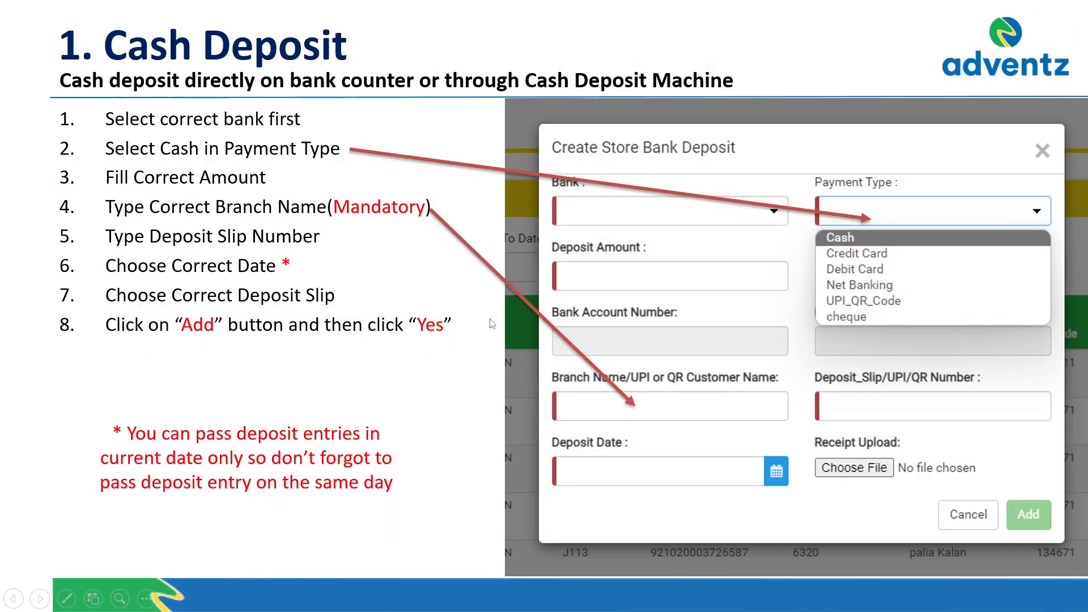
key("alt+Tab")
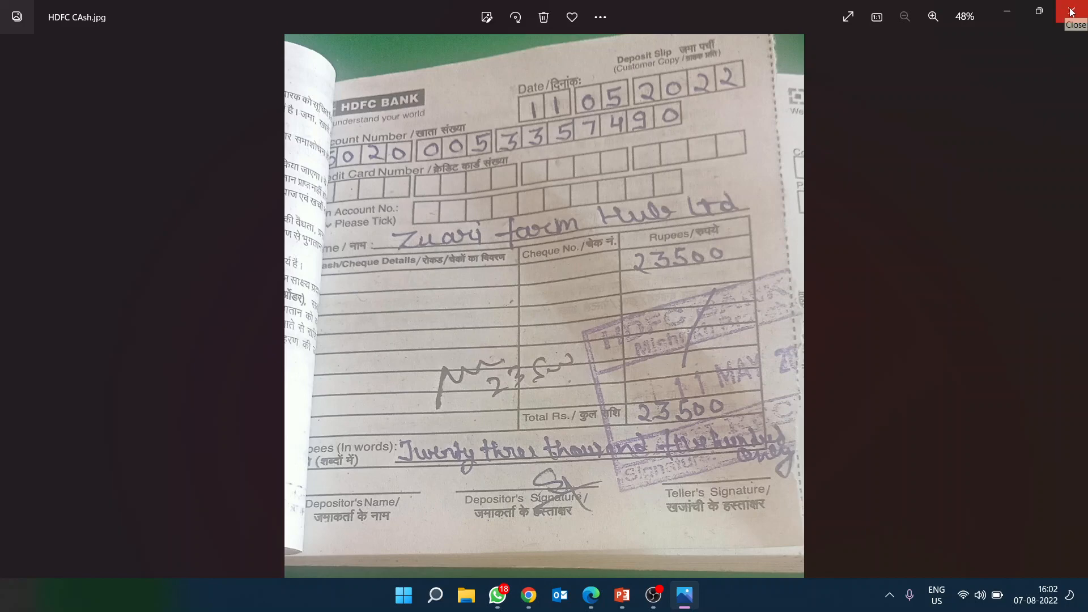
left_click(591, 597)
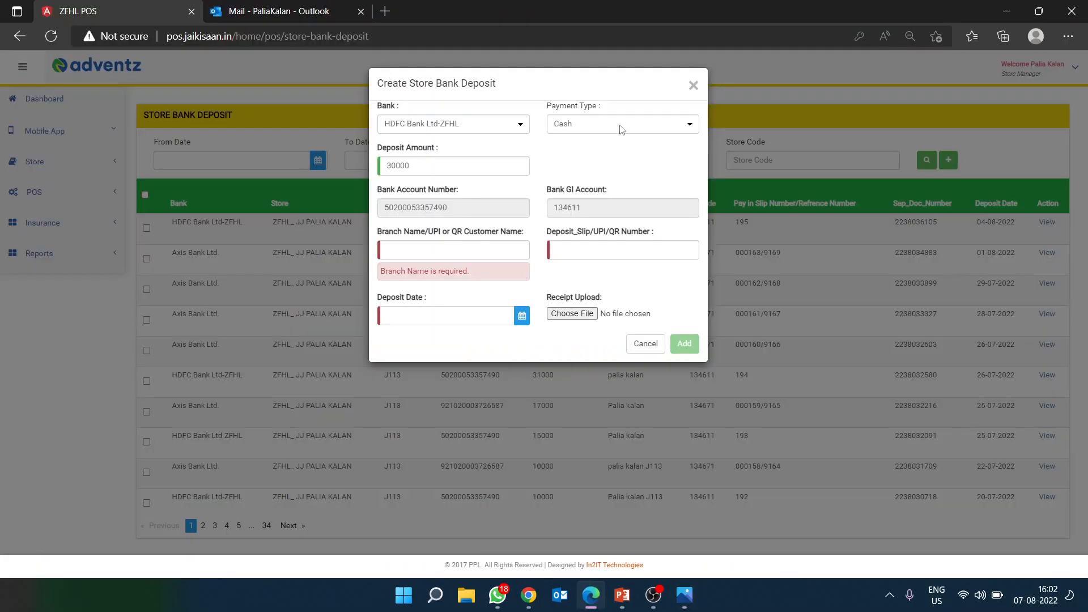
Step: Replace the deposit amount with 23500
left_click(682, 600)
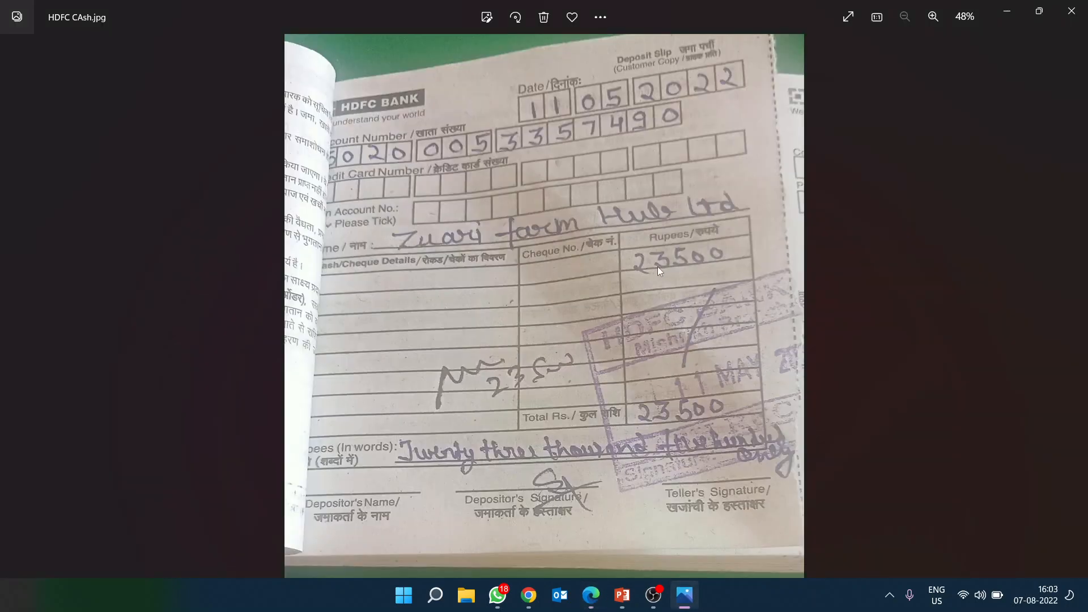
left_click(591, 596)
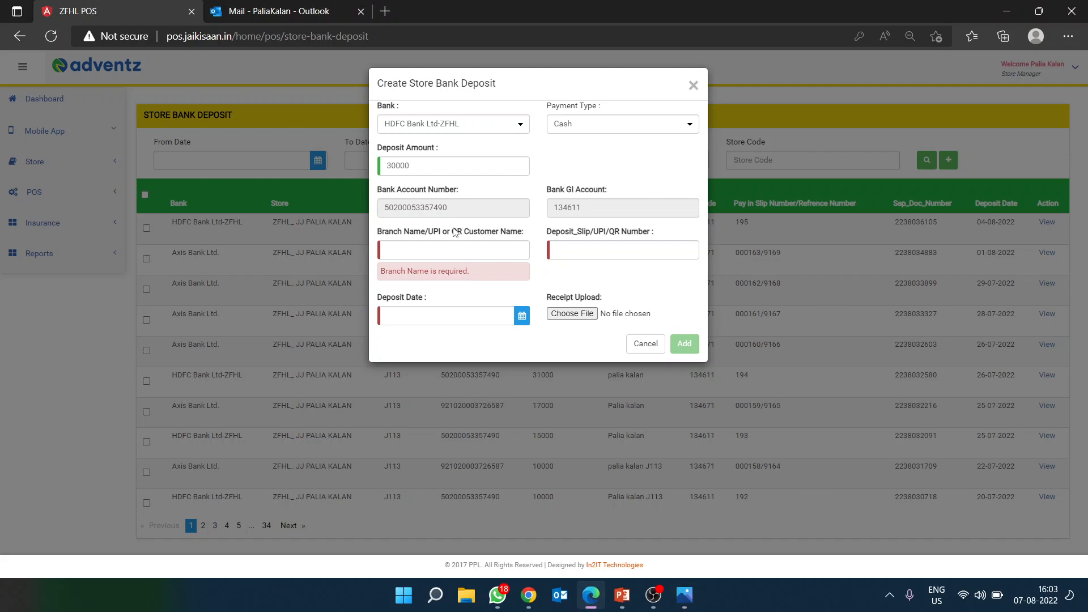
double_click(408, 170)
type("235")
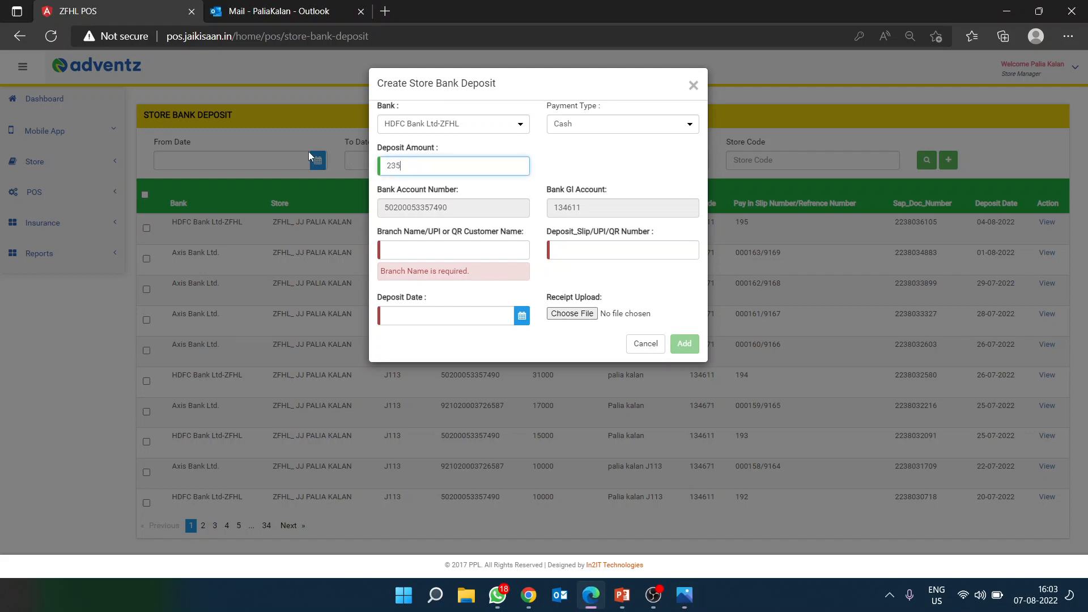
type("000")
key("BackSpace")
Step: Zoom and pan the HDFC slip photo to read the amount and name rows
left_click(456, 250)
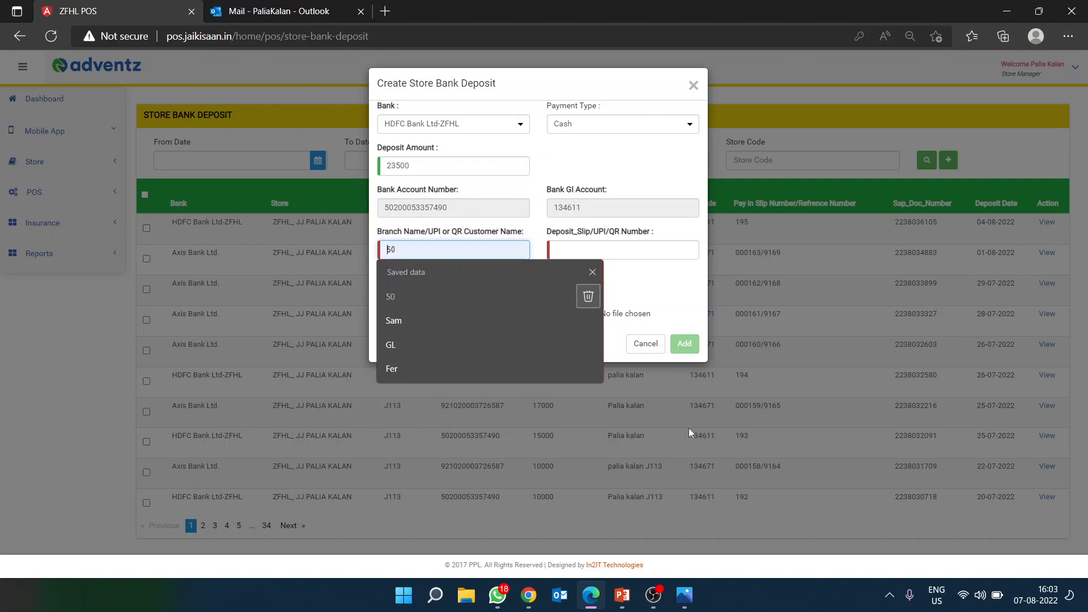
left_click(684, 595)
scroll(701, 329, "up", 3)
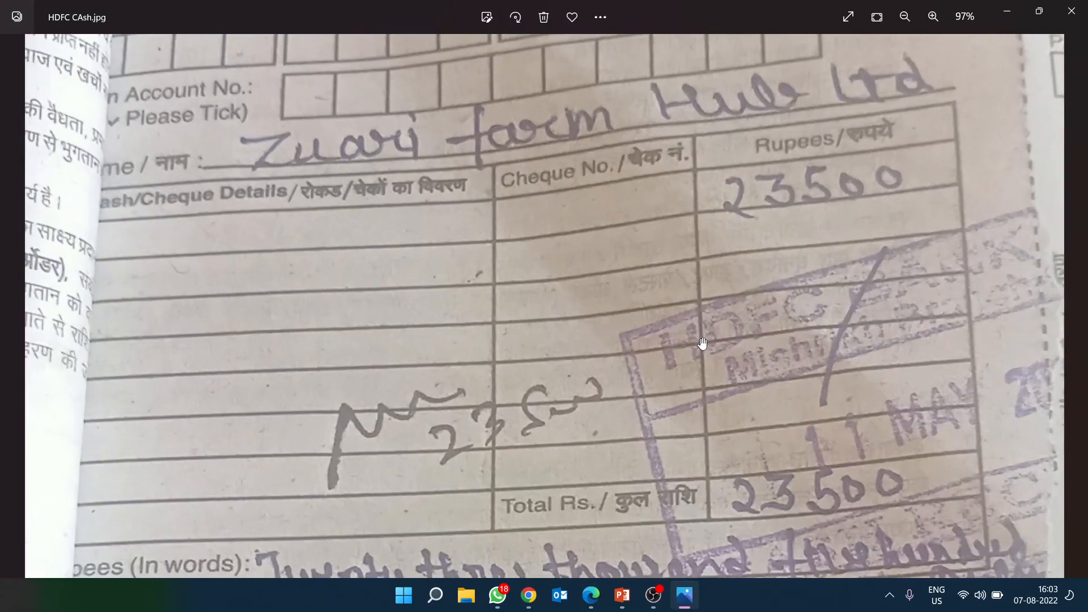
left_click_drag(760, 386, 802, 321)
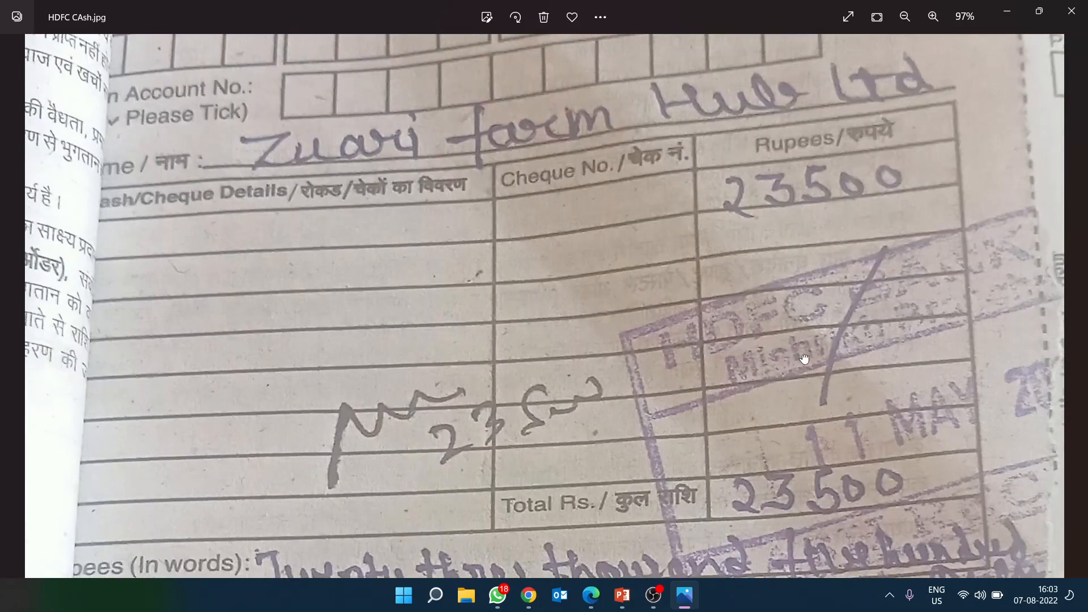
left_click_drag(788, 268, 799, 347)
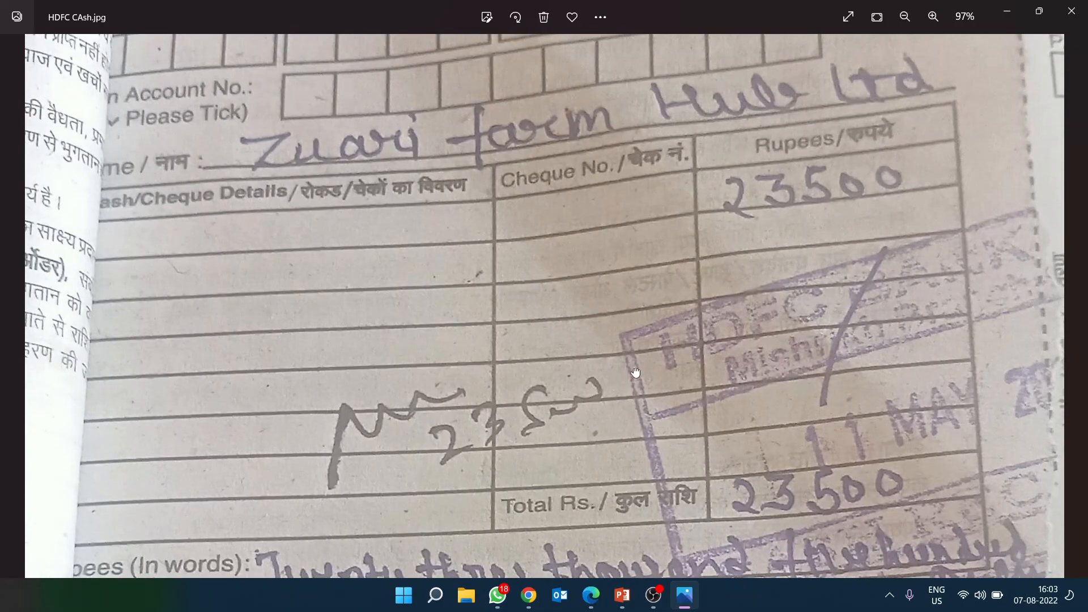
scroll(633, 371, "down", 3)
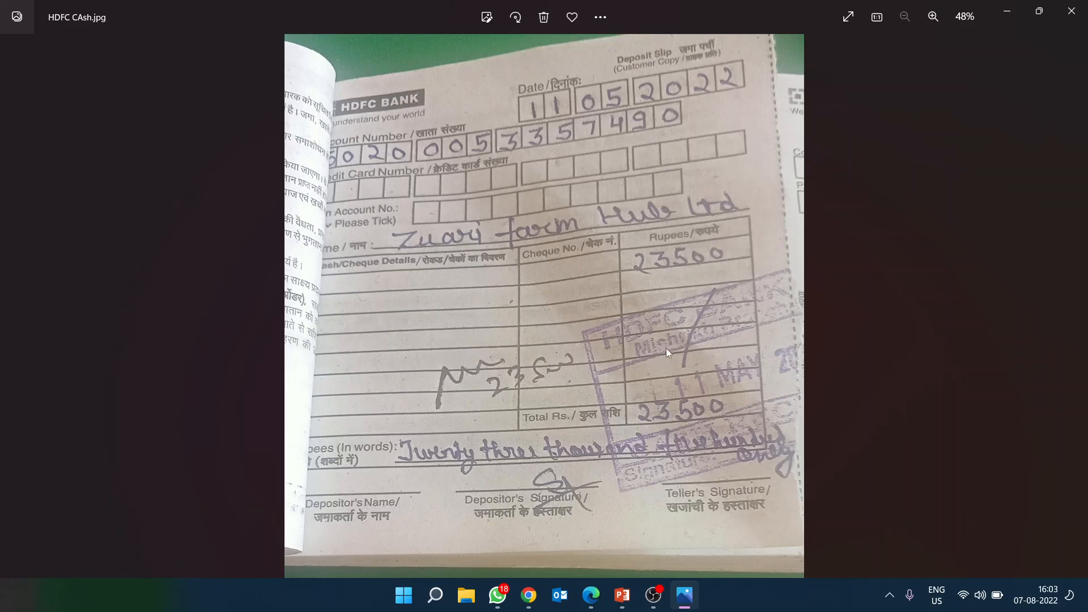
left_click(1071, 11)
Step: Enter branch name Mishrikh and deposit slip number 00
left_click(458, 248)
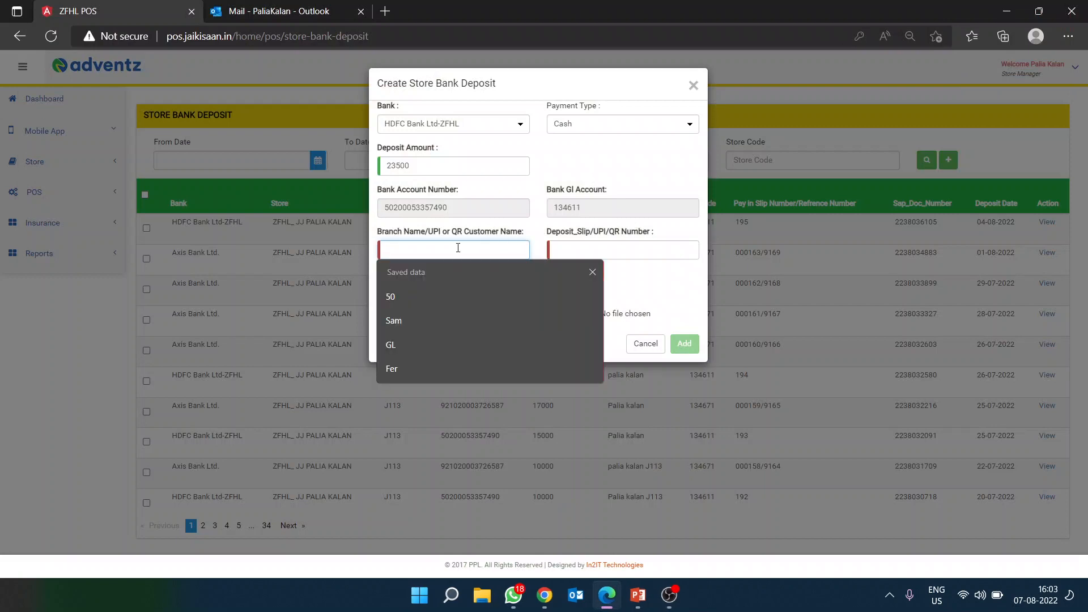
type("Mishrikh")
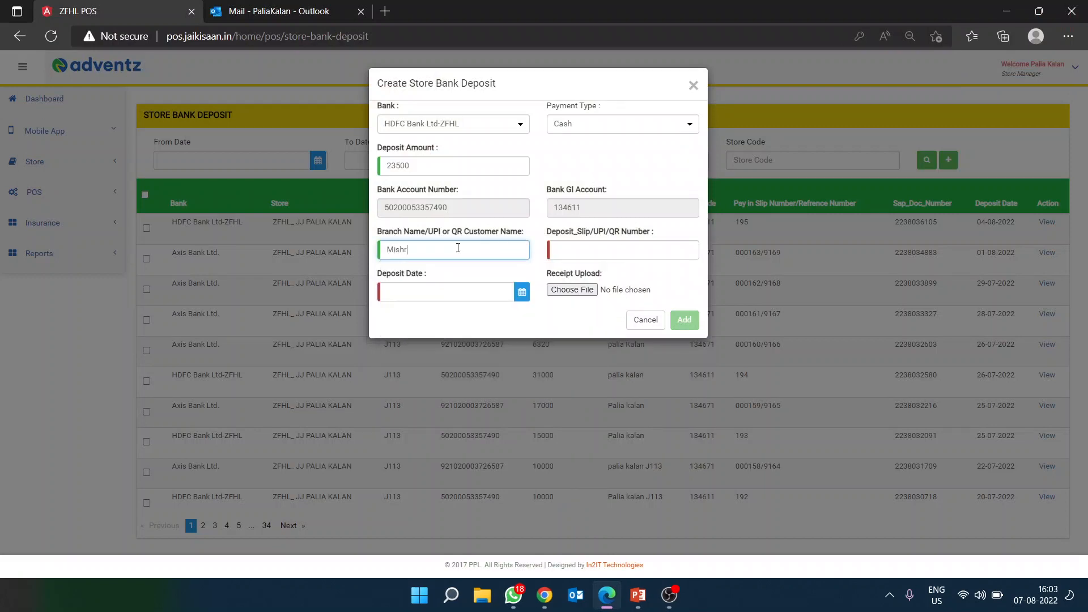
left_click(637, 248)
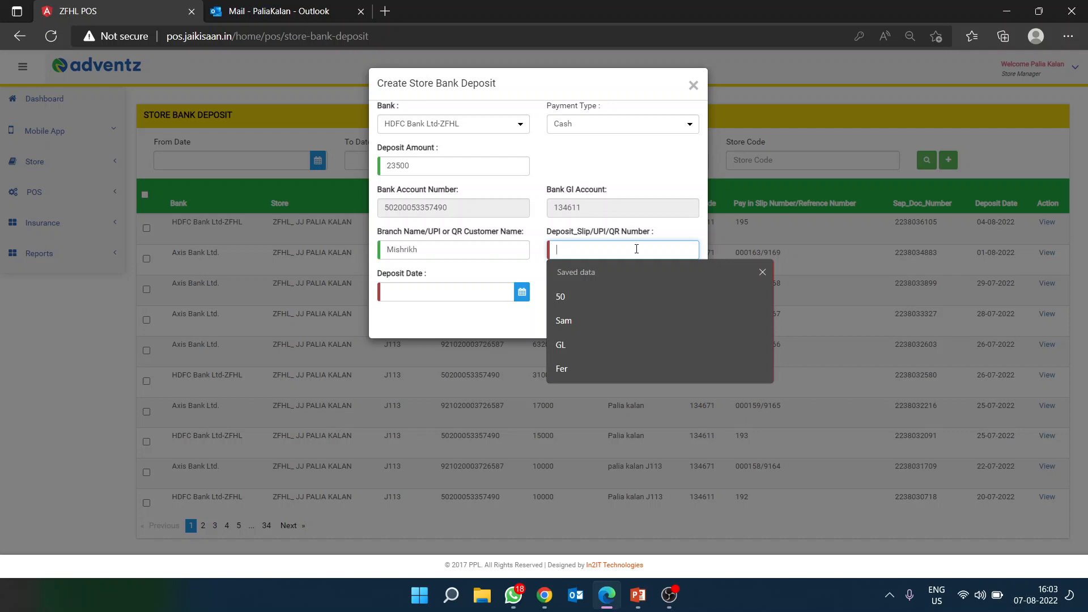
type("00")
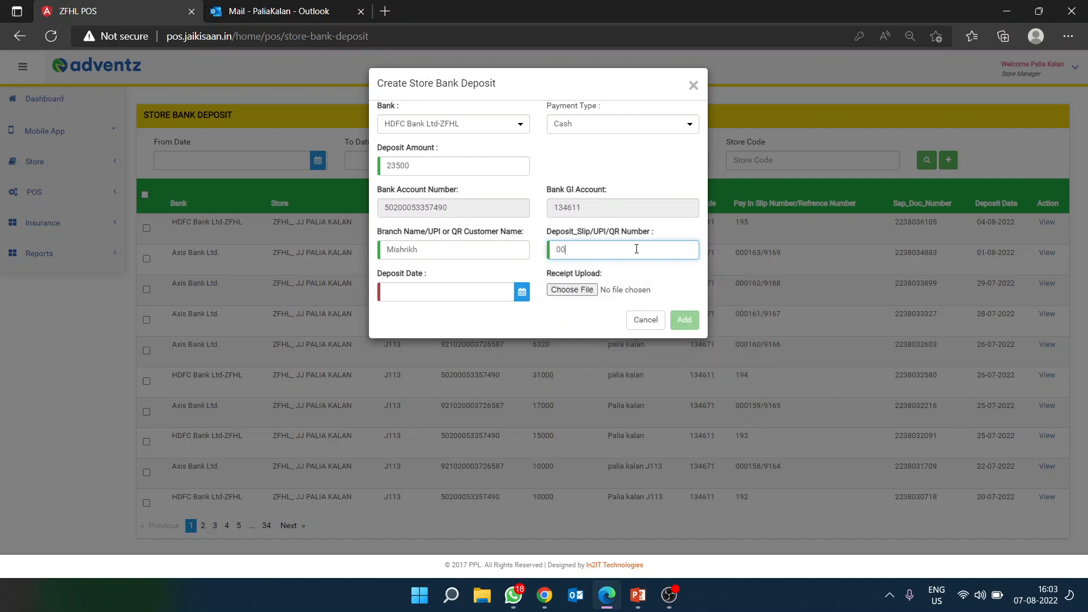
left_click(612, 233)
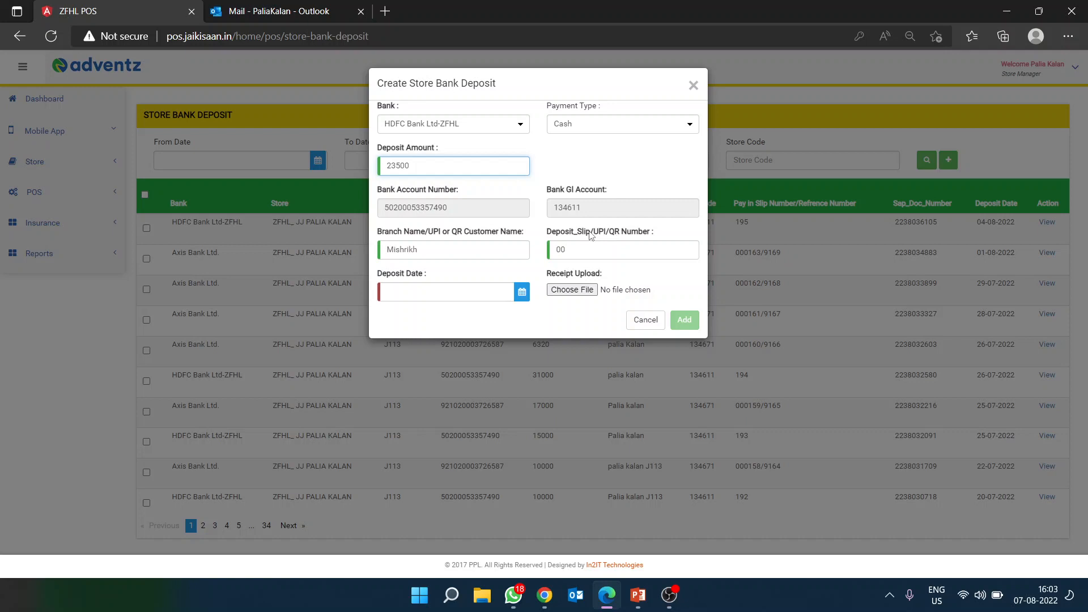
left_click(518, 297)
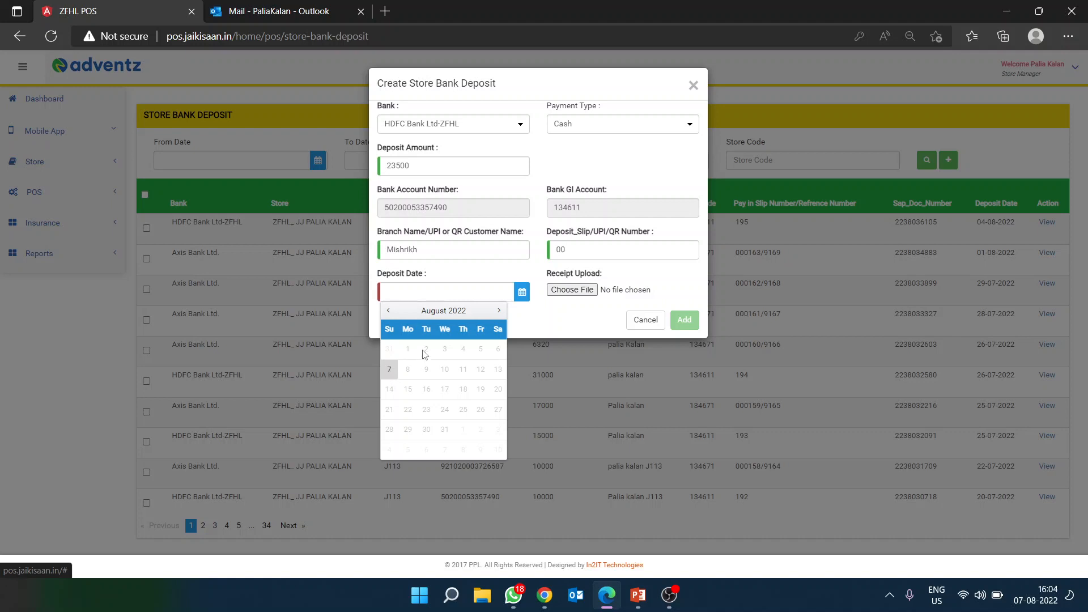
Step: Attach HDFC CAsh.jpg from the Desktop as the deposit receipt
left_click(556, 319)
left_click(578, 290)
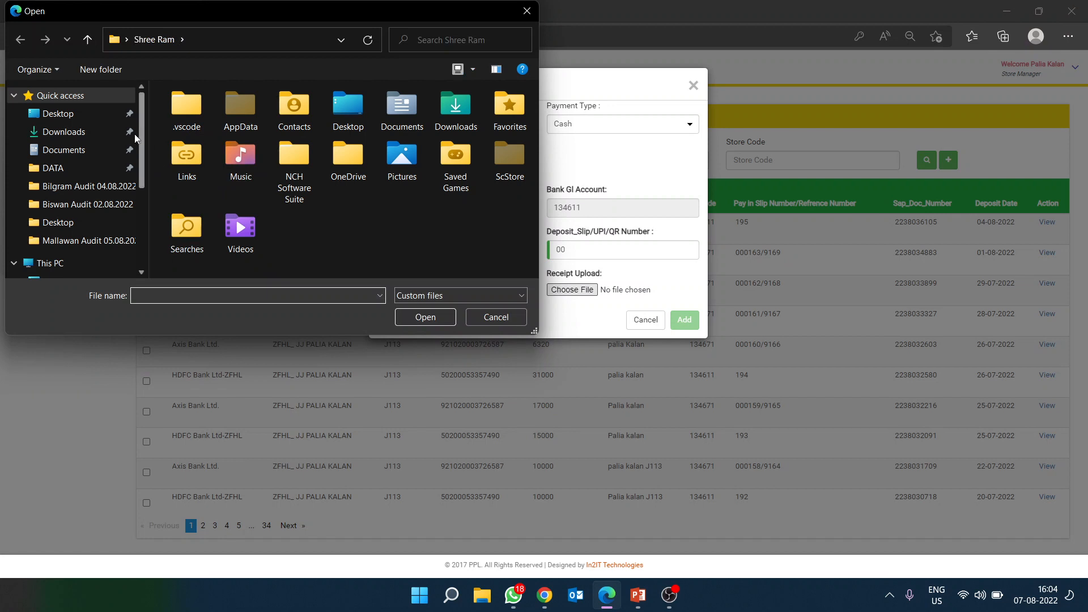
left_click(67, 113)
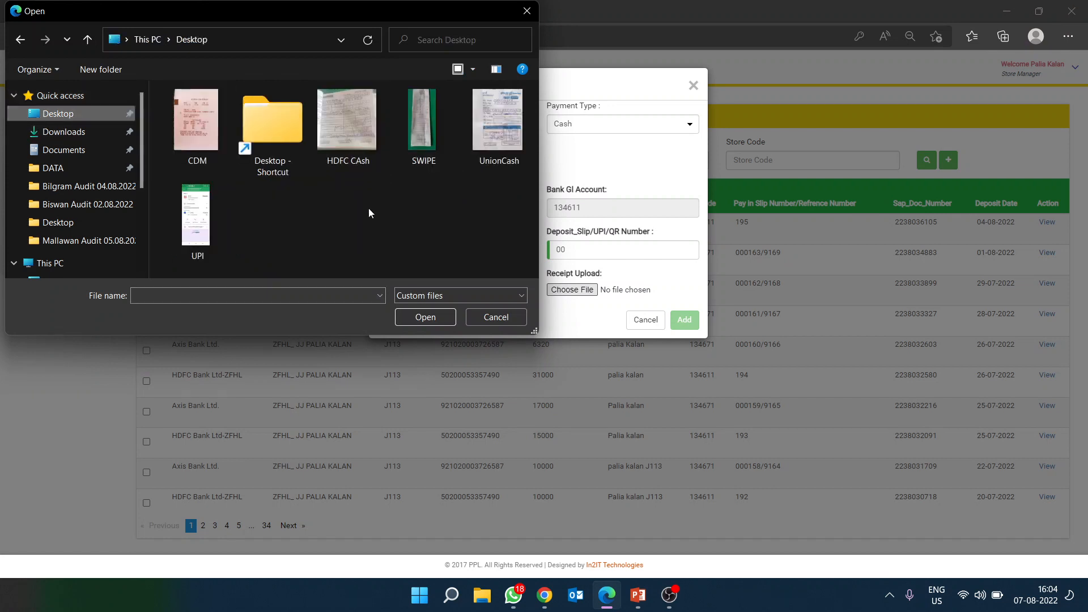
left_click(345, 122)
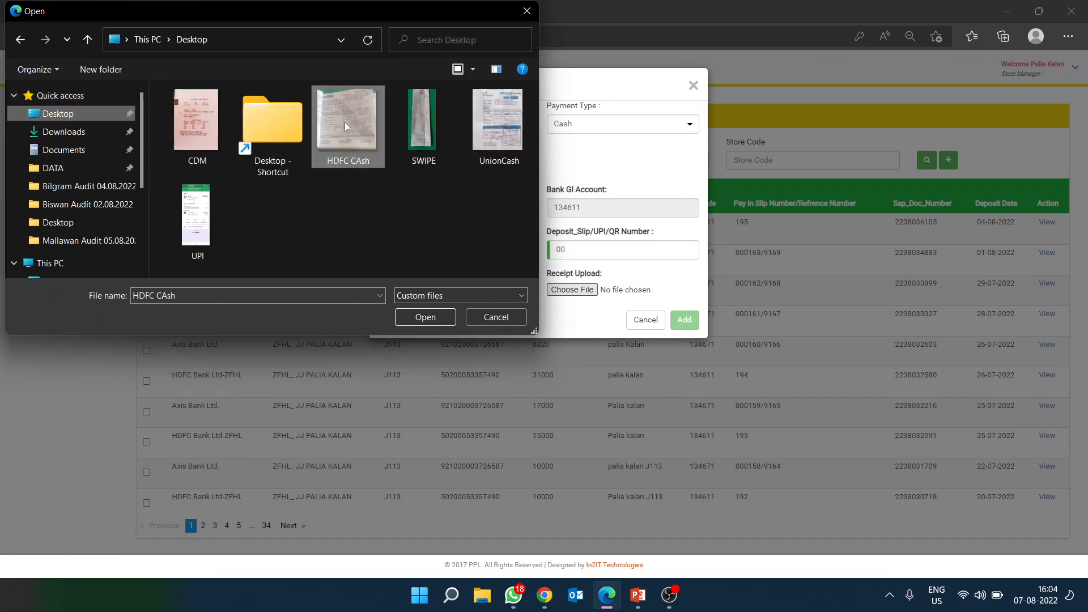
left_click(426, 315)
Step: Set the deposit date to 08/07/2022 and submit the form with Add
left_click(520, 291)
left_click(391, 381)
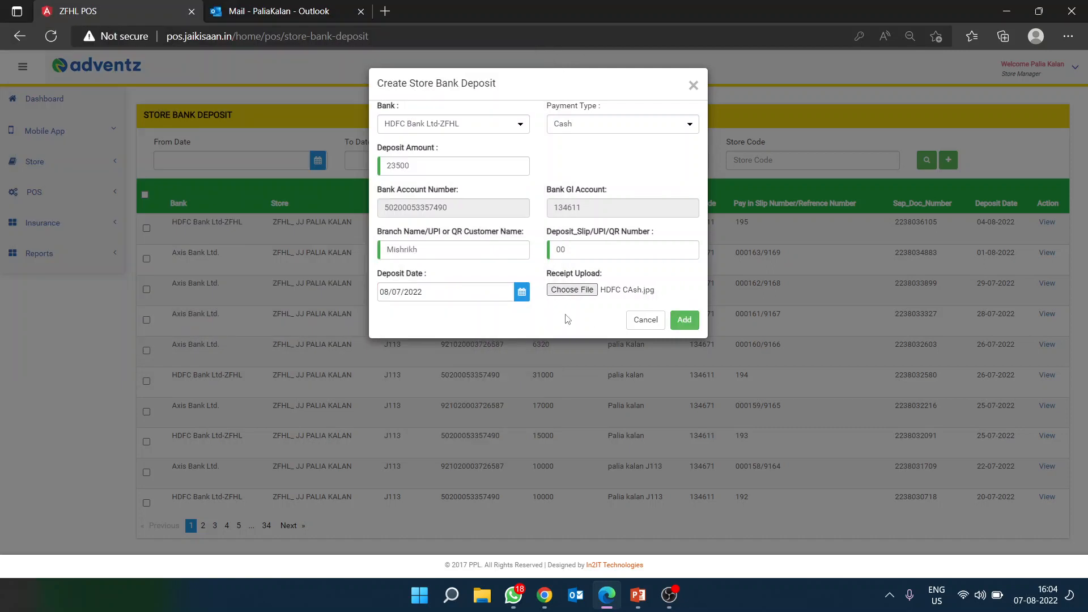
left_click(685, 321)
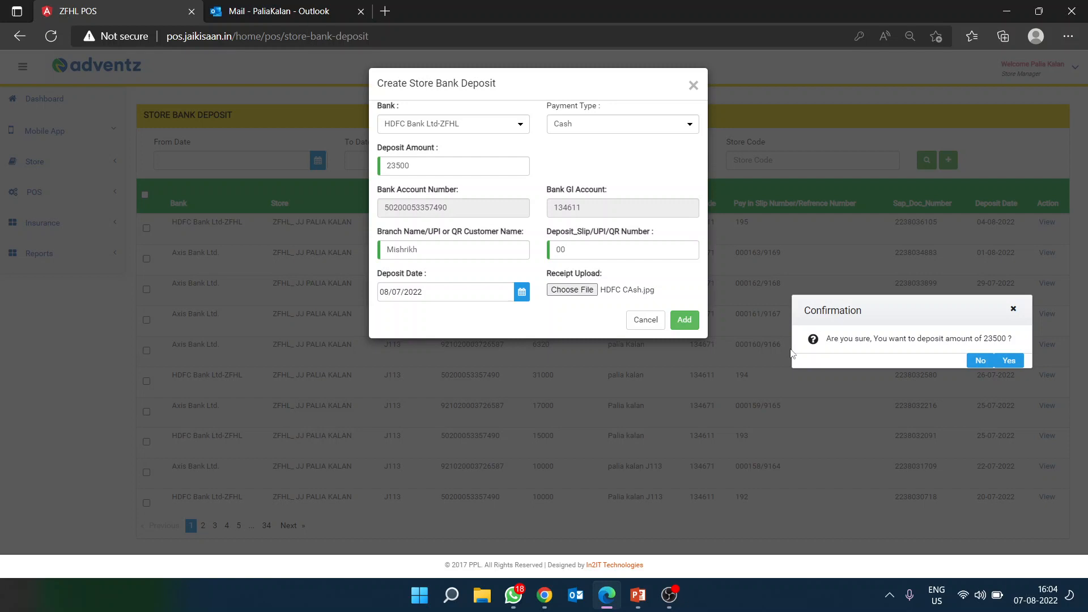
Step: Decline the 23500 confirmation, switch the bank to ICICI Bank Ltd-ZFHL, and keep Cash
left_click(980, 361)
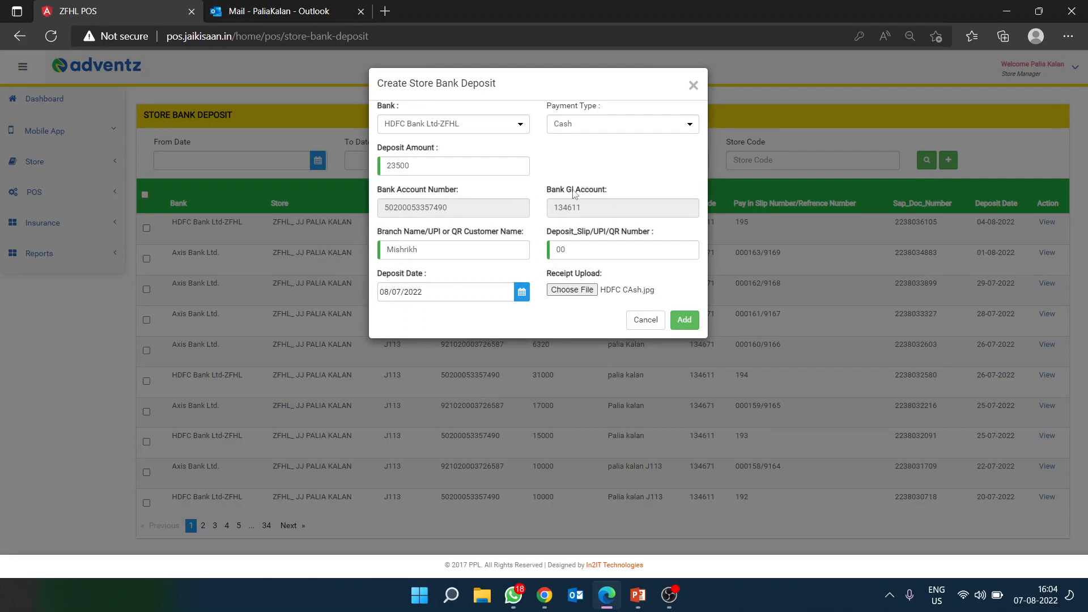
left_click(509, 125)
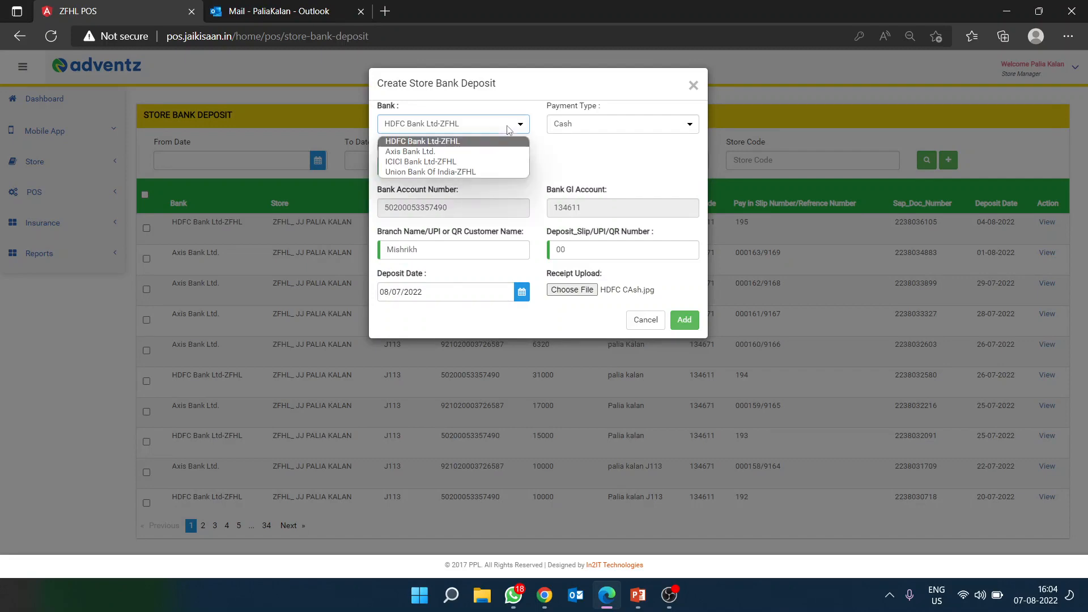
left_click(442, 162)
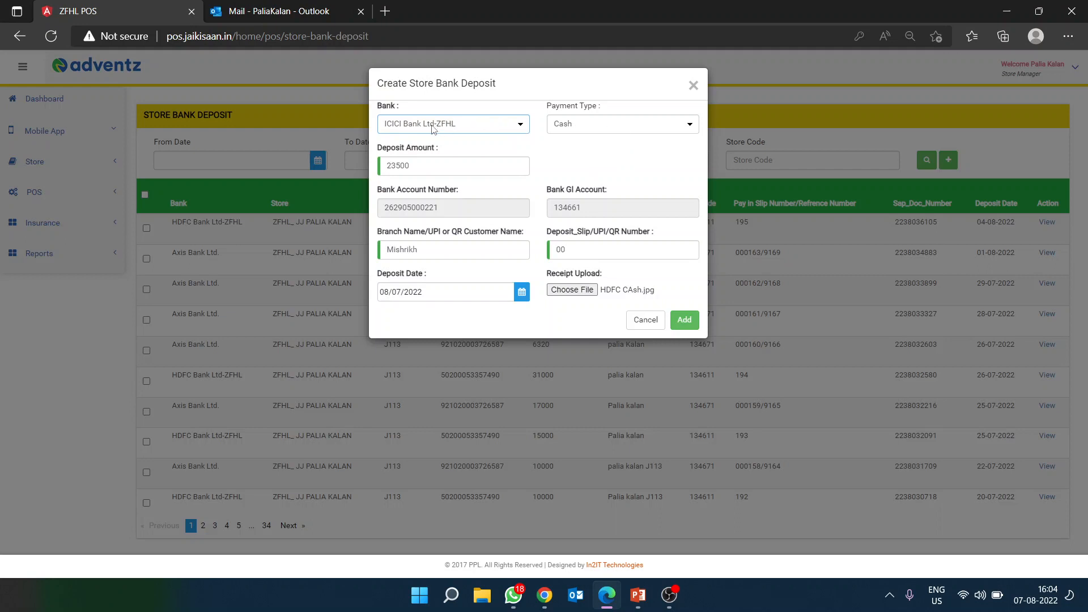
left_click(637, 127)
left_click(637, 127)
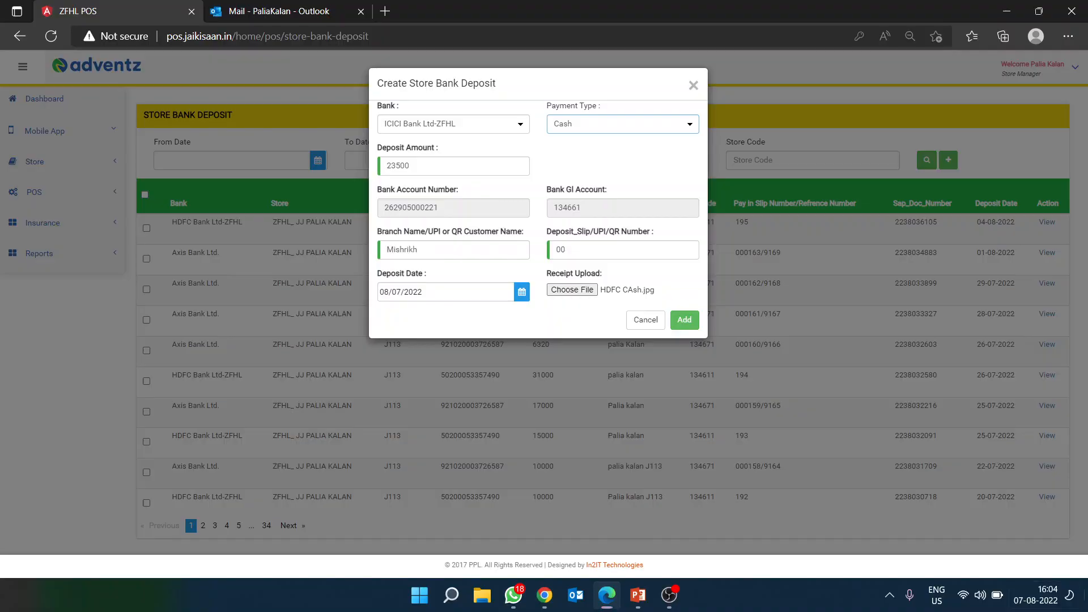
left_click(607, 595)
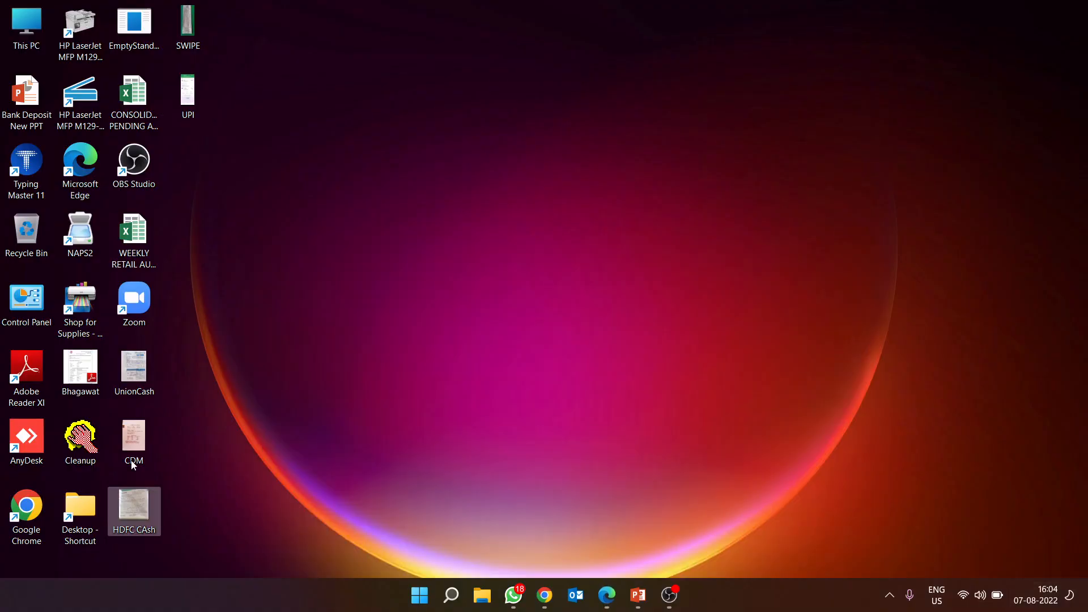
Step: Read the TXN number on the CDM receipt and enter 6896 as the slip number
double_click(146, 441)
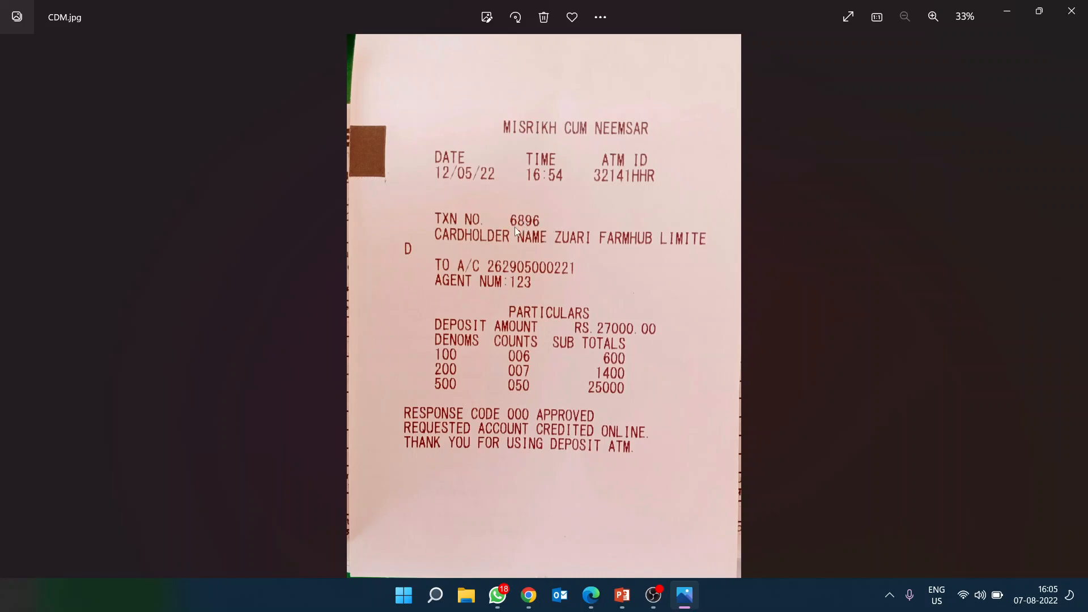
left_click(591, 598)
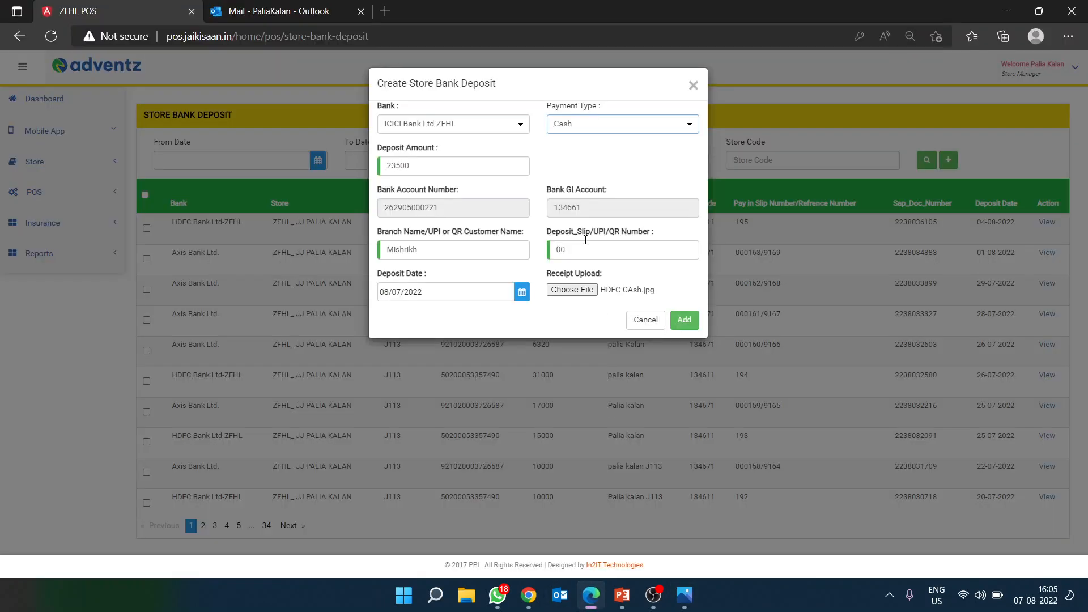
key("alt+Tab")
left_click(682, 607)
type("6896")
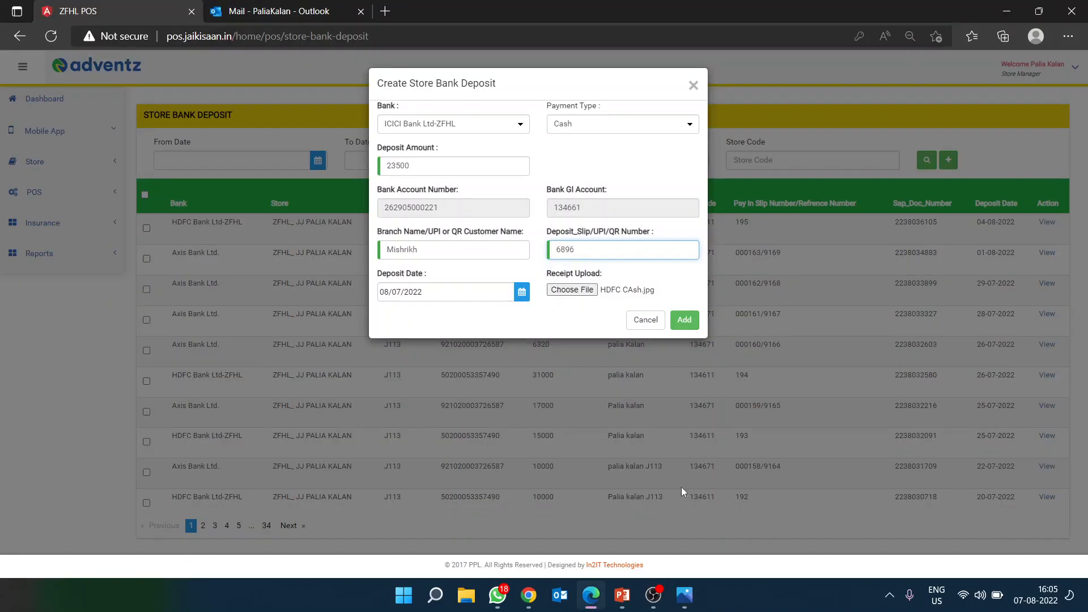
left_click(685, 596)
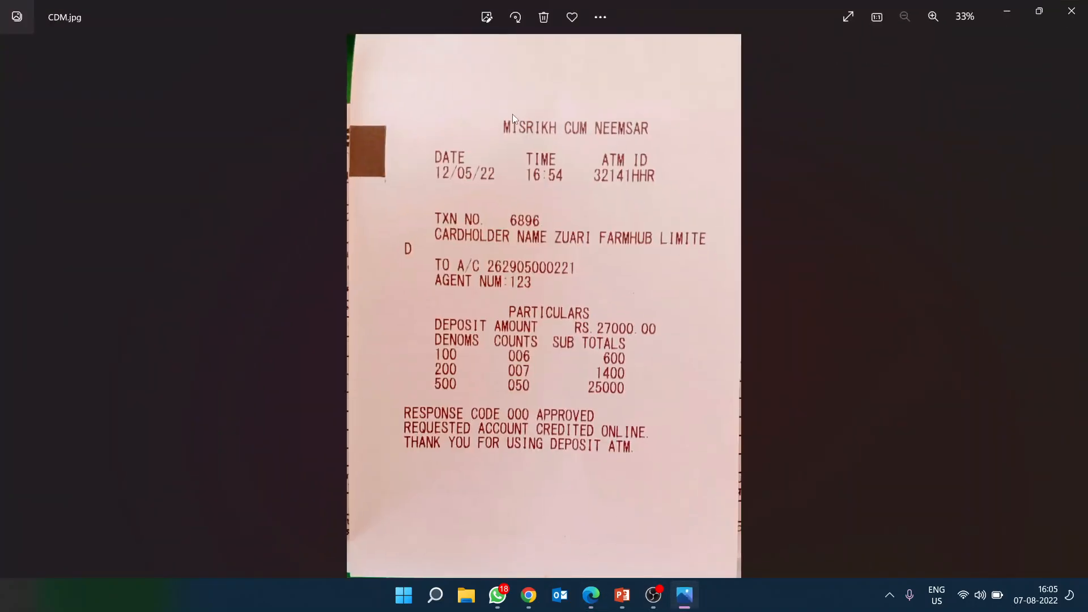
left_click(684, 595)
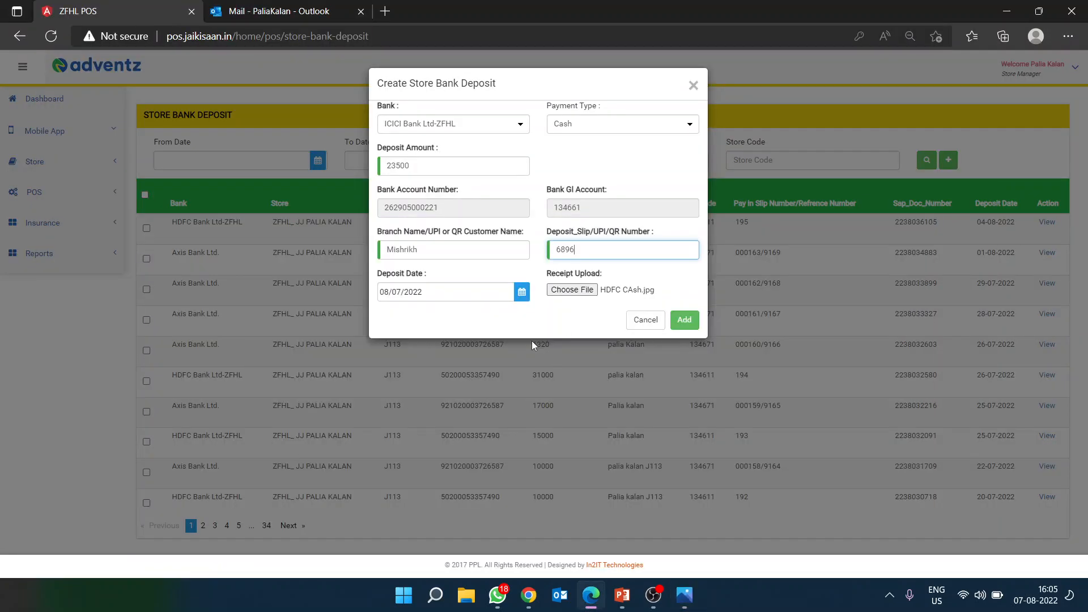
Step: Replace the uploaded receipt with CDM.jpg
left_click(522, 294)
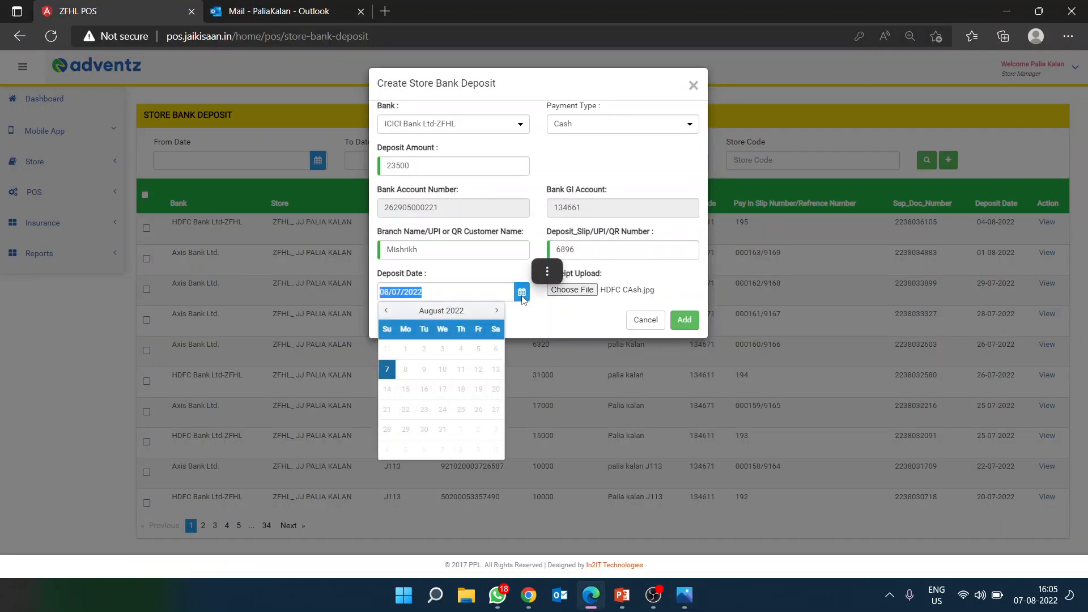
left_click(647, 288)
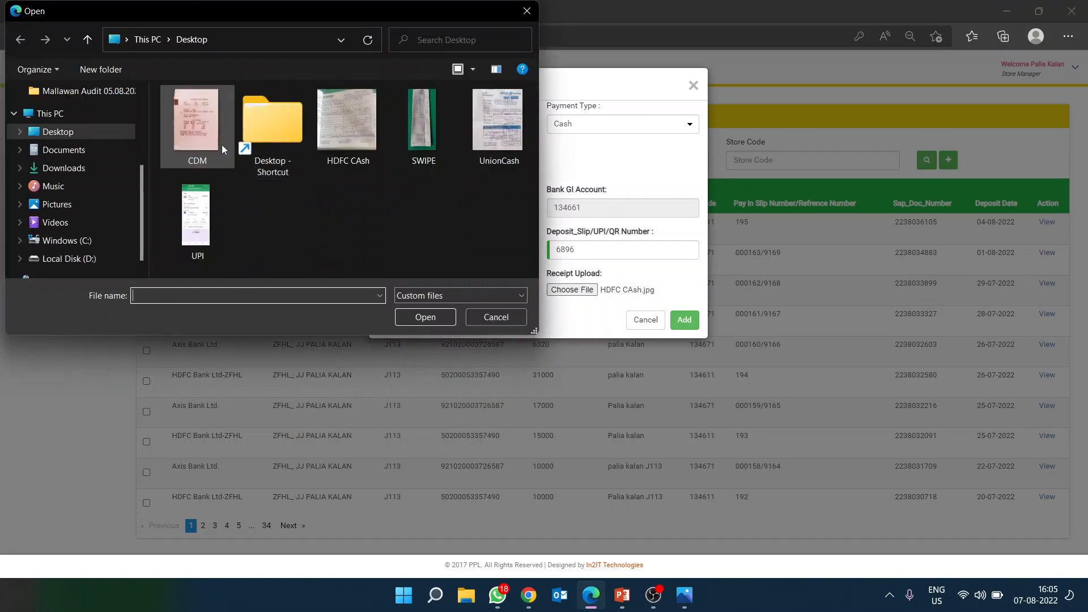
left_click(209, 128)
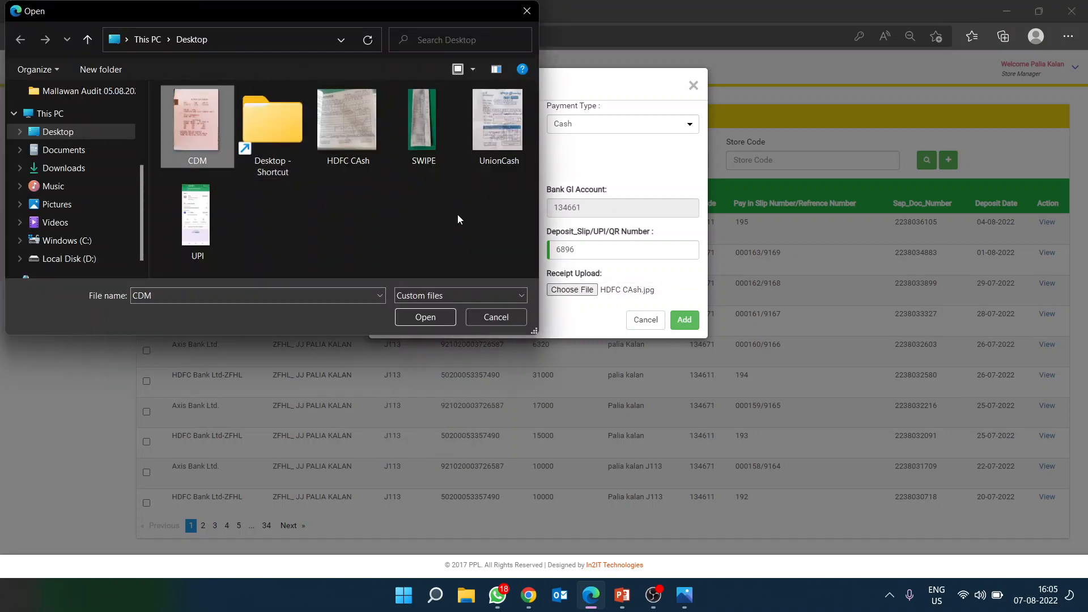
left_click(441, 318)
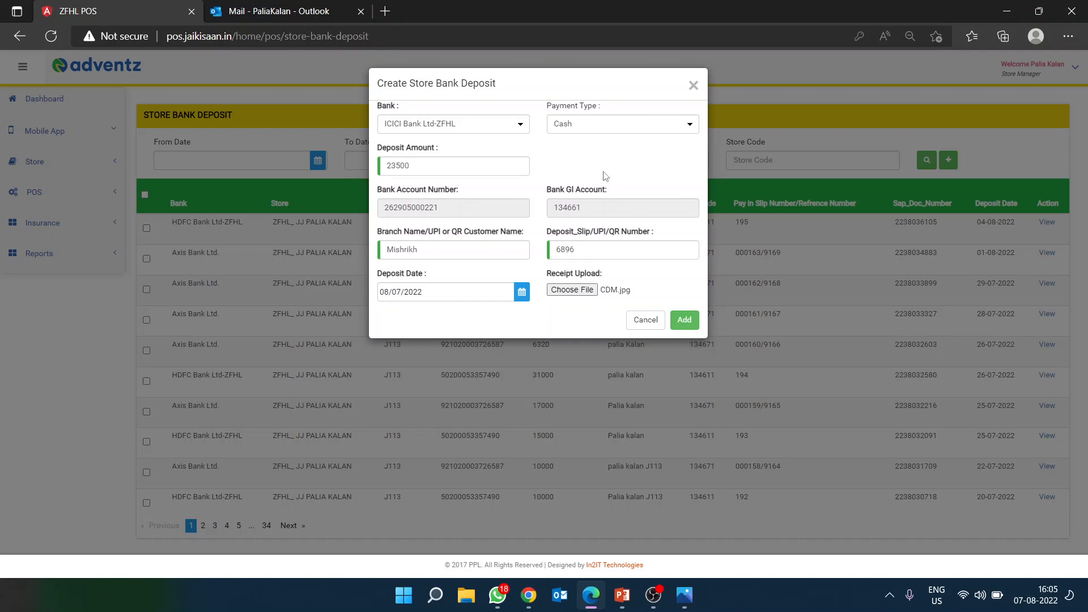
Step: Submit the ICICI deposit, decline the confirmation, and switch to the PowerPoint slide show
left_click(691, 325)
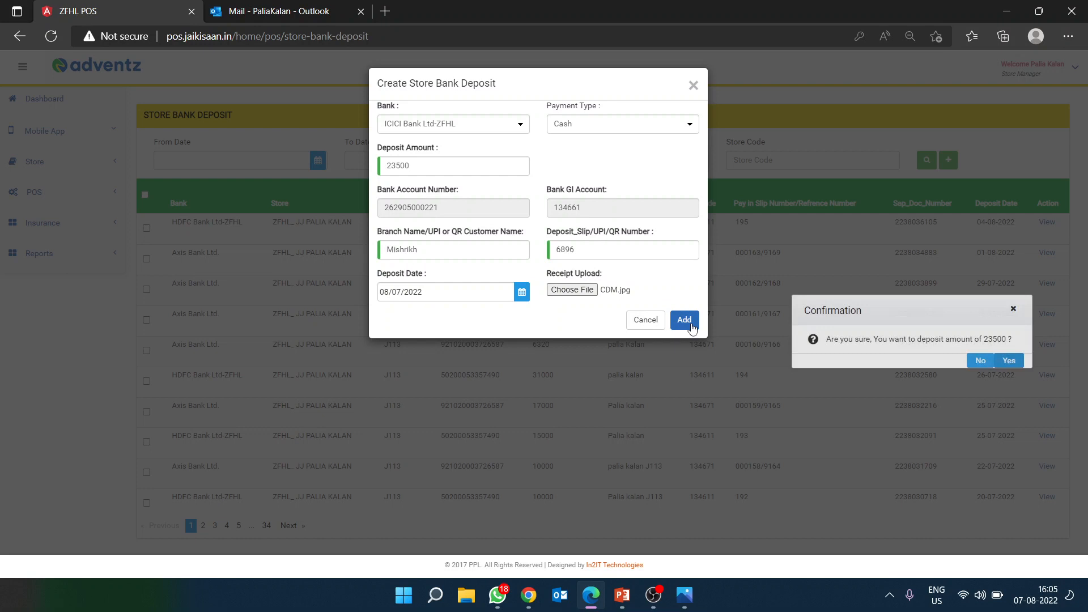
left_click(981, 361)
double_click(504, 250)
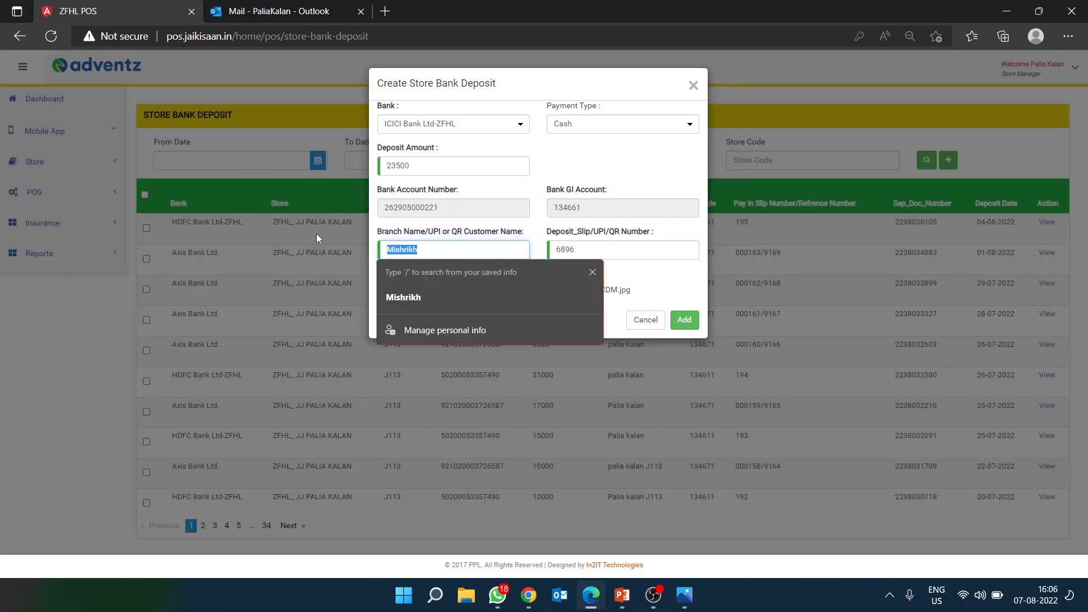
left_click(657, 176)
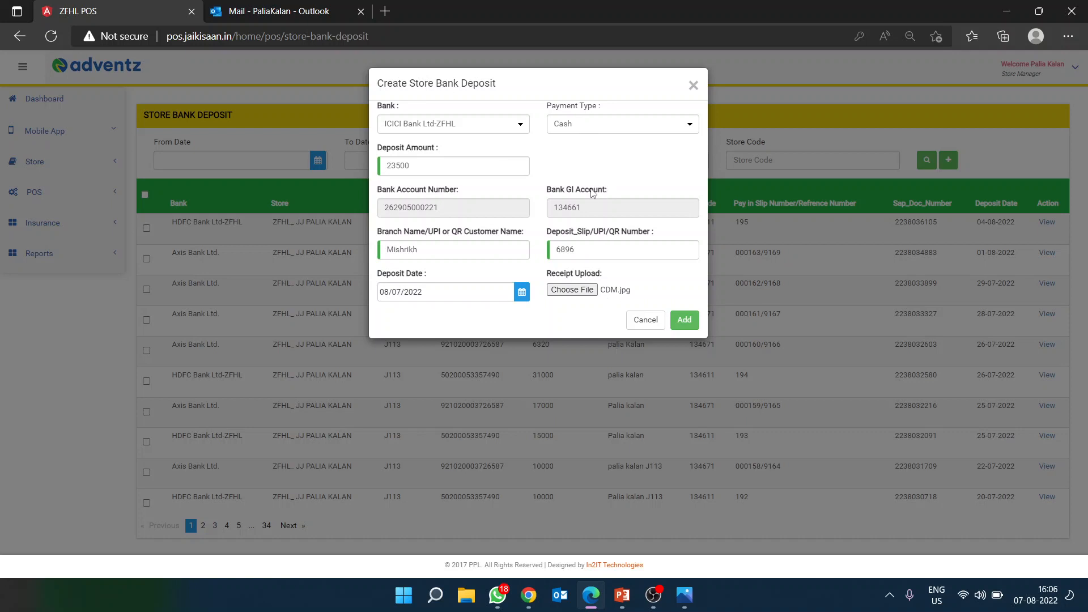
mouse_move(622, 595)
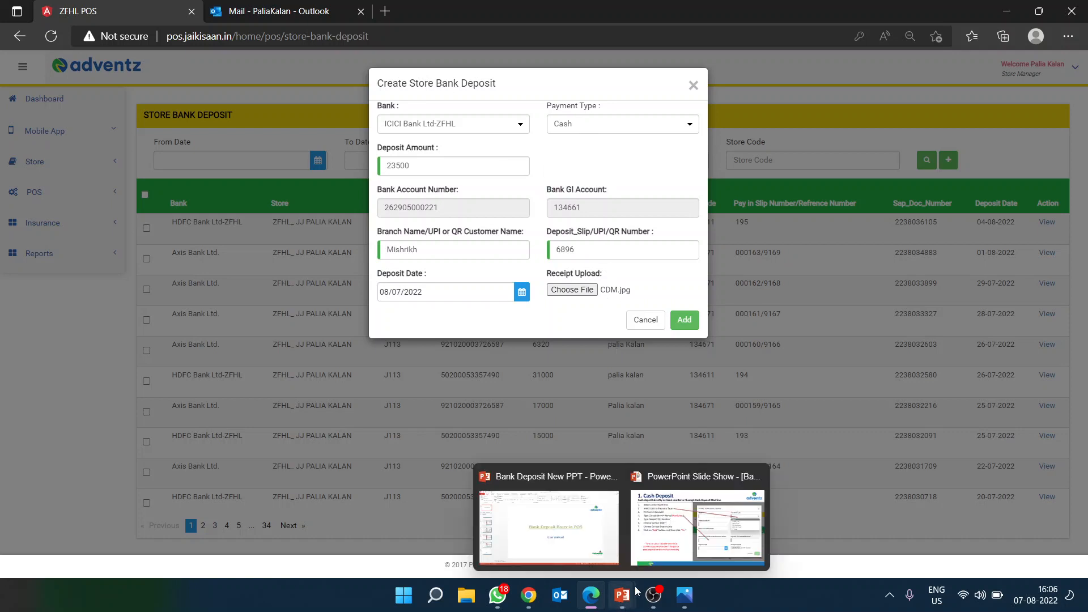
left_click(697, 522)
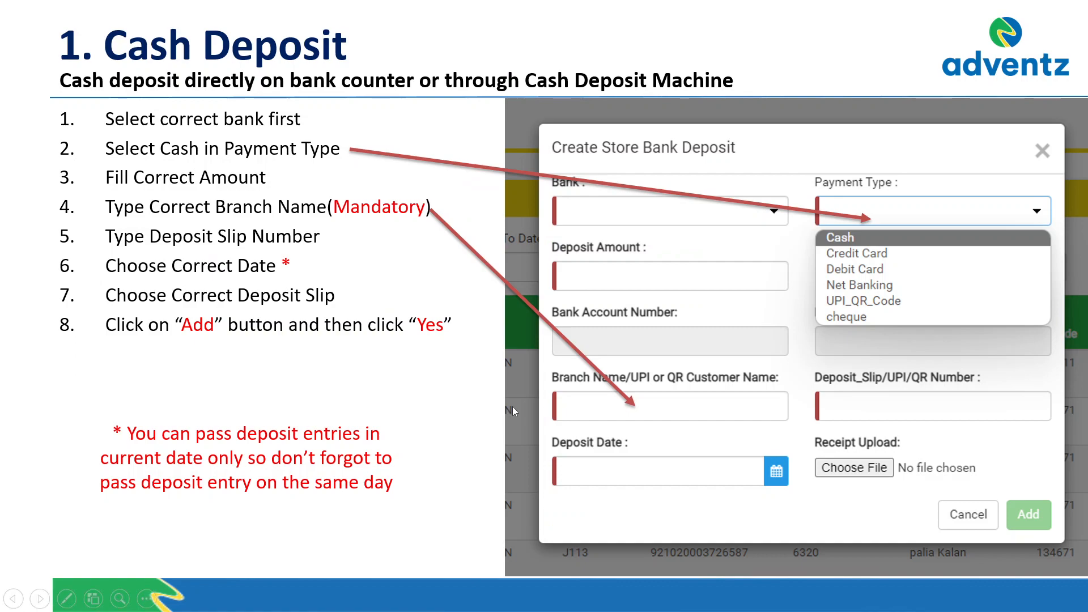
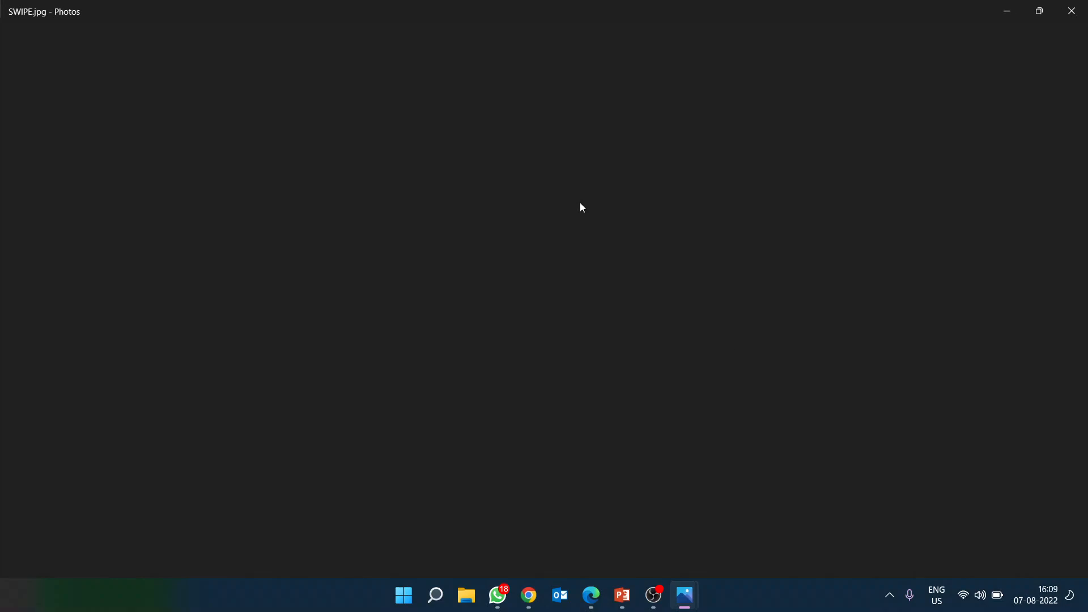
Step: Zoom the settlement receipt in Photos to 73% to read its TID and batch number
scroll(568, 198, "up", 4)
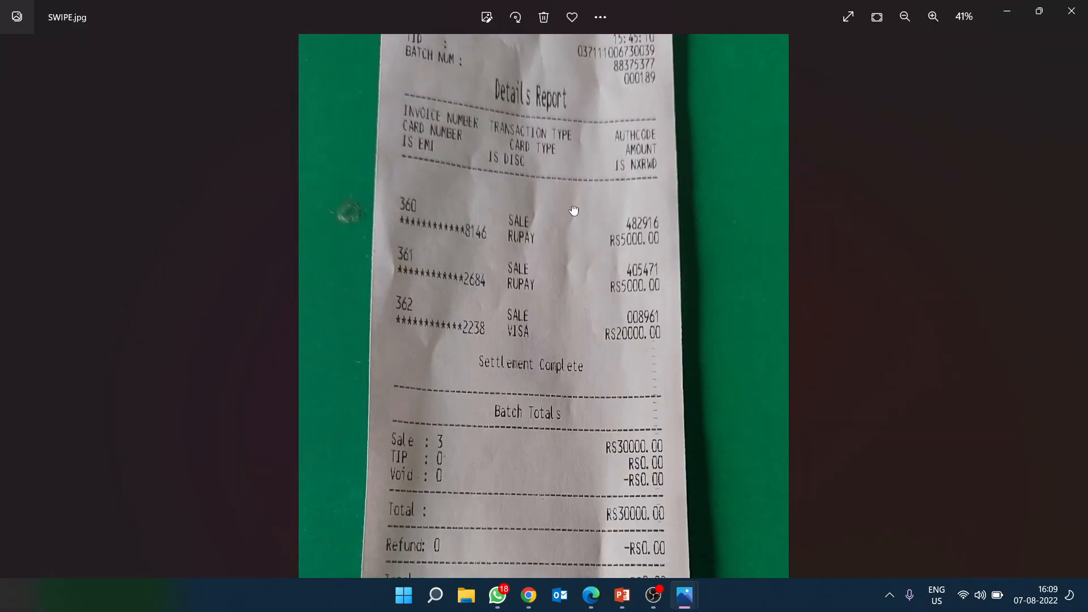
scroll(568, 190, "down", 4)
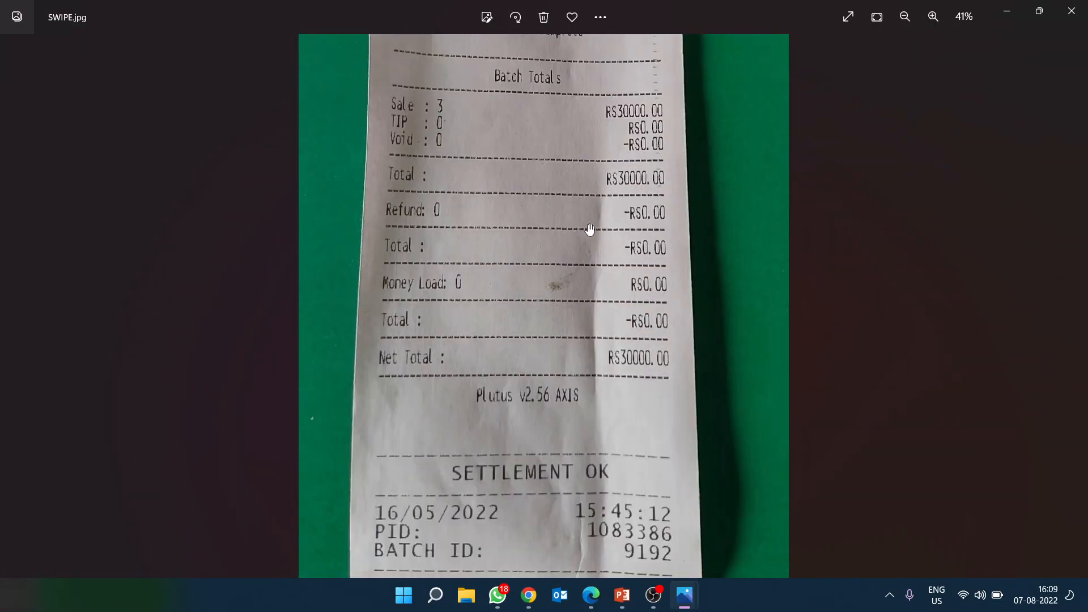
scroll(550, 297, "up", 1)
scroll(527, 207, "down", 1)
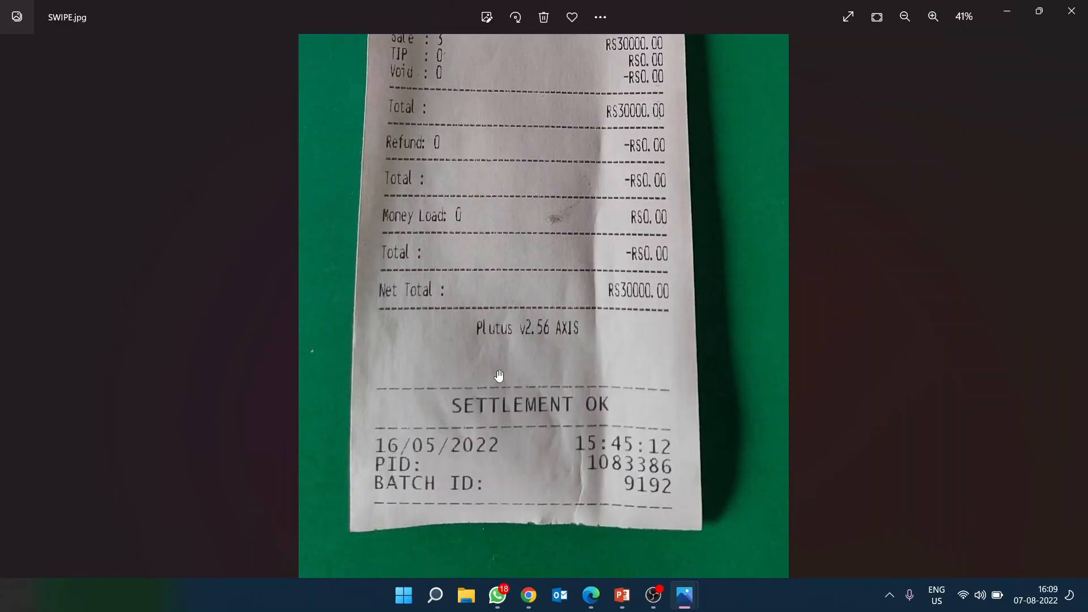
scroll(498, 376, "up", 5)
scroll(598, 222, "up", 1)
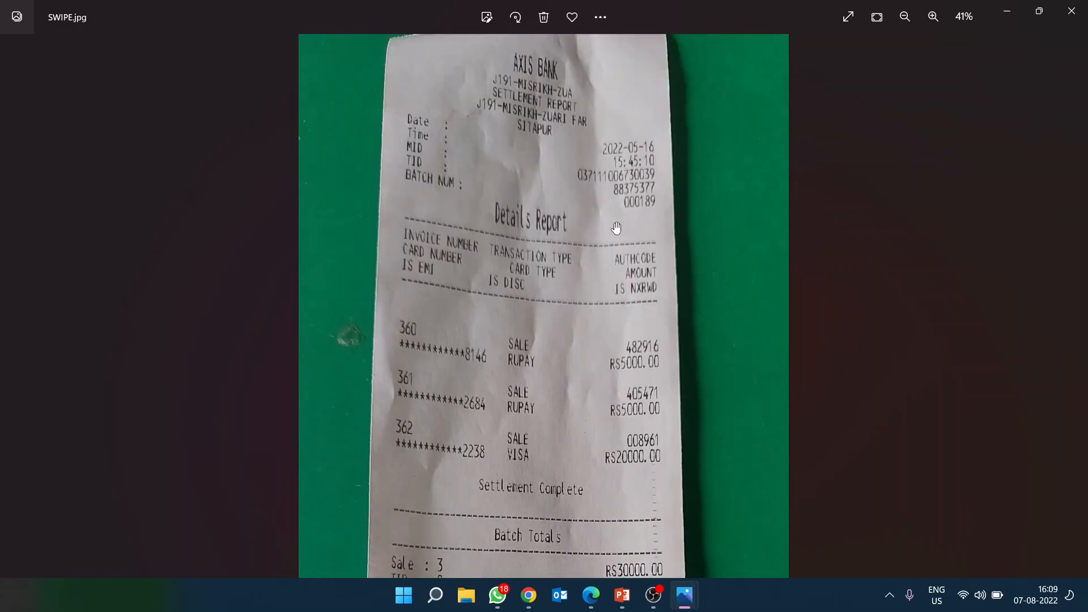
scroll(619, 222, "up", 3)
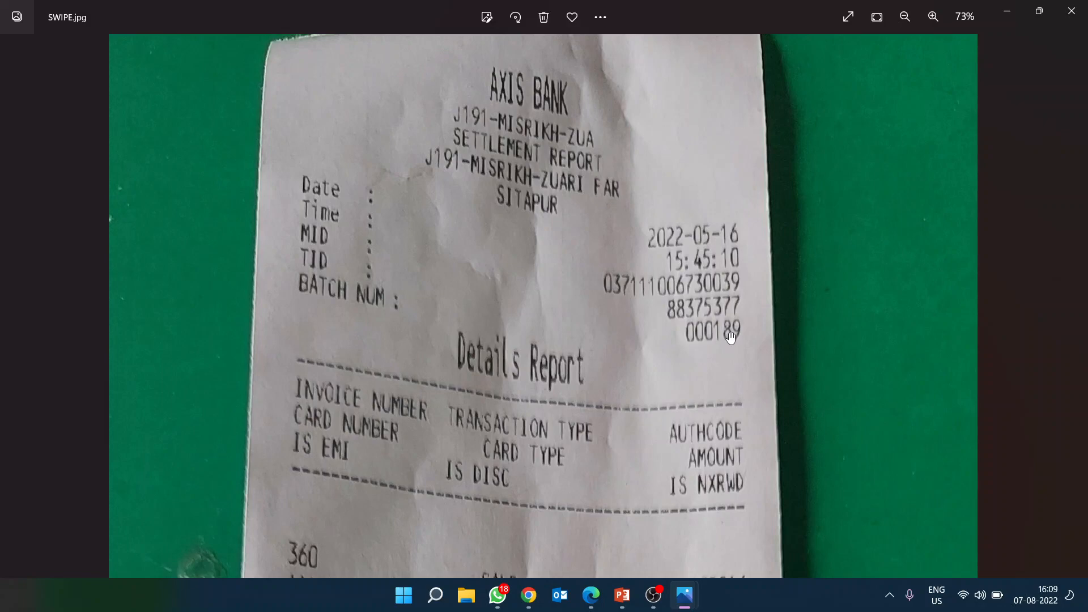
Step: Return to Edge and cancel the unfinished Create Store Bank Deposit dialog
key("alt+Tab")
key("alt+Tab")
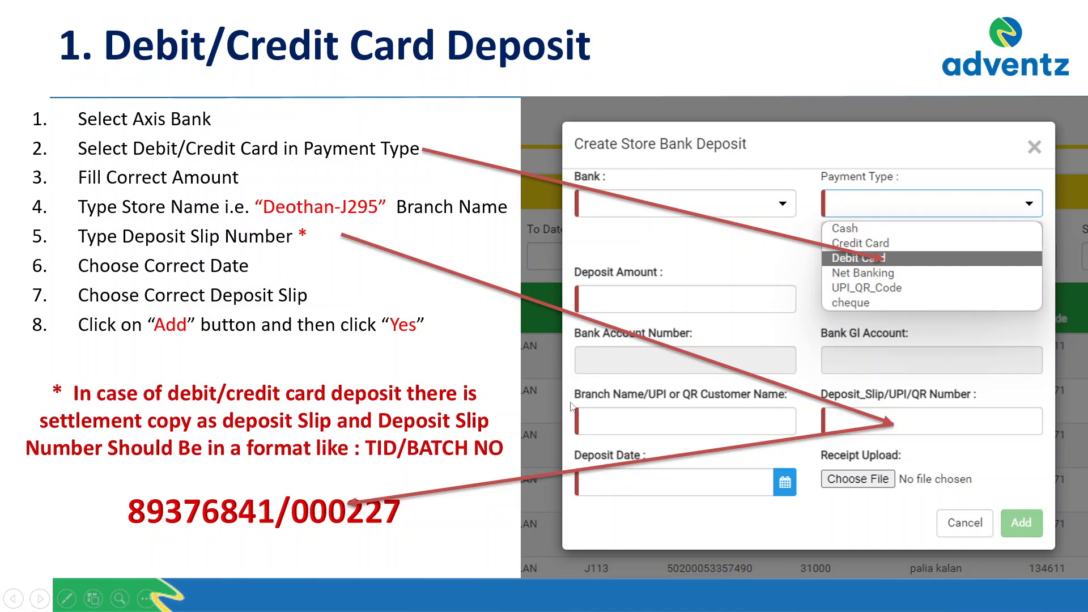
key("alt+Tab")
key("alt+Tab")
key("alt+Tab")
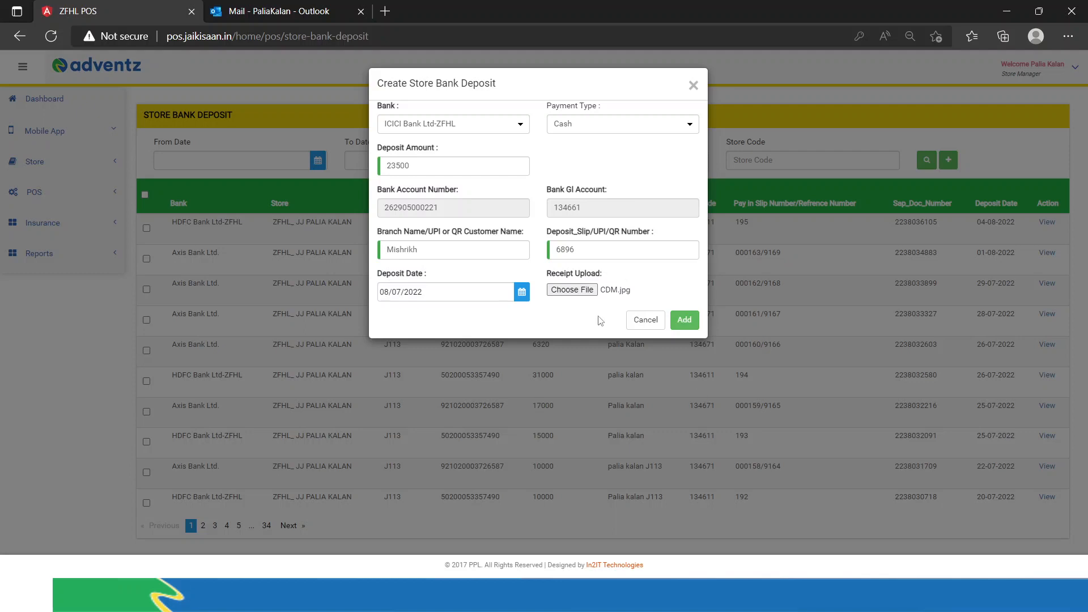
left_click(645, 319)
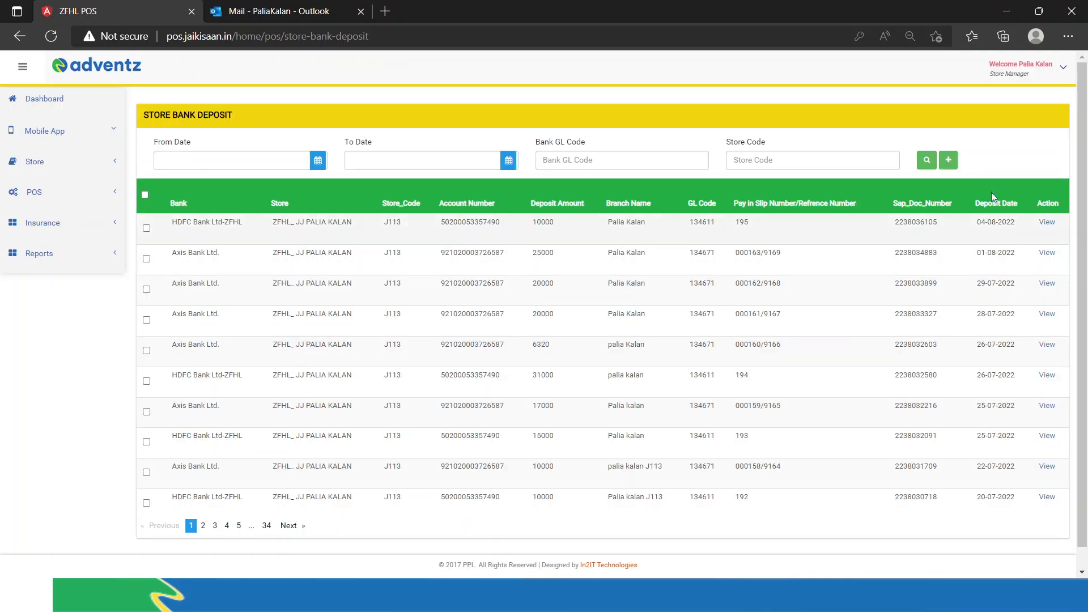
Step: Create a new deposit with bank Axis Bank Ltd. and payment type Debit Card, auto-filling account details
left_click(952, 161)
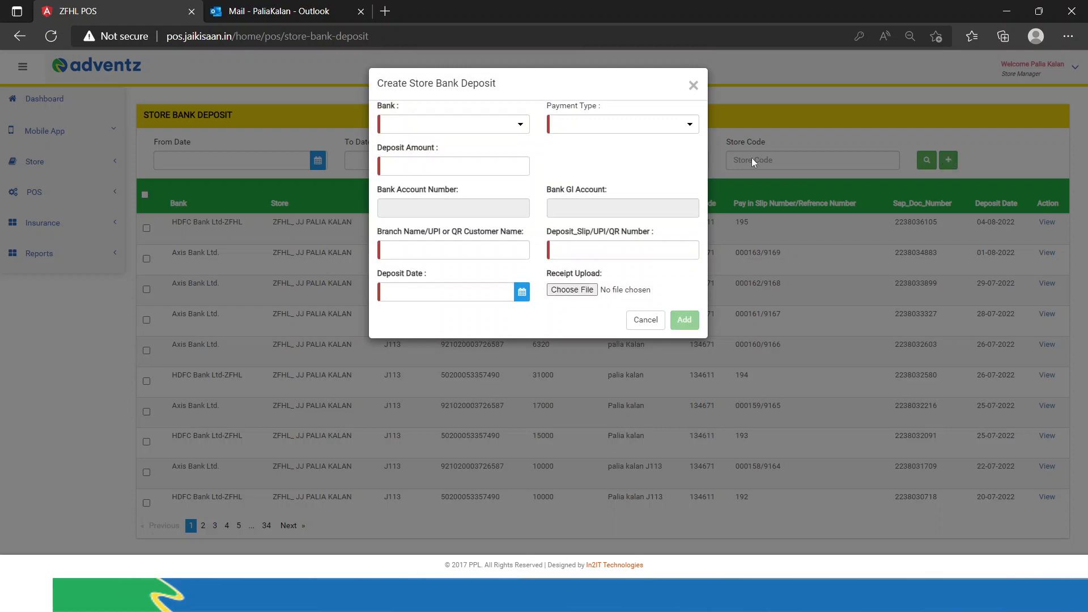
left_click(470, 123)
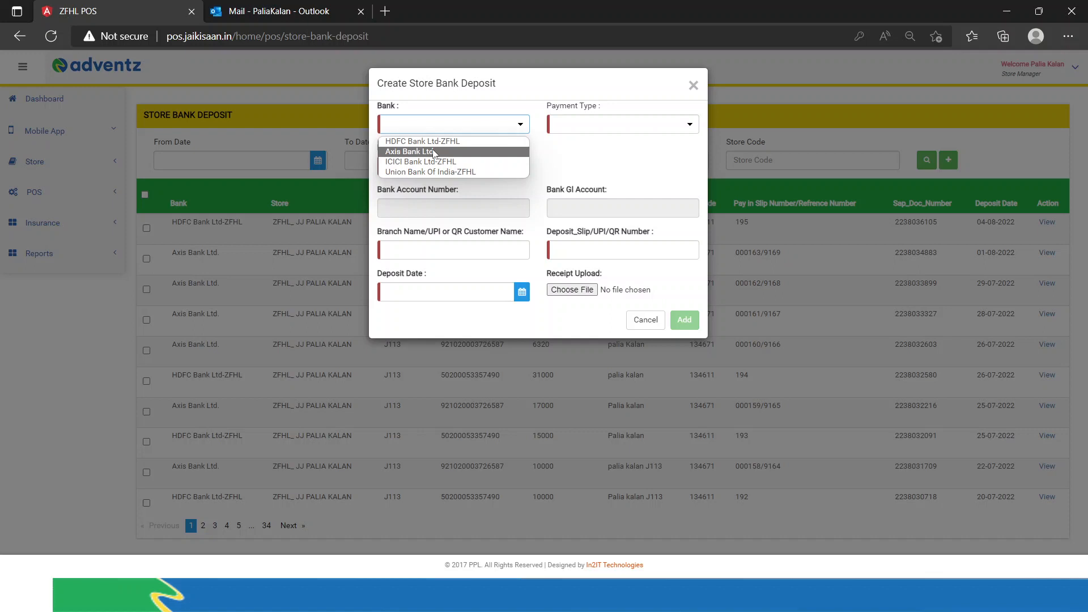
left_click(433, 152)
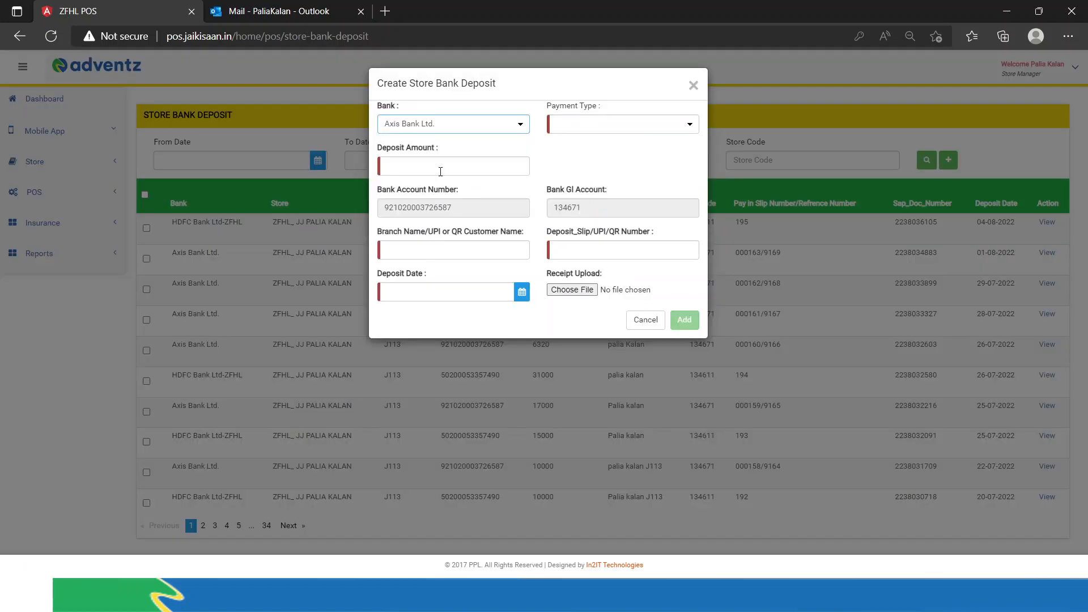
left_click(602, 126)
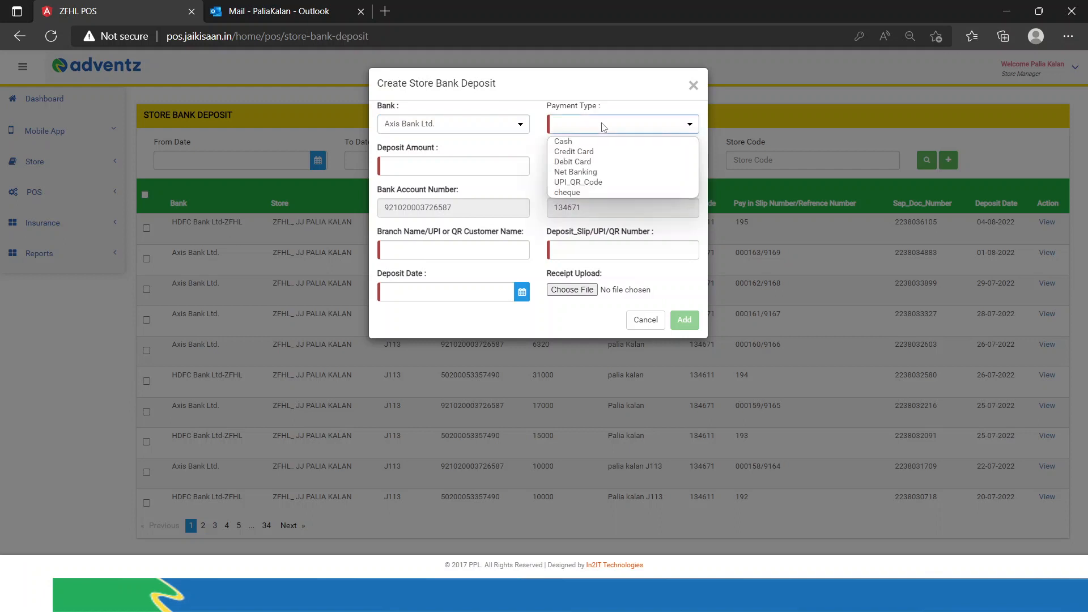
left_click(602, 165)
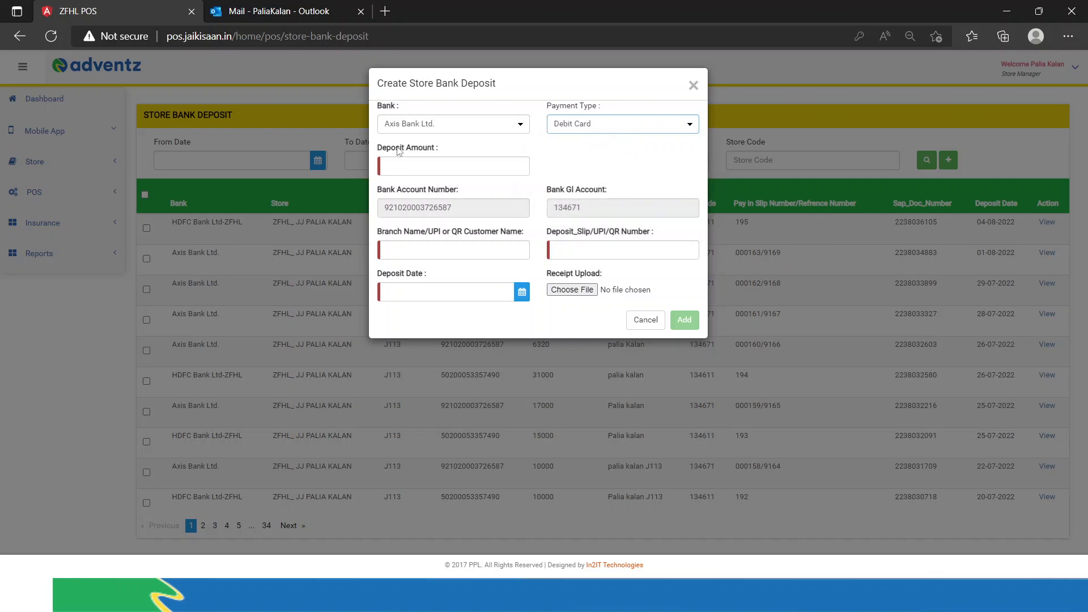
left_click(437, 165)
left_click(599, 157)
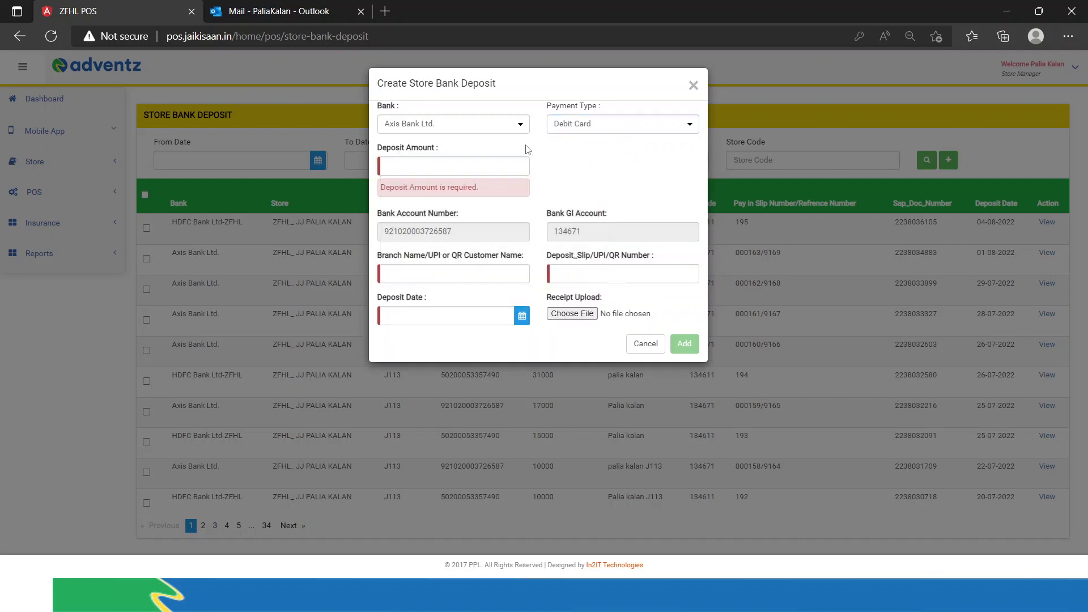
key("alt+Tab")
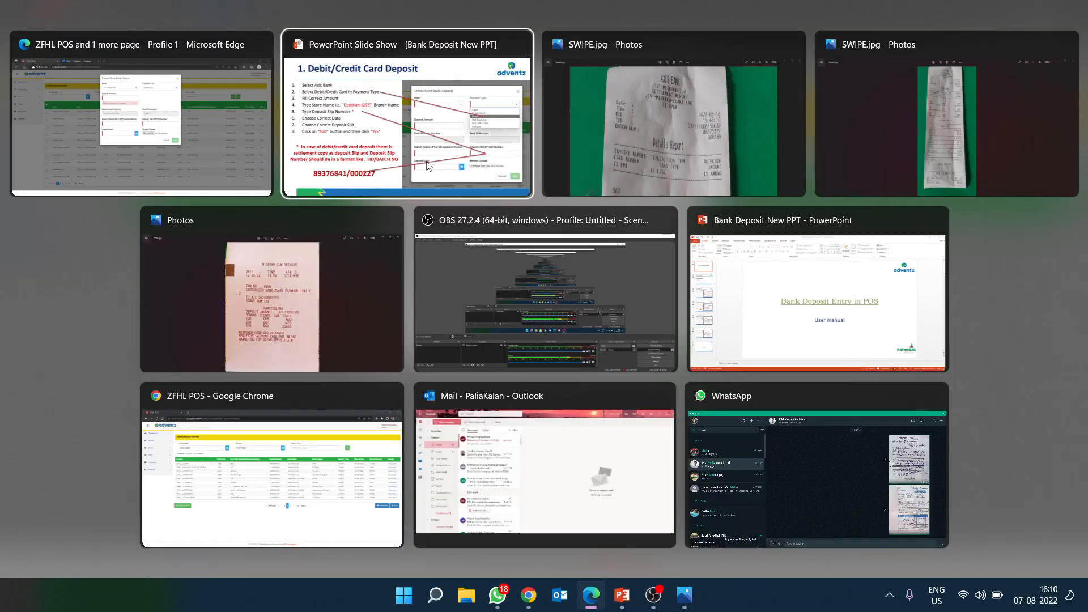
Step: Scroll through SWIPE.jpg to recheck TID, batch number and Rs30000.00 net total, then return to Edge
key("alt+Tab")
key("alt+Tab")
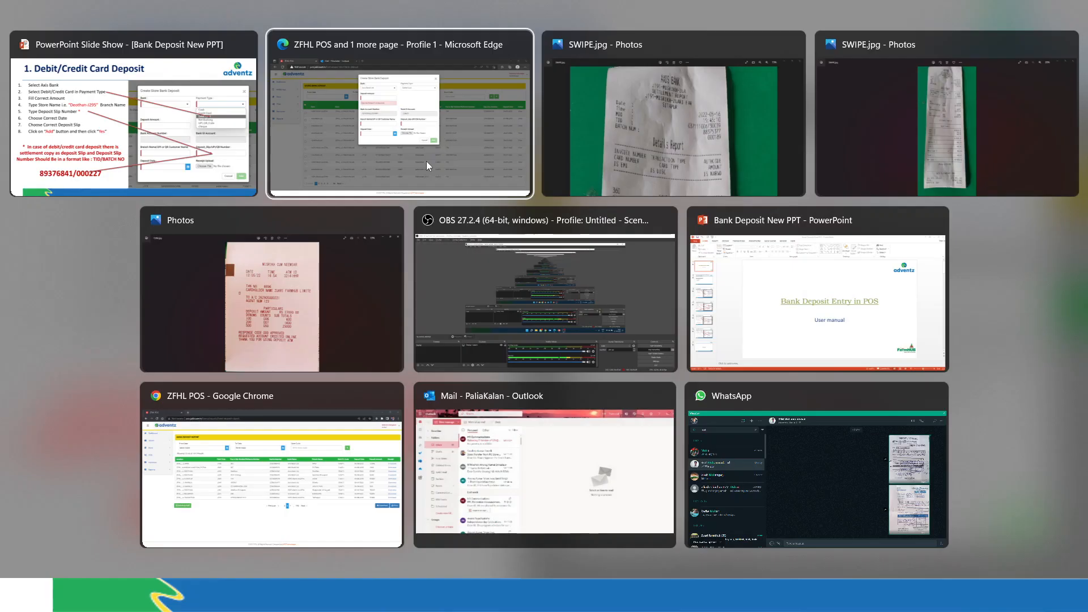
scroll(658, 238, "down", 10)
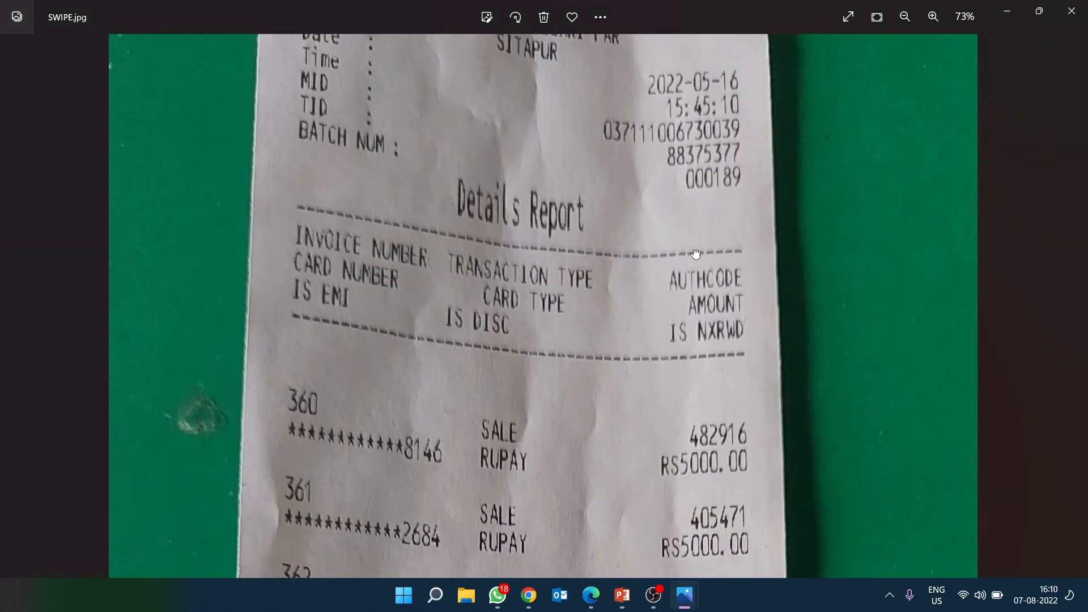
scroll(717, 394, "down", 7)
scroll(716, 355, "up", 1)
scroll(708, 329, "down", 3)
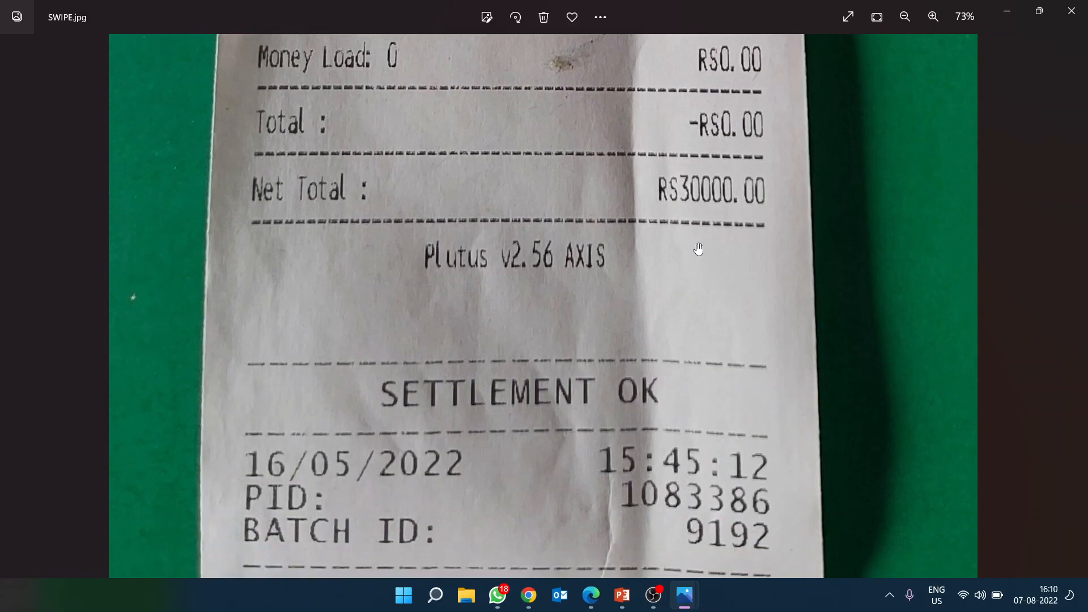
scroll(658, 283, "up", 9)
scroll(609, 243, "up", 8)
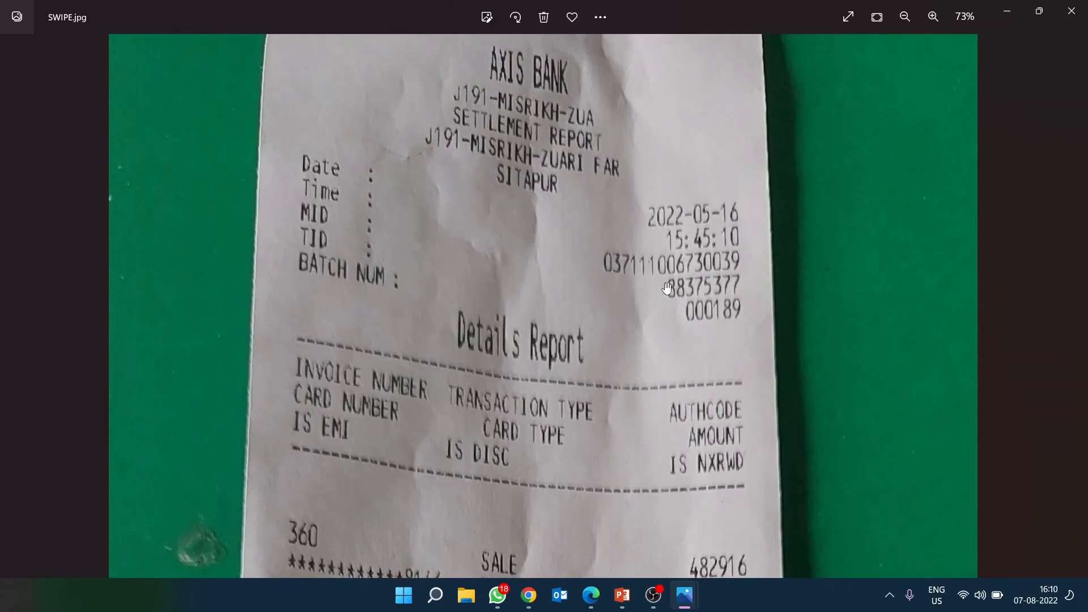
key("super+Tab")
key("Right")
key("Return")
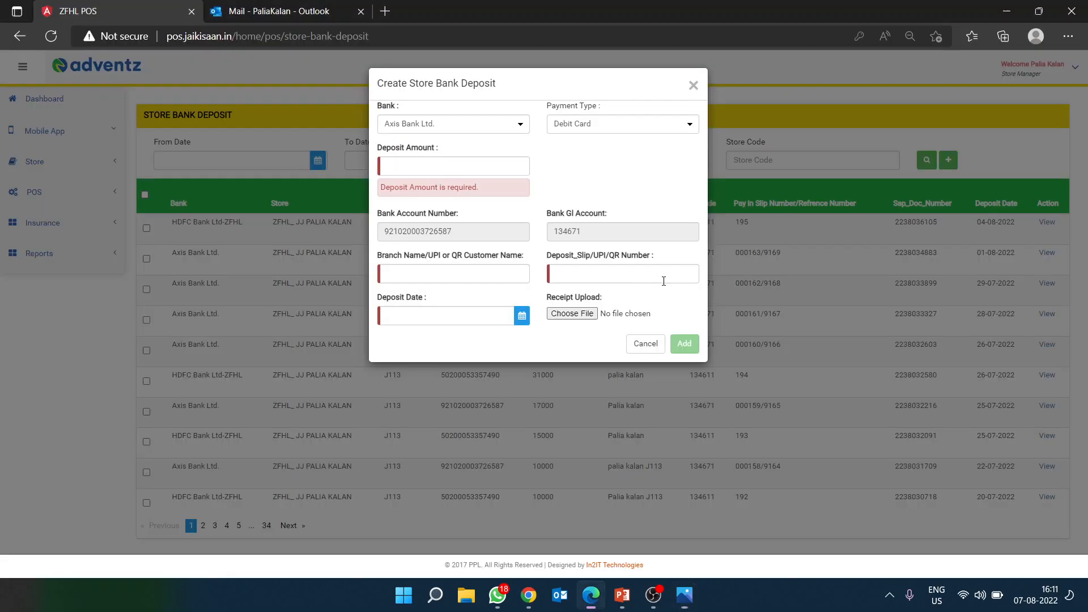
Step: Enter 30000 as the deposit amount
left_click(468, 166)
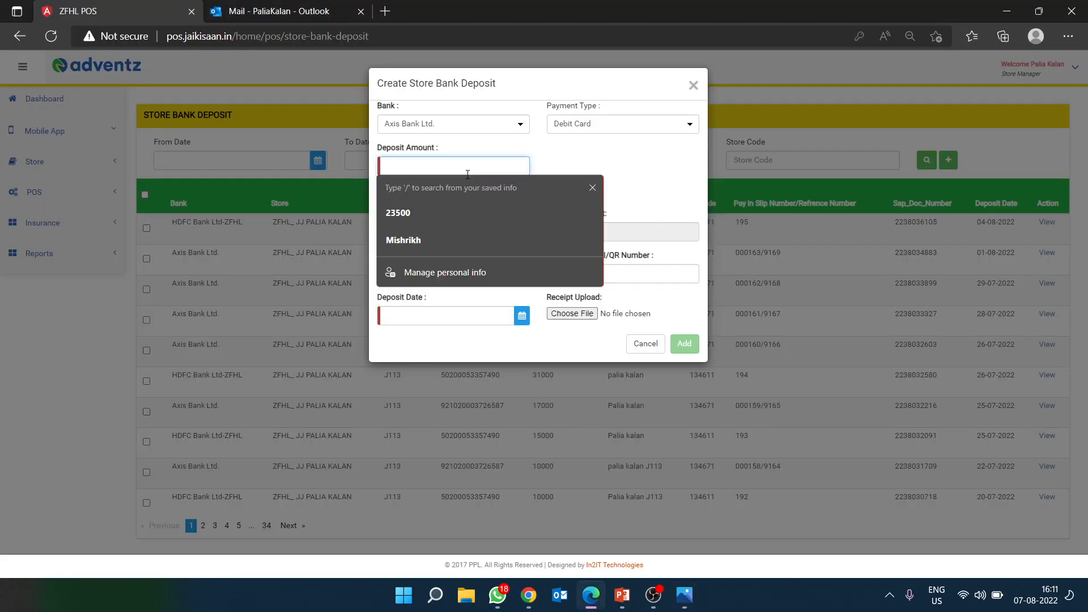
type("000")
type("30")
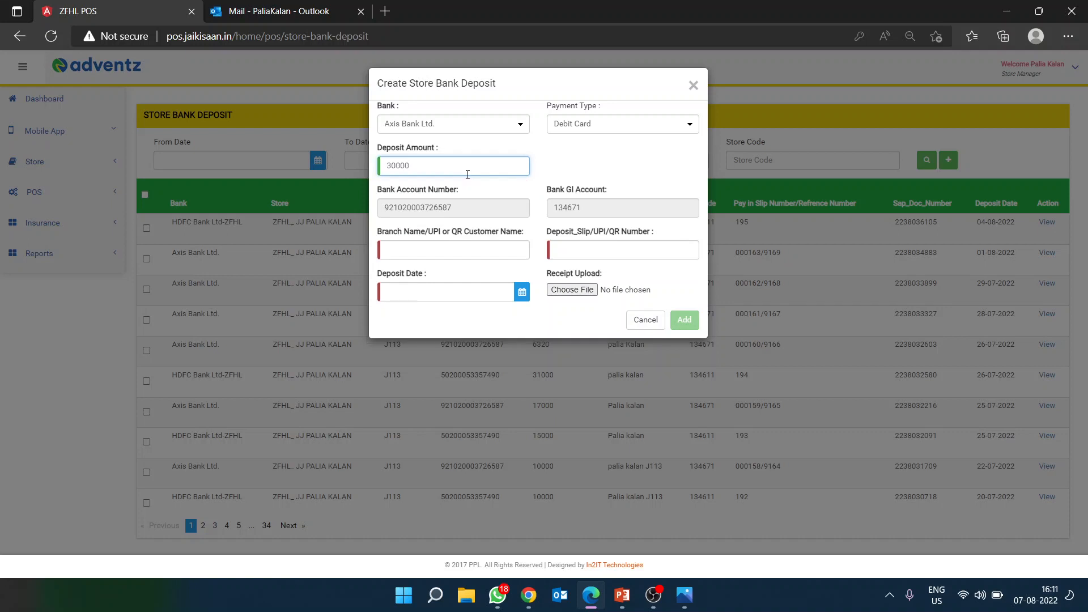
left_click(443, 249)
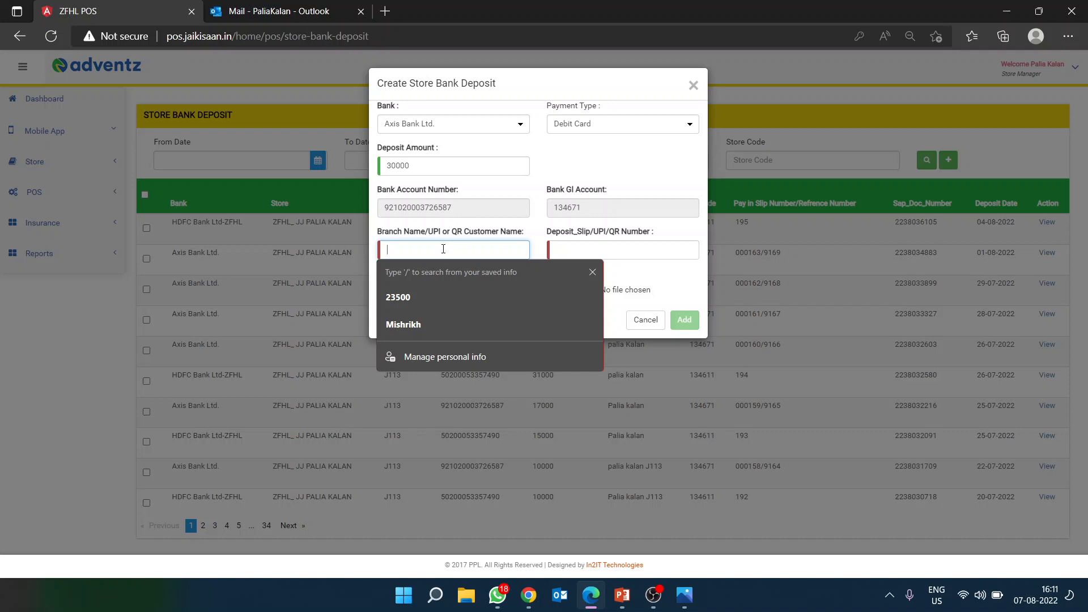
Step: Check the receipt photo and enter Mishrikh-J191 as the branch name
mouse_move(685, 595)
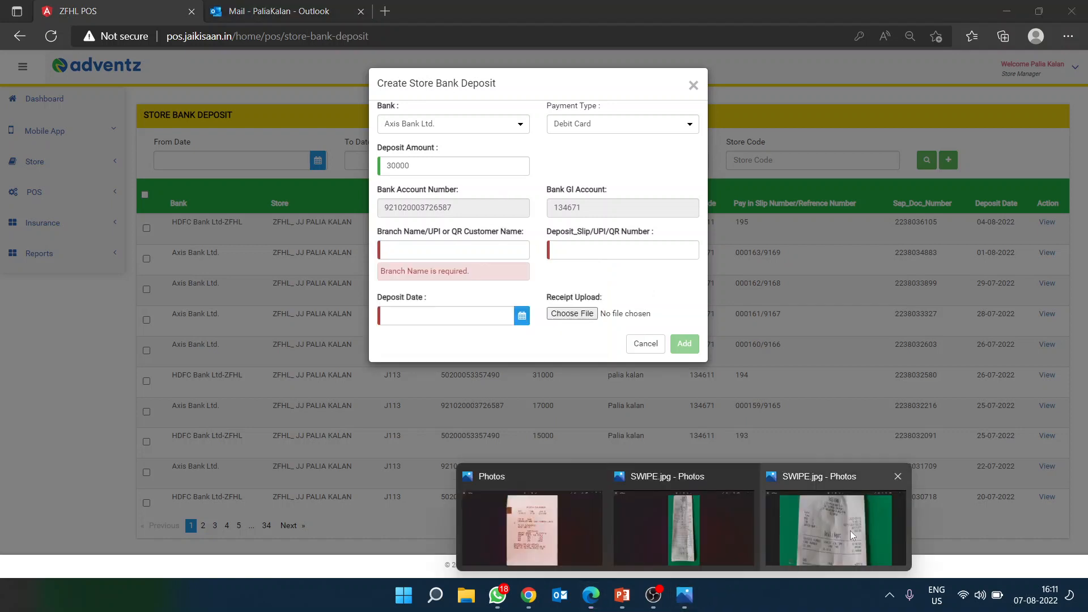
left_click(850, 530)
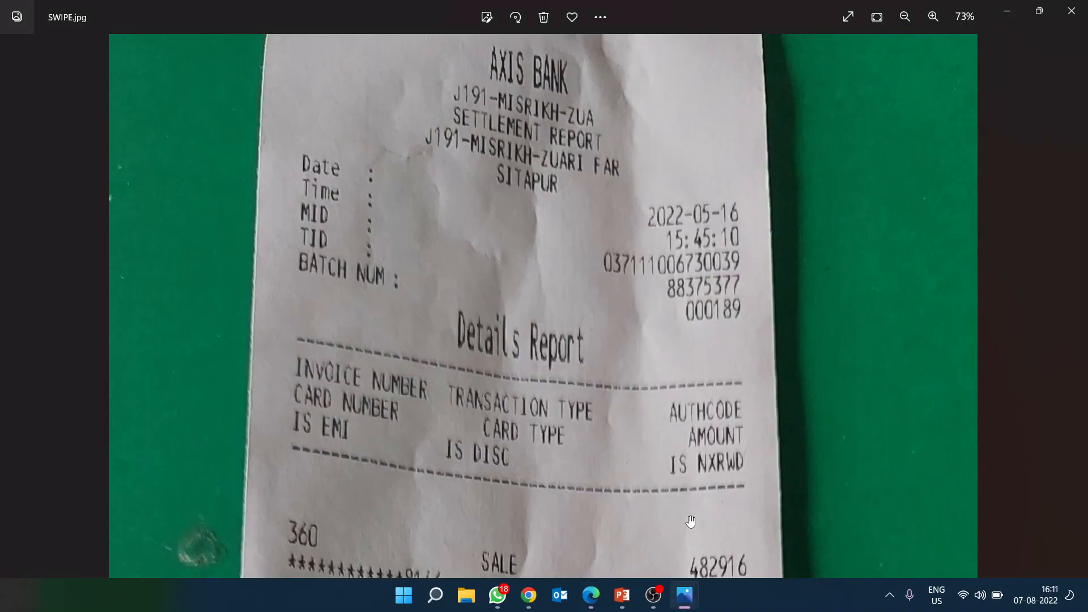
left_click(591, 595)
type("Mishrikh-")
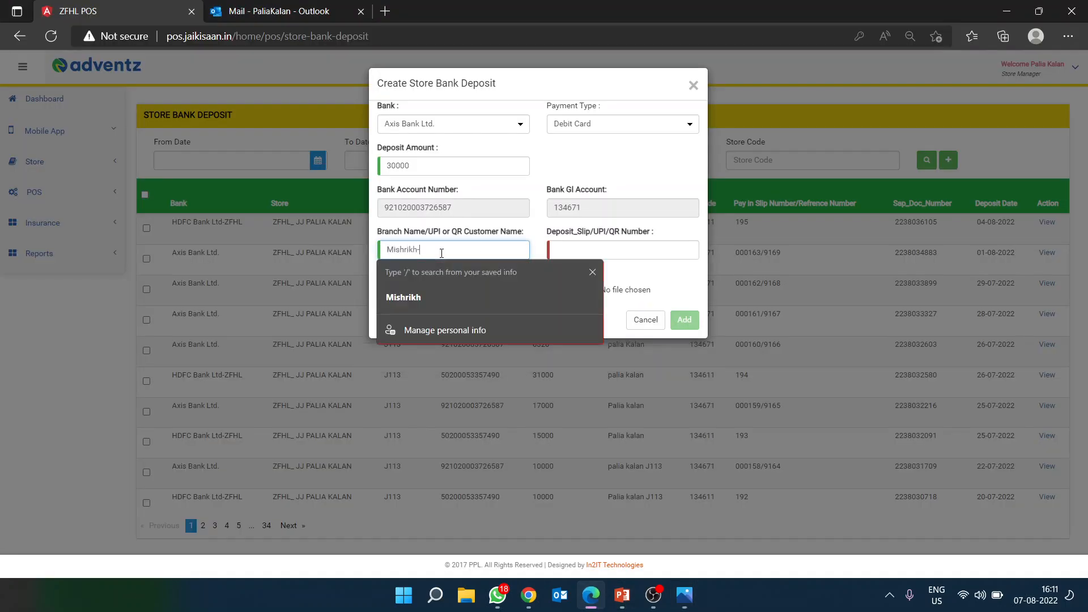
type("J191")
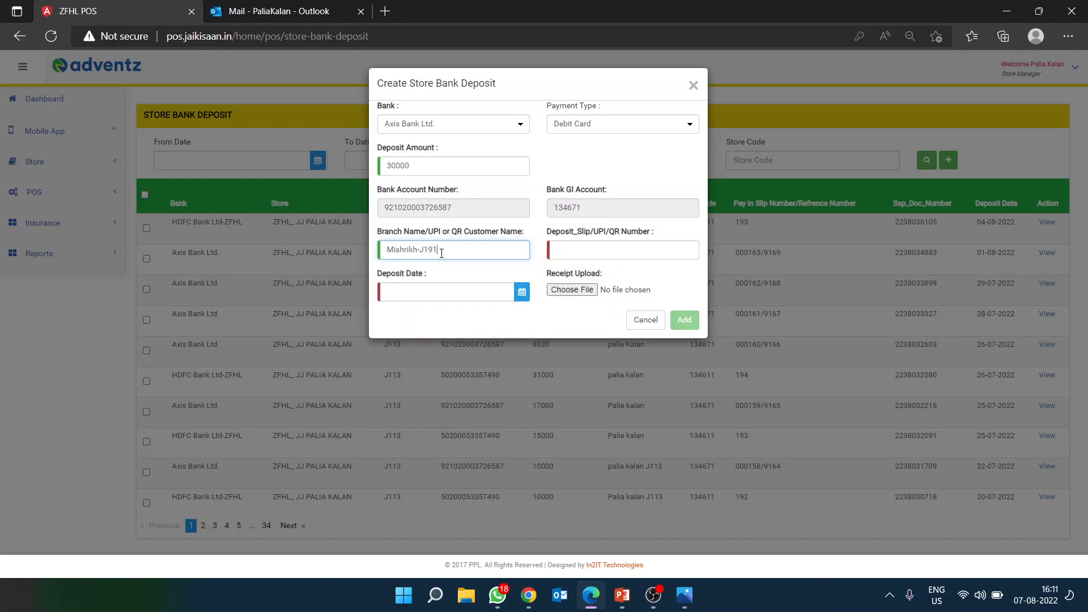
left_click_drag(496, 254, 381, 246)
left_click_drag(465, 249, 375, 250)
left_click(610, 246)
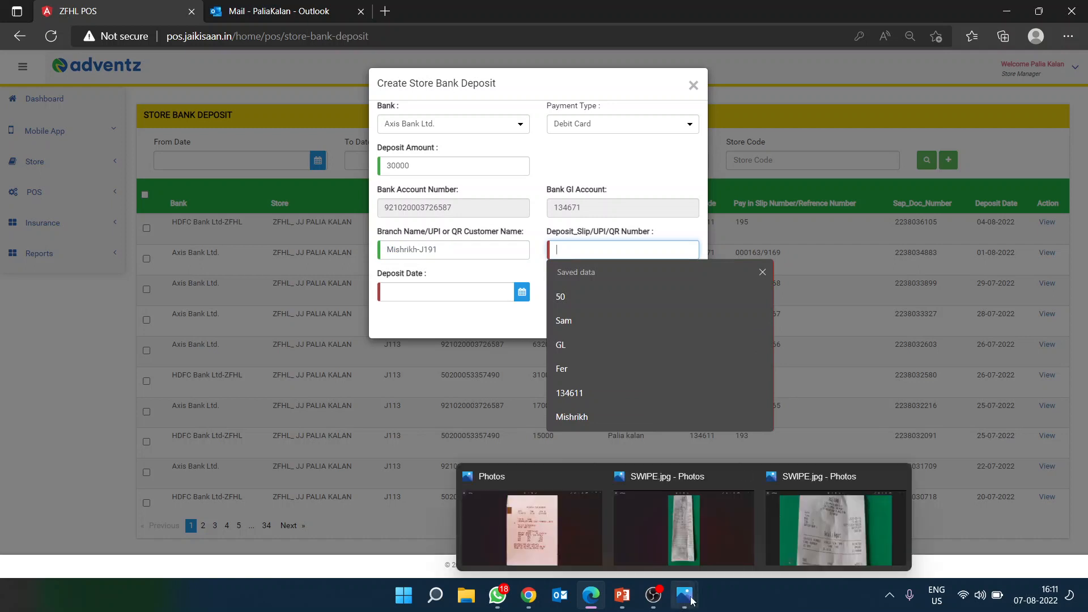
left_click(827, 537)
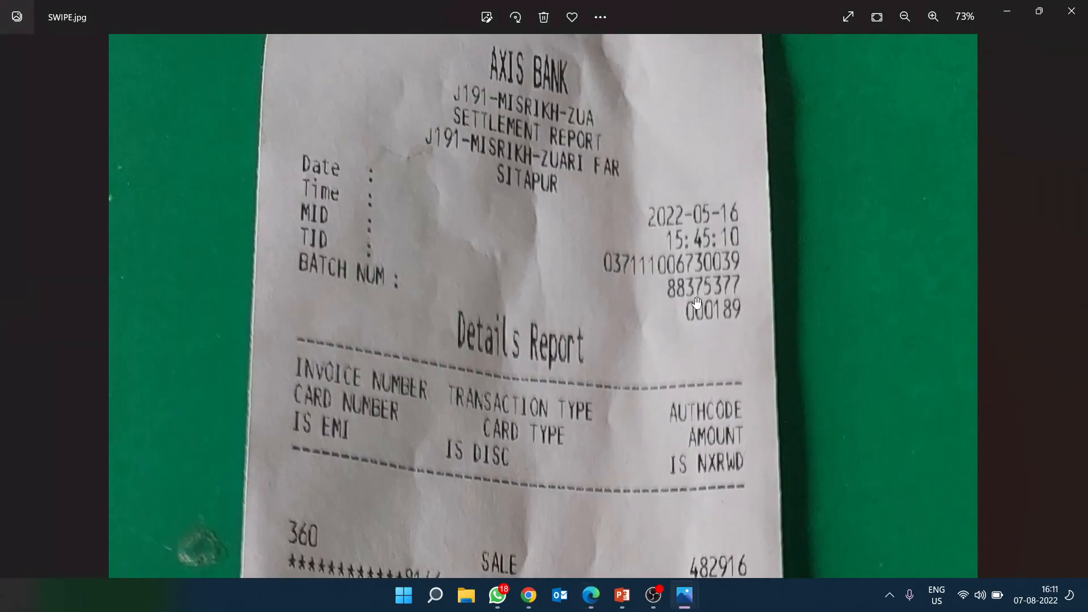
mouse_move(590, 605)
left_click(590, 528)
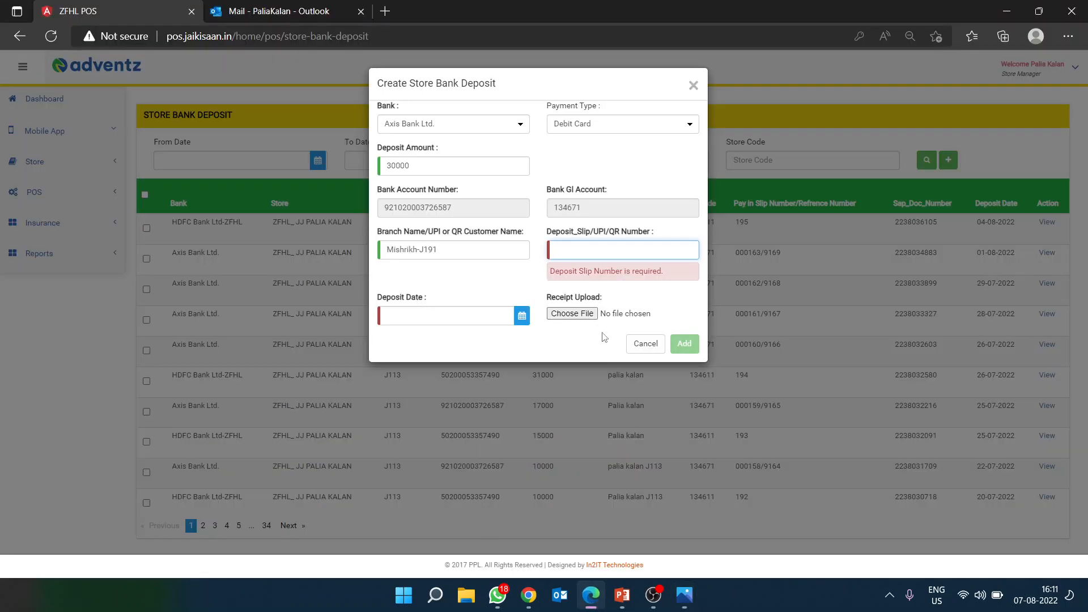
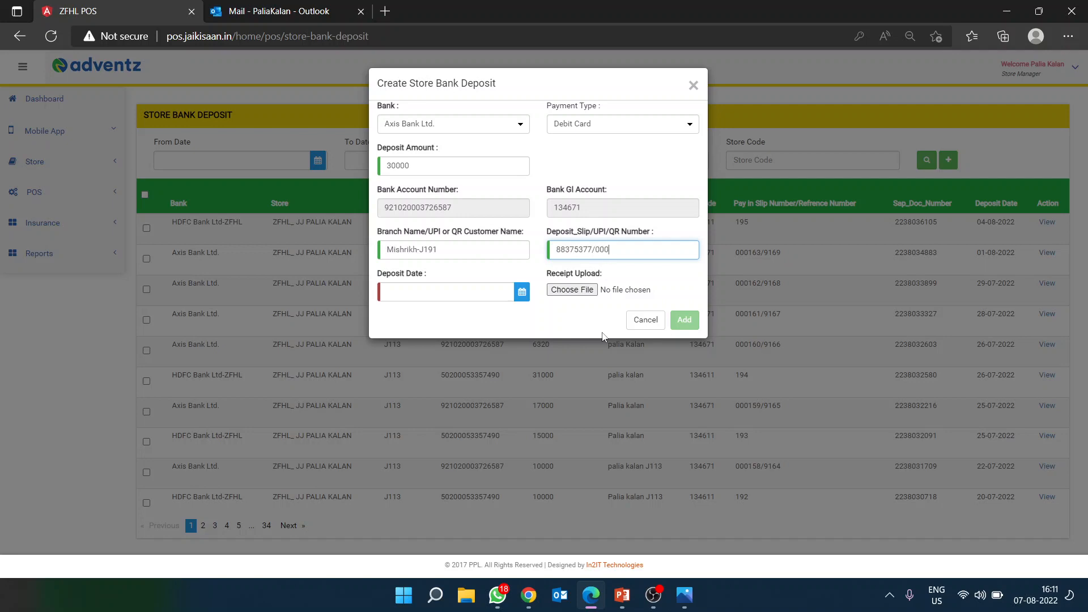
Step: Compare the slip number against the receipt and bring SWIPE.jpg back up in Photos
key("alt+Tab")
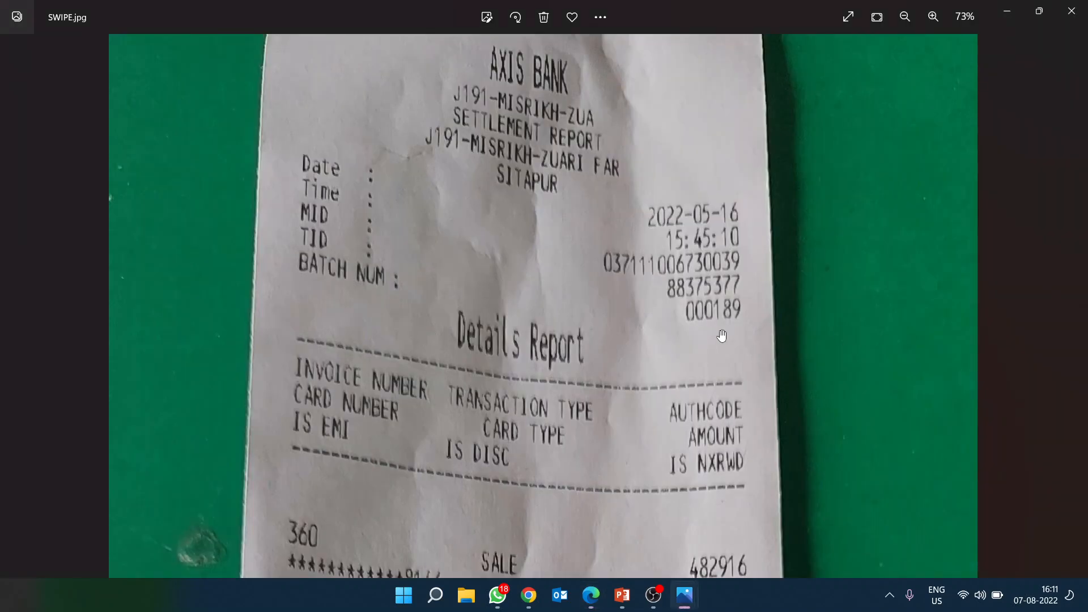
key("alt+Tab")
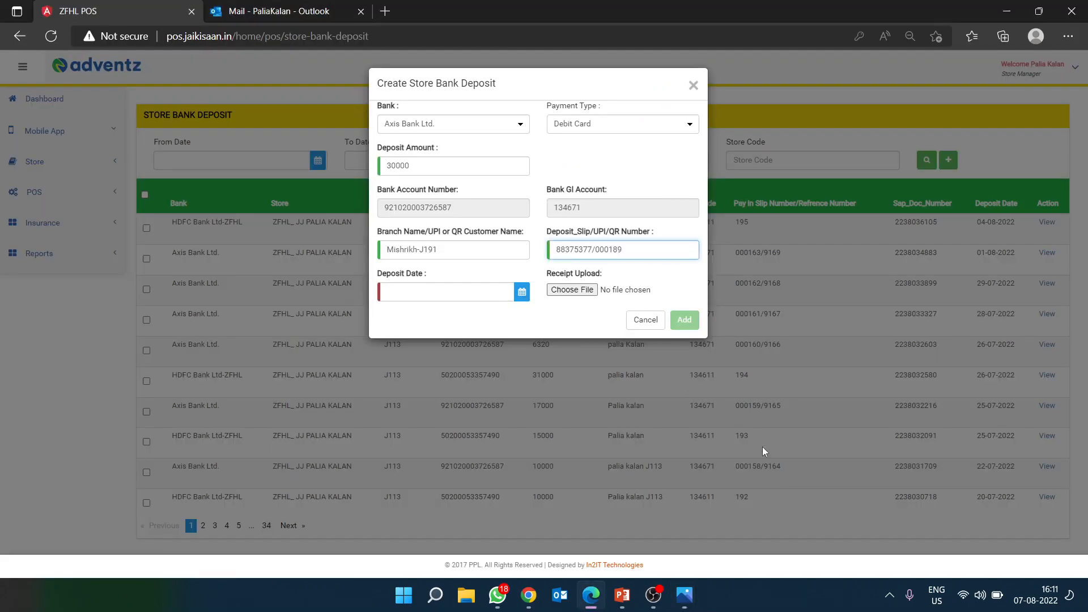
mouse_move(684, 595)
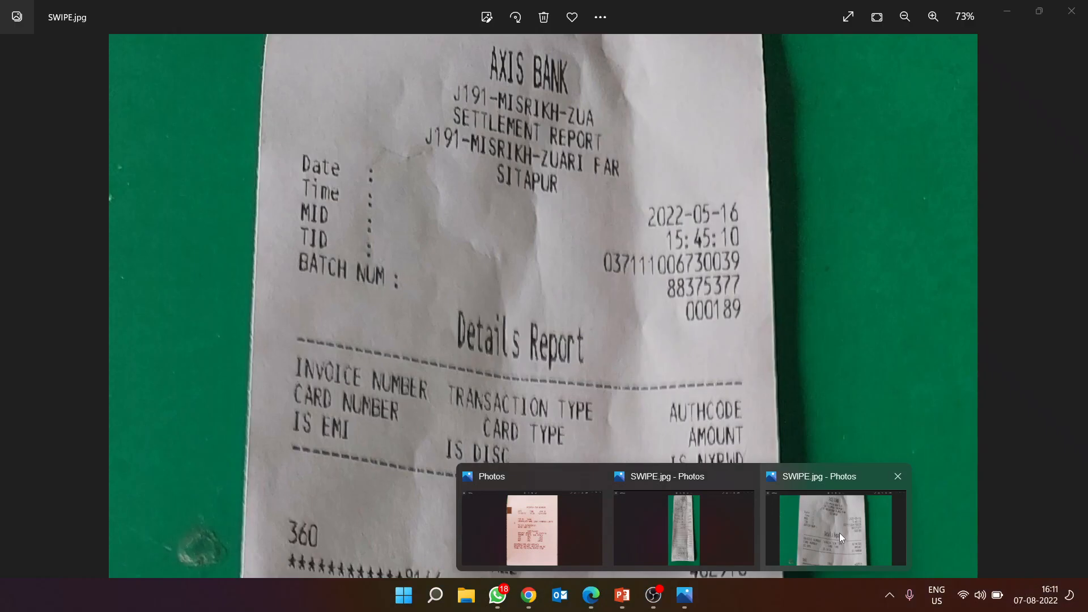
left_click(838, 533)
scroll(600, 345, "down", 1)
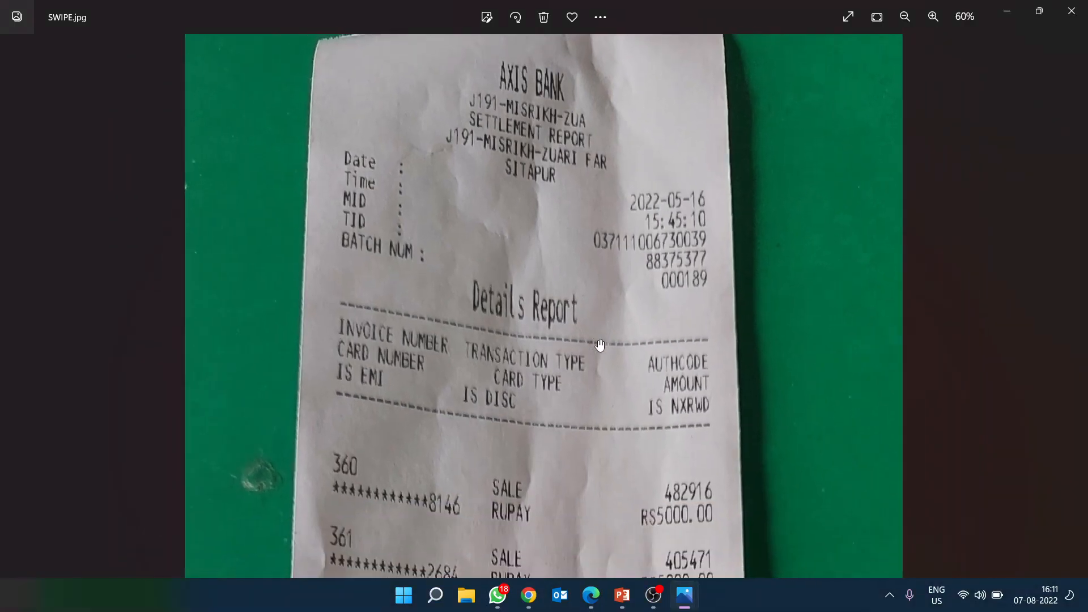
scroll(600, 345, "down", 5)
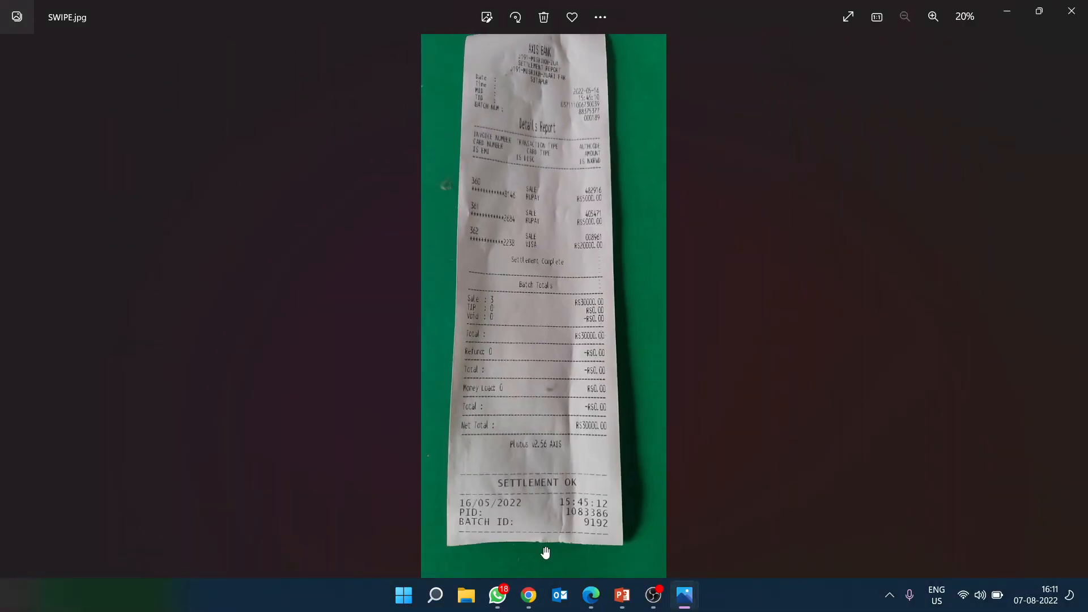
Step: Zoom out over the whole SWIPE.jpg settlement receipt
scroll(543, 546, "up", 3)
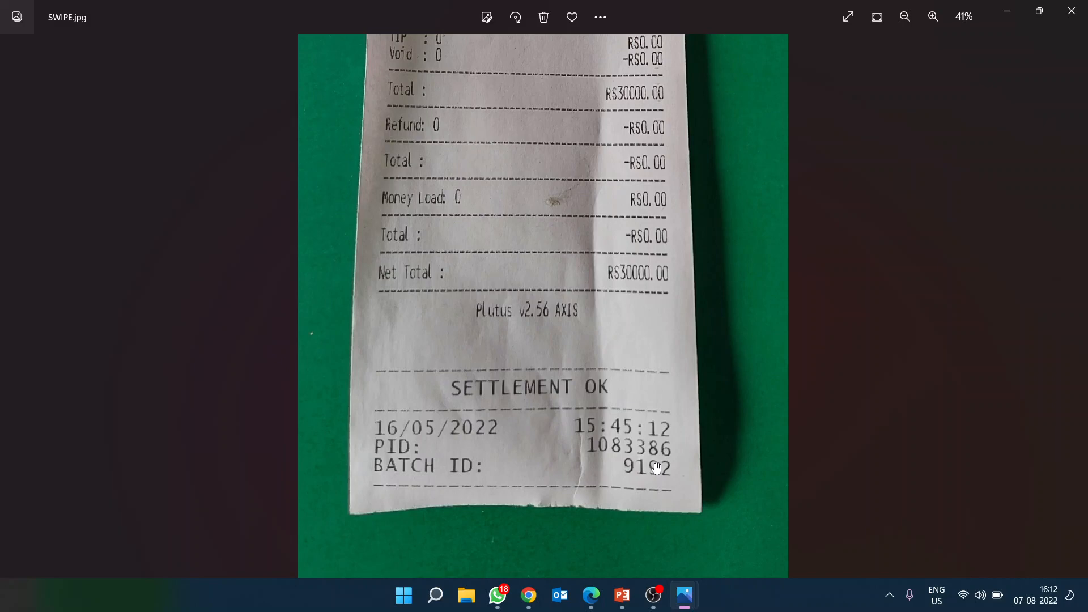
scroll(594, 258, "up", 5)
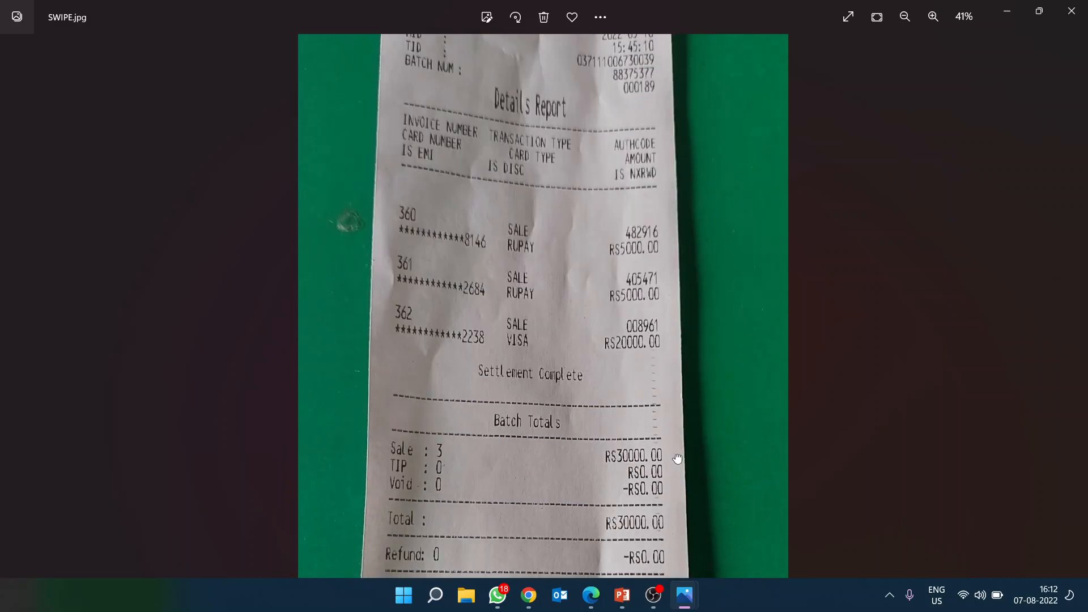
scroll(620, 295, "up", 2)
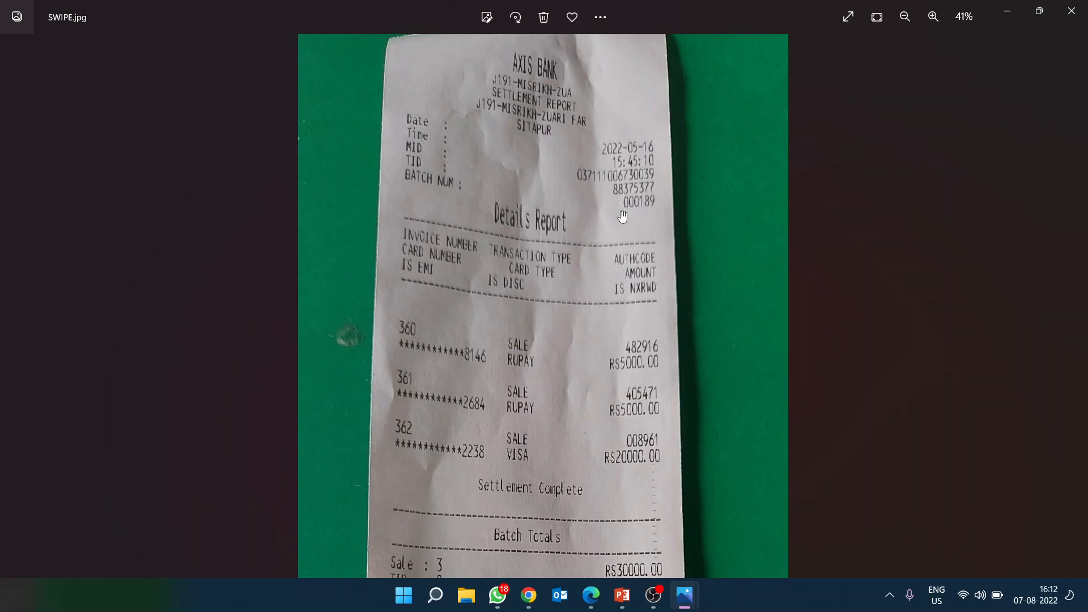
Step: Return to the deposit form and verify slip number 88375377/000189 is intact
mouse_move(591, 595)
left_click(548, 527)
left_click_drag(633, 252, 555, 250)
left_click(662, 252)
left_click_drag(661, 251, 548, 241)
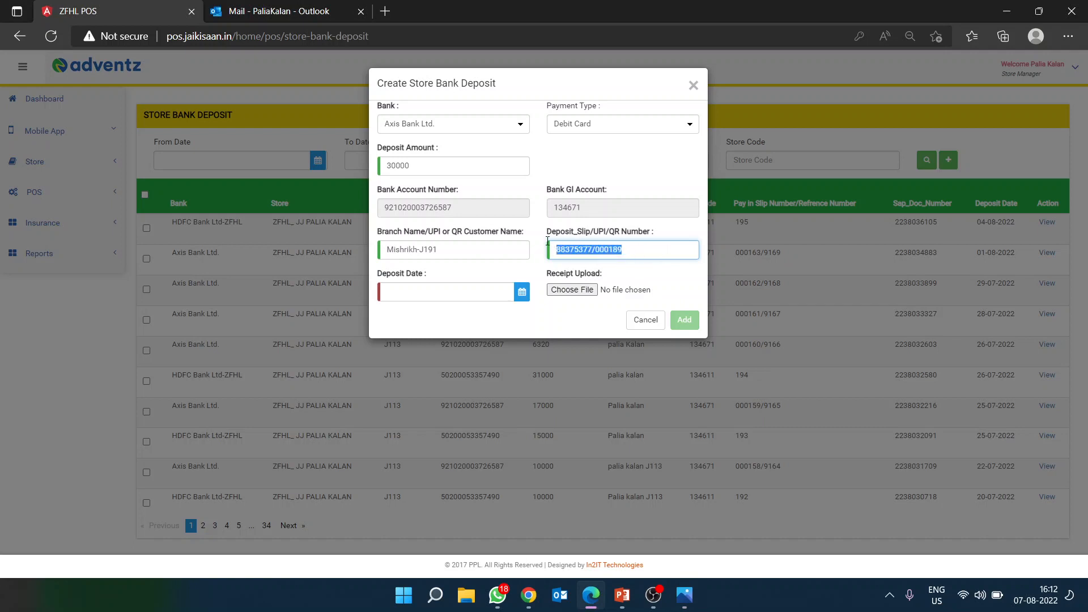
left_click(659, 247)
Step: Open the Bank Deposit Report for 08/01/2022–08/07/2022 and check slip numbers 000408 and 000526
left_click(528, 595)
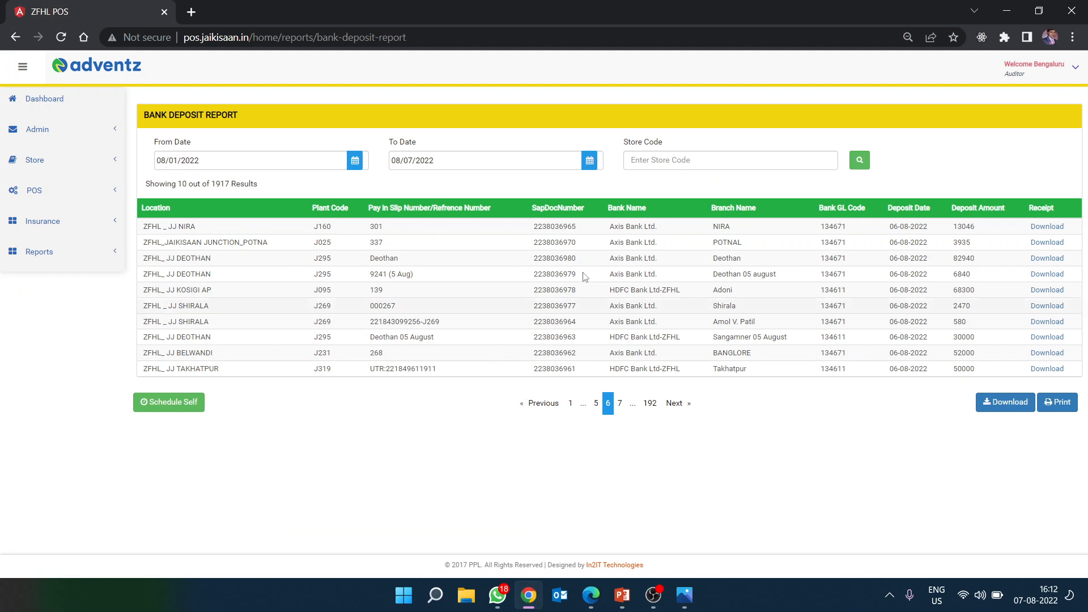
left_click(860, 160)
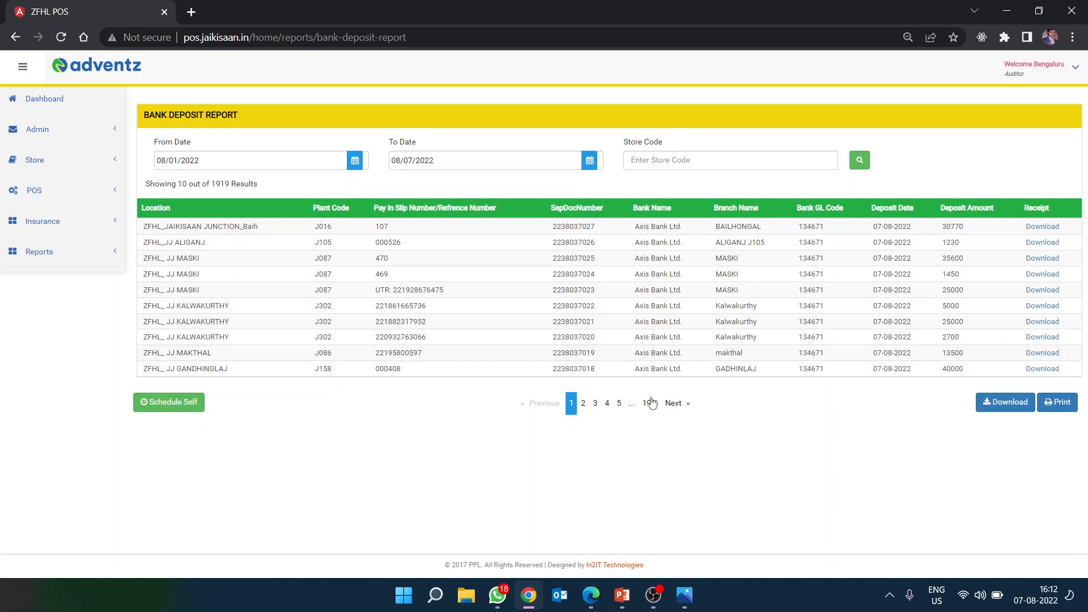
left_click_drag(407, 374, 358, 374)
left_click(392, 407)
left_click_drag(415, 242, 372, 244)
left_click(375, 270)
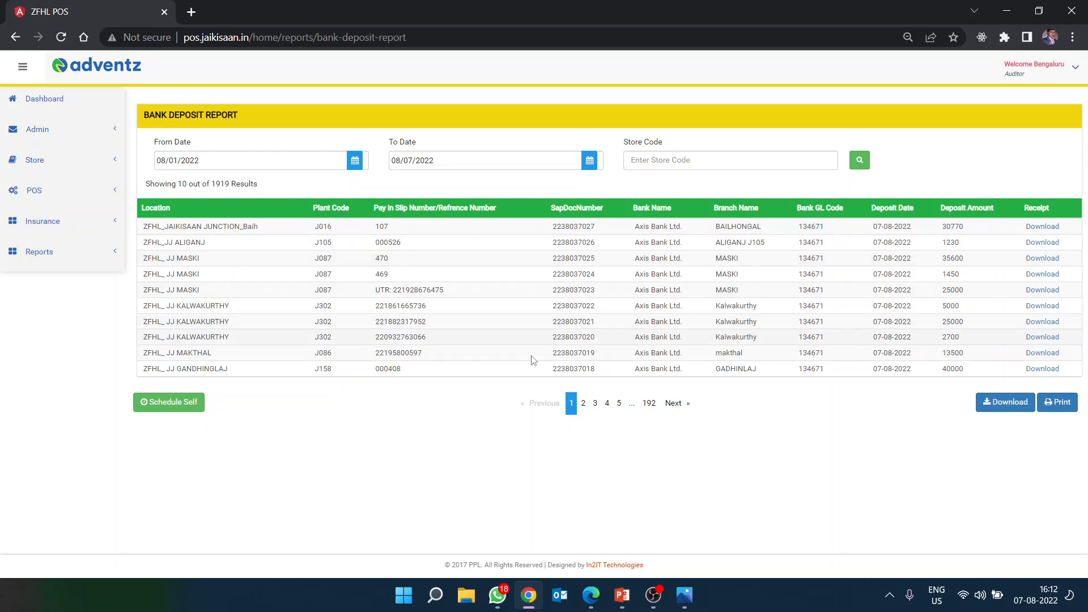
Step: Page to report page 4 and inspect the 369 BATCH and J005 KOLLEGAL entries
left_click(684, 404)
left_click(684, 409)
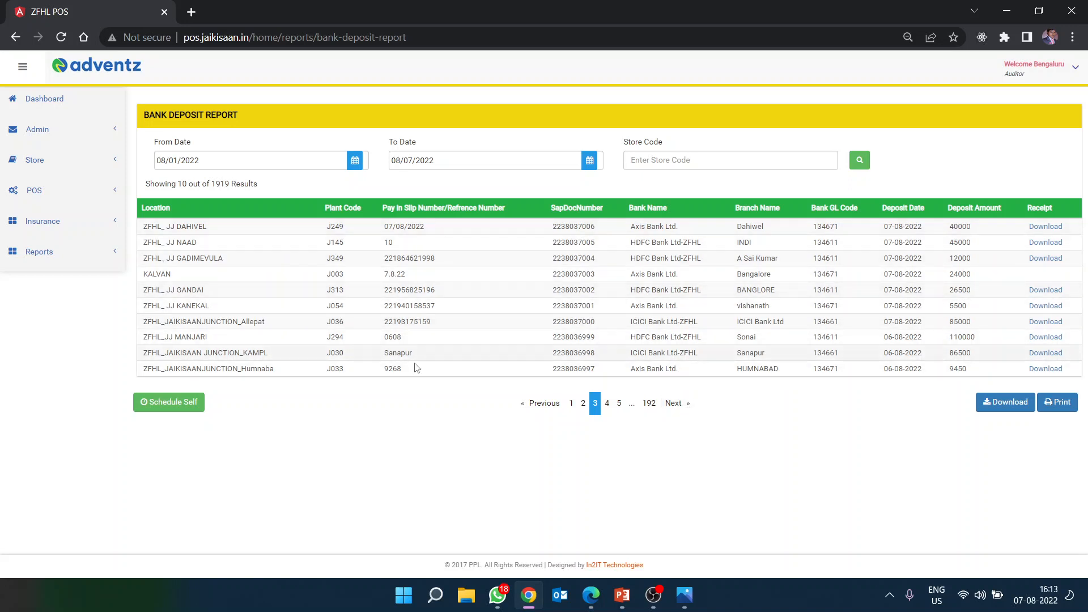
left_click(683, 406)
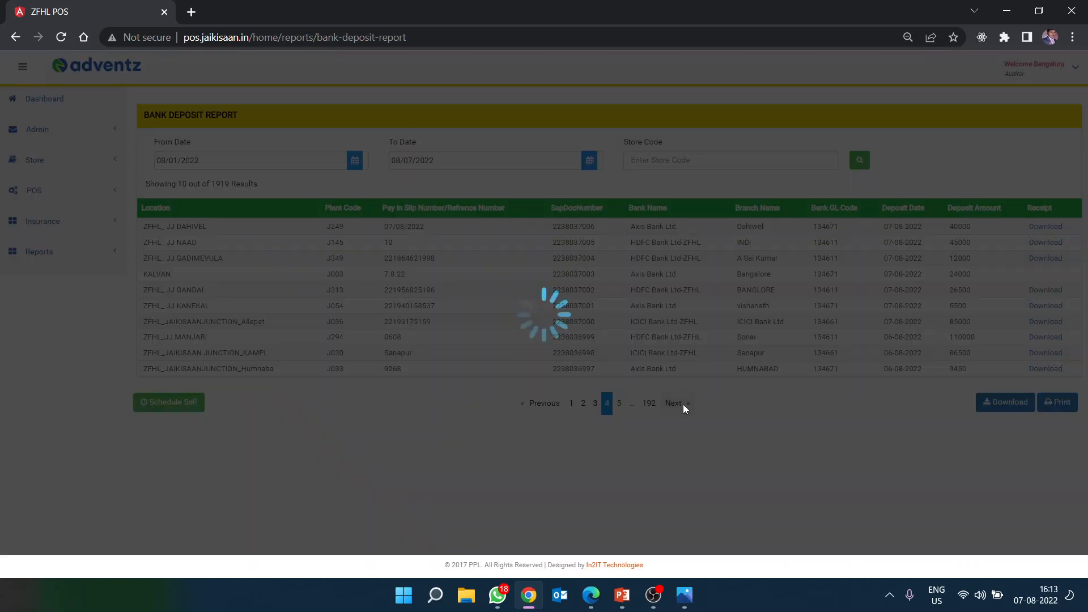
mouse_move(382, 371)
left_mouse_down()
mouse_move(492, 370)
mouse_move(364, 369)
left_mouse_up()
left_click(460, 414)
left_click(423, 410)
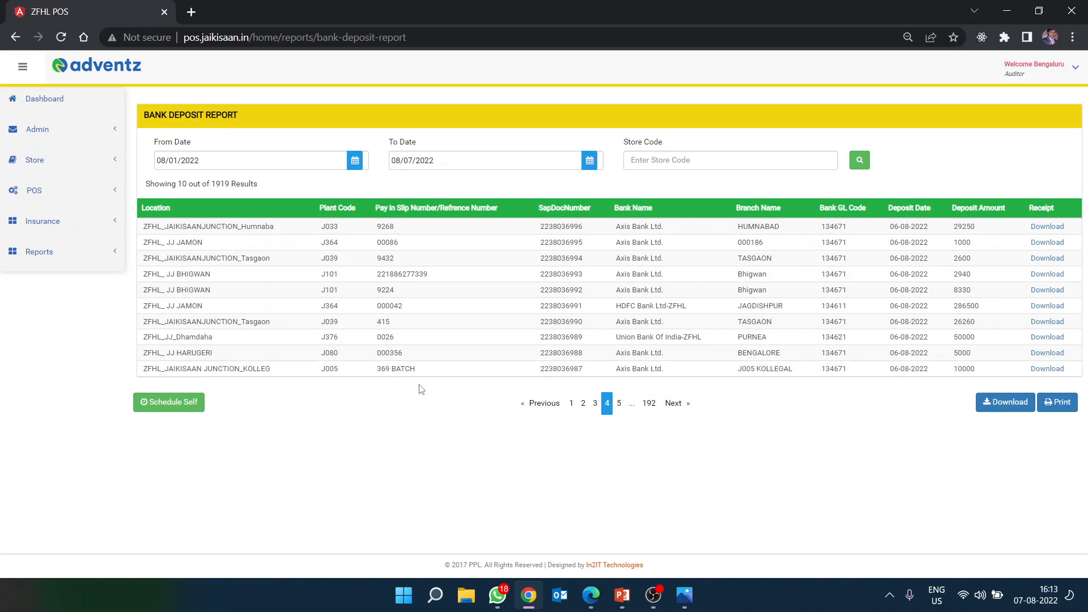
left_click_drag(796, 371, 743, 374)
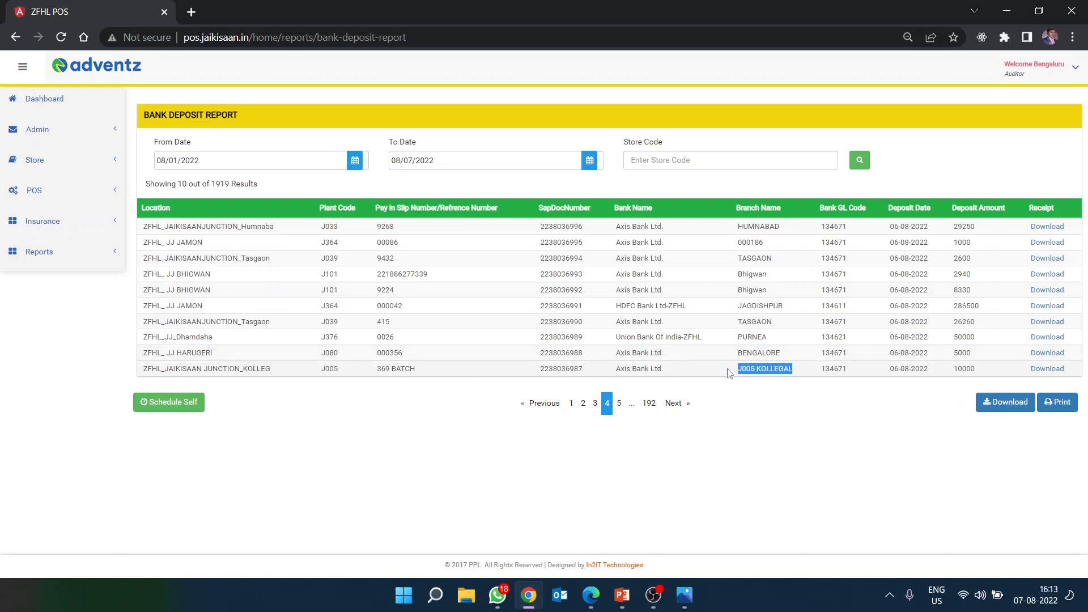
left_click(789, 403)
left_click_drag(378, 372, 435, 371)
left_click(447, 369)
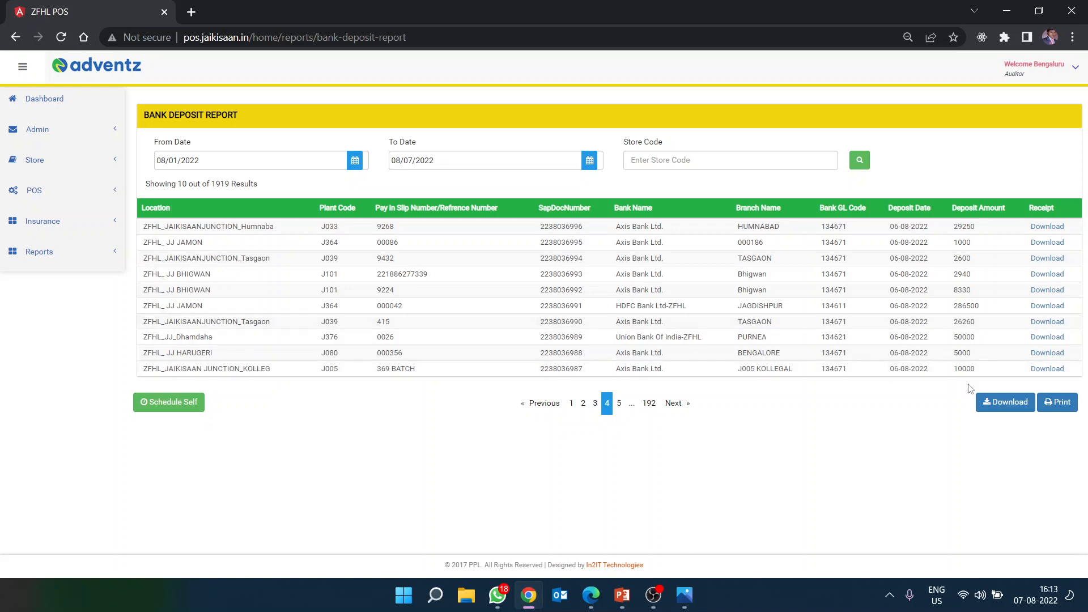
triple_click(412, 372)
left_click(436, 374)
left_click(562, 604)
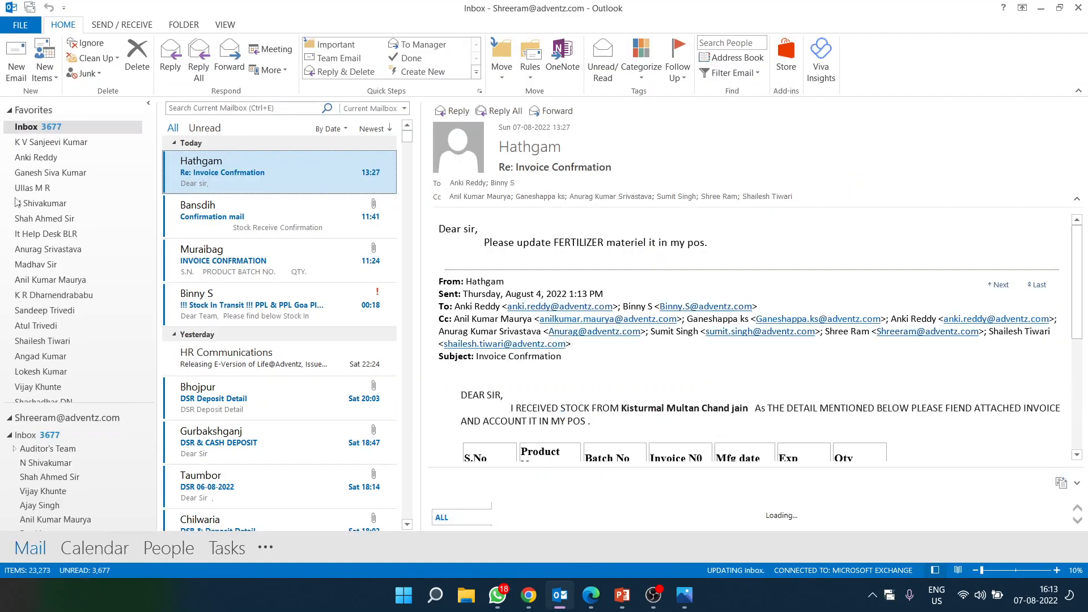
Step: Open the Aug'22 Transaction Report .xls attachment from the accounts-retail mail, accepting the format warning
left_click(83, 144)
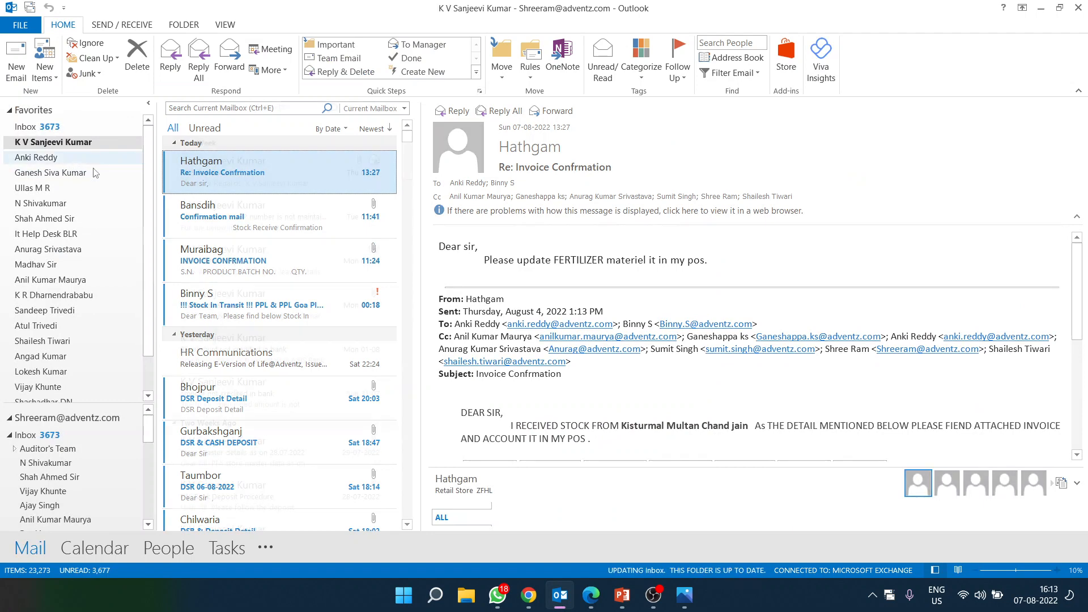
left_click(637, 223)
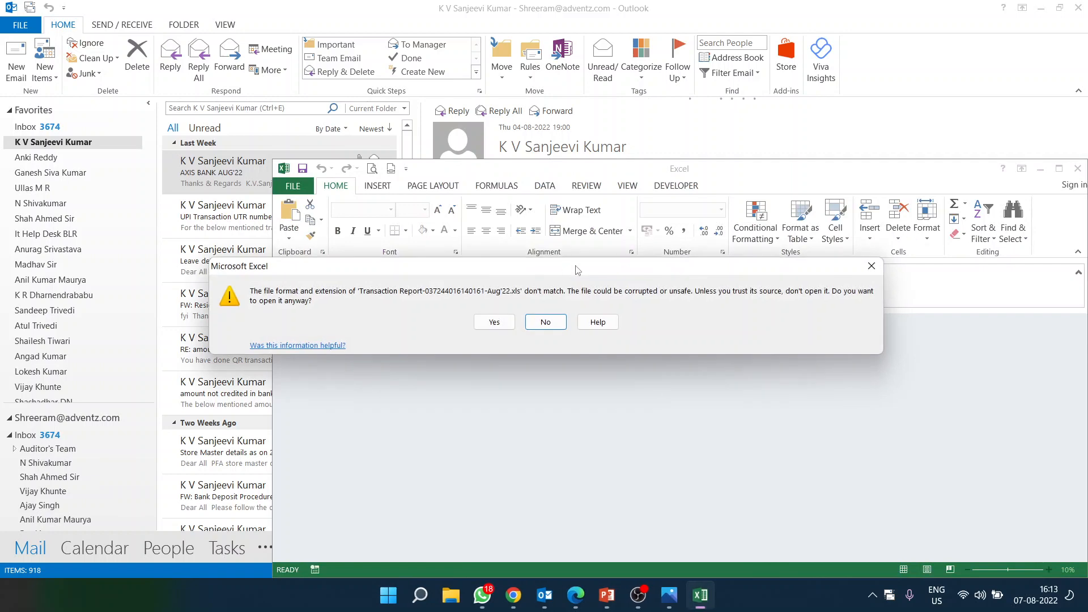
left_click(491, 322)
left_click(1059, 168)
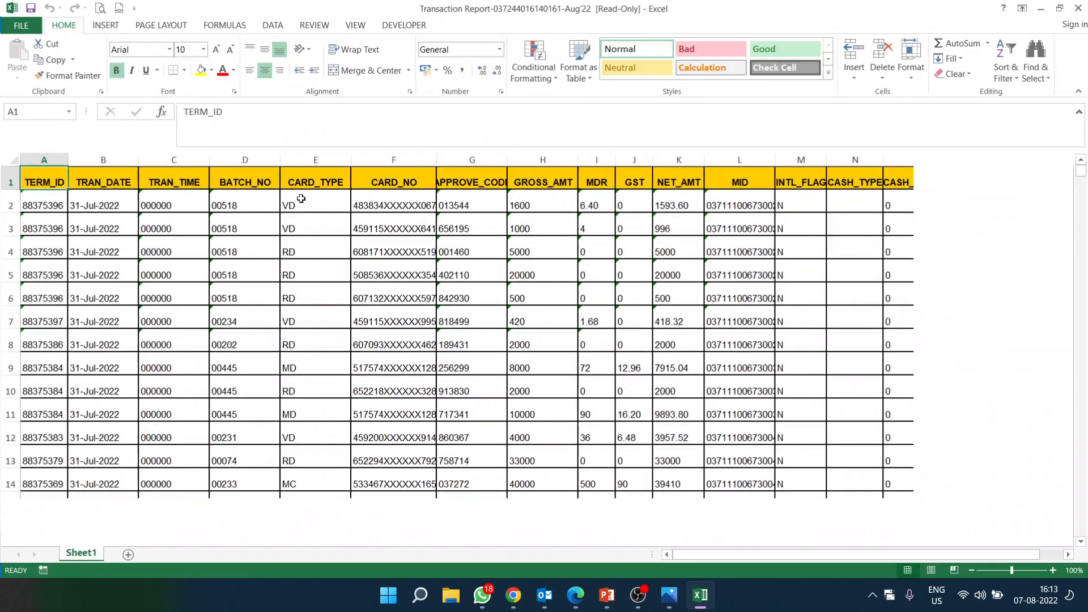
Step: Check the TERM_ID, BATCH_NO, APPROVE_CODE and GROSS_AMT values in the transaction report
left_click_drag(43, 179, 37, 416)
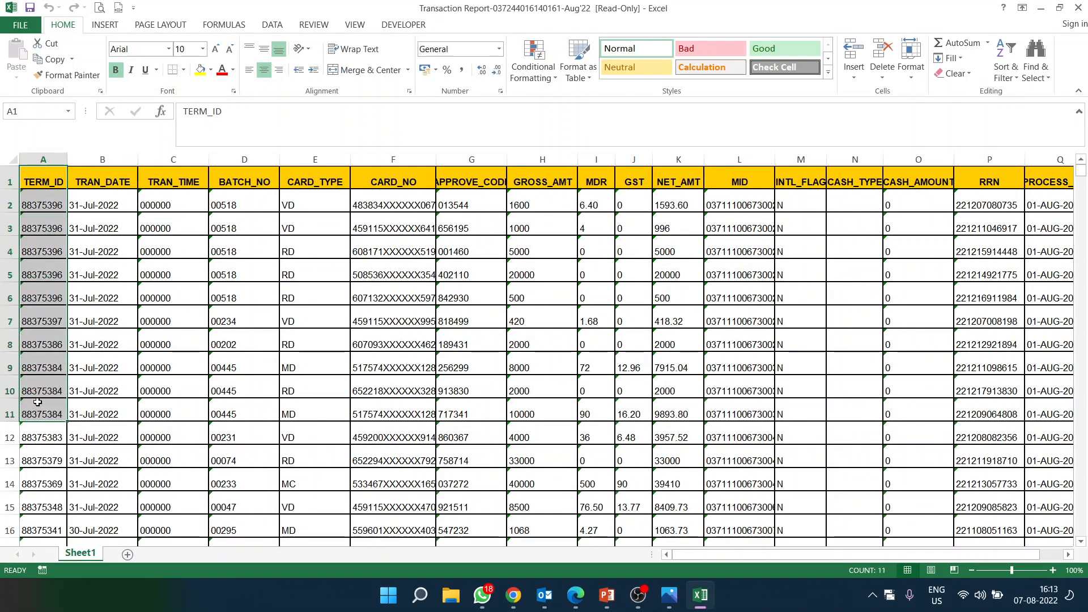
left_click(35, 339)
left_click_drag(37, 244, 39, 436)
left_click_drag(246, 194, 246, 462)
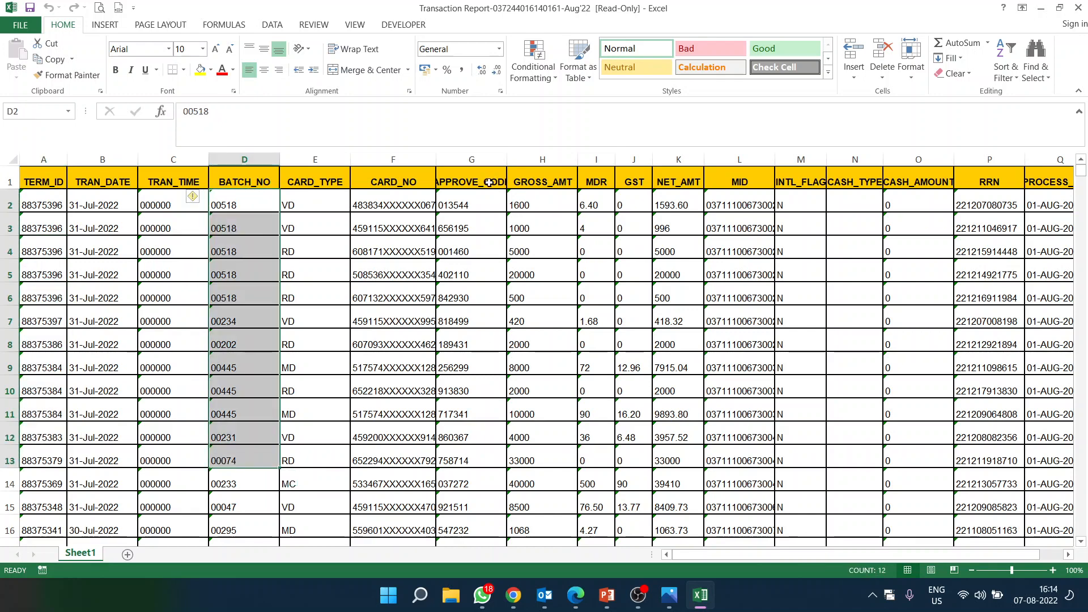
left_click_drag(489, 183, 513, 453)
left_click_drag(543, 182, 535, 406)
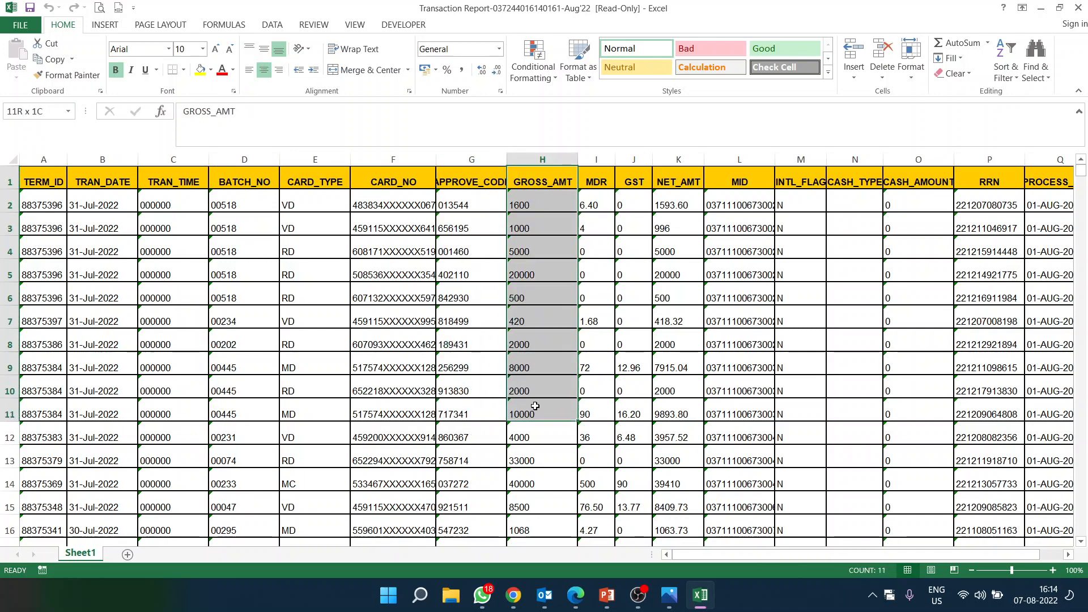
left_click_drag(467, 182, 476, 463)
left_click_drag(539, 182, 573, 443)
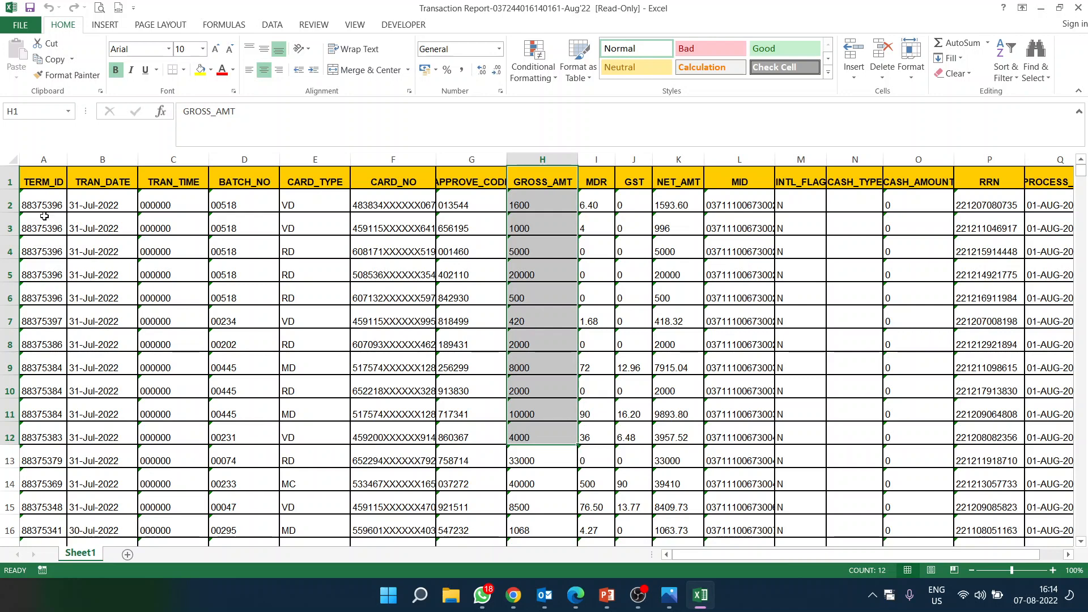
left_click_drag(37, 199, 42, 293)
left_click_drag(229, 205, 238, 298)
left_click_drag(42, 199, 45, 315)
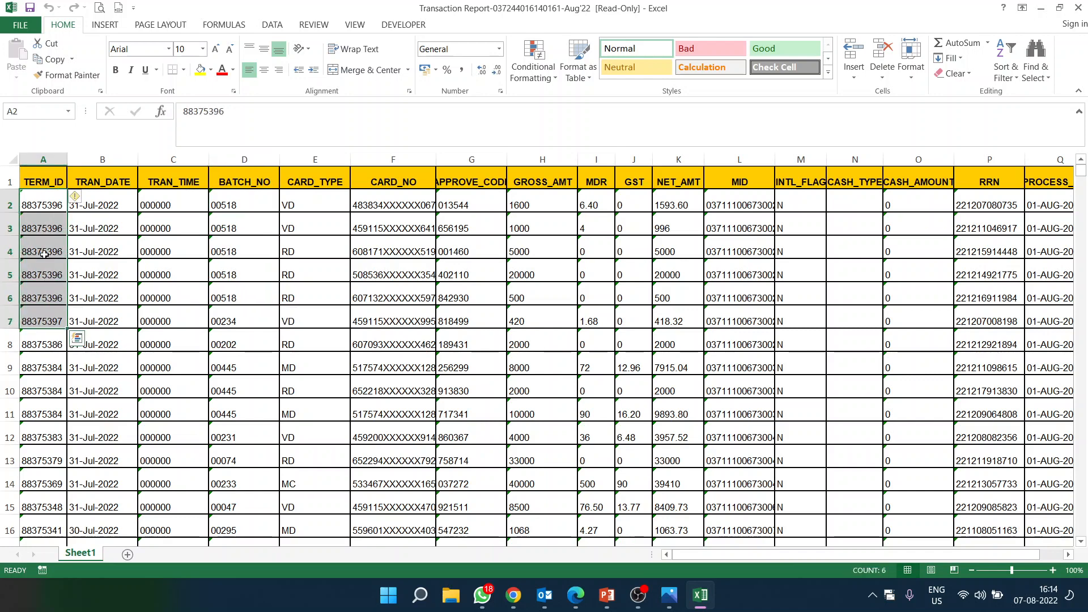
left_click(40, 206)
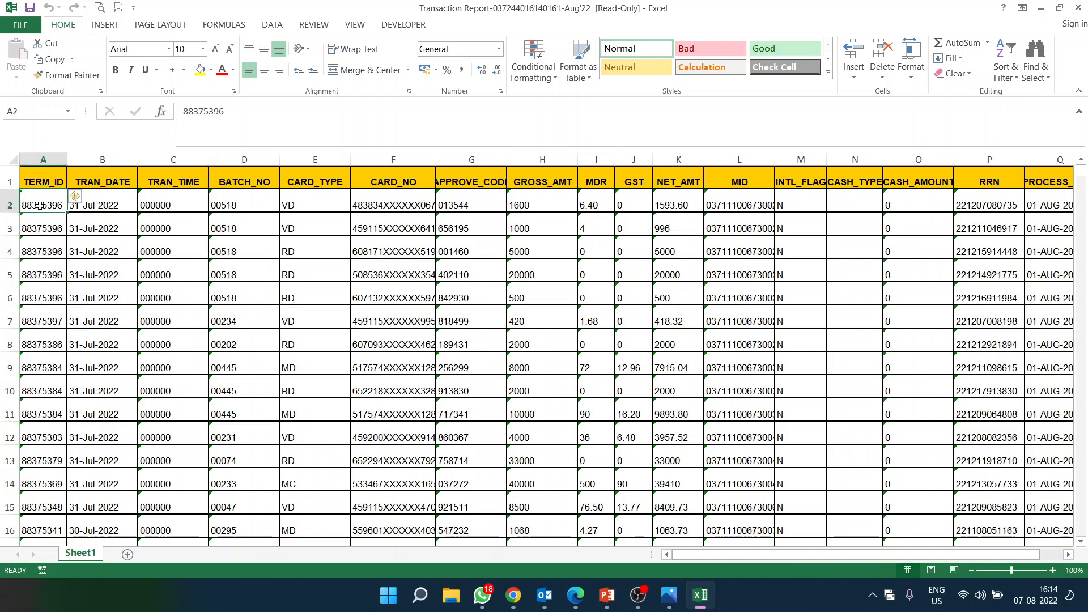
Step: Glance at the deposit form, scroll the report once more, then close Excel
left_click(576, 597)
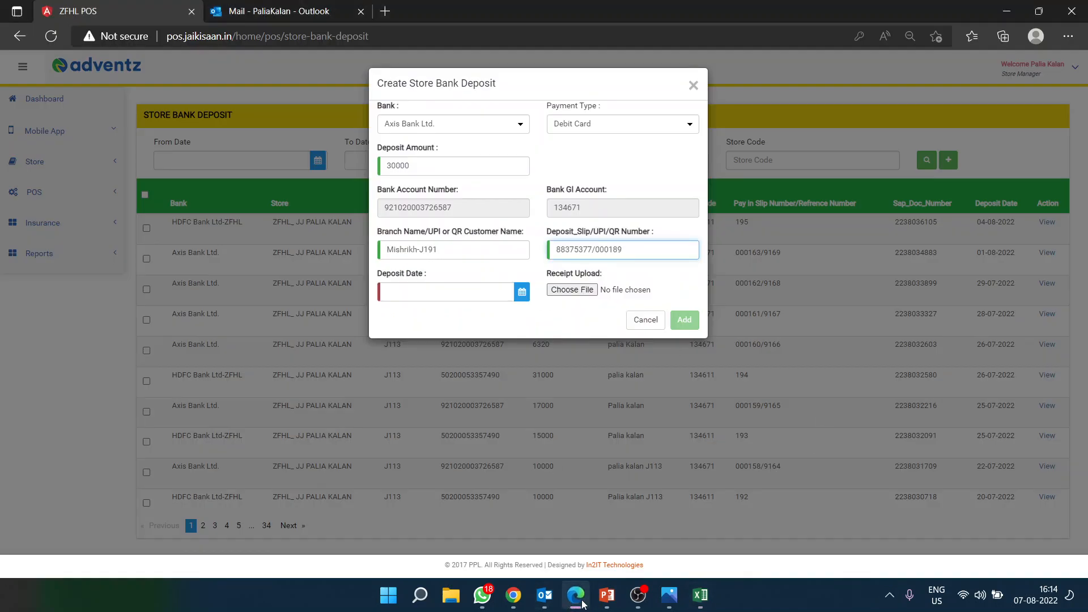
left_click(576, 597)
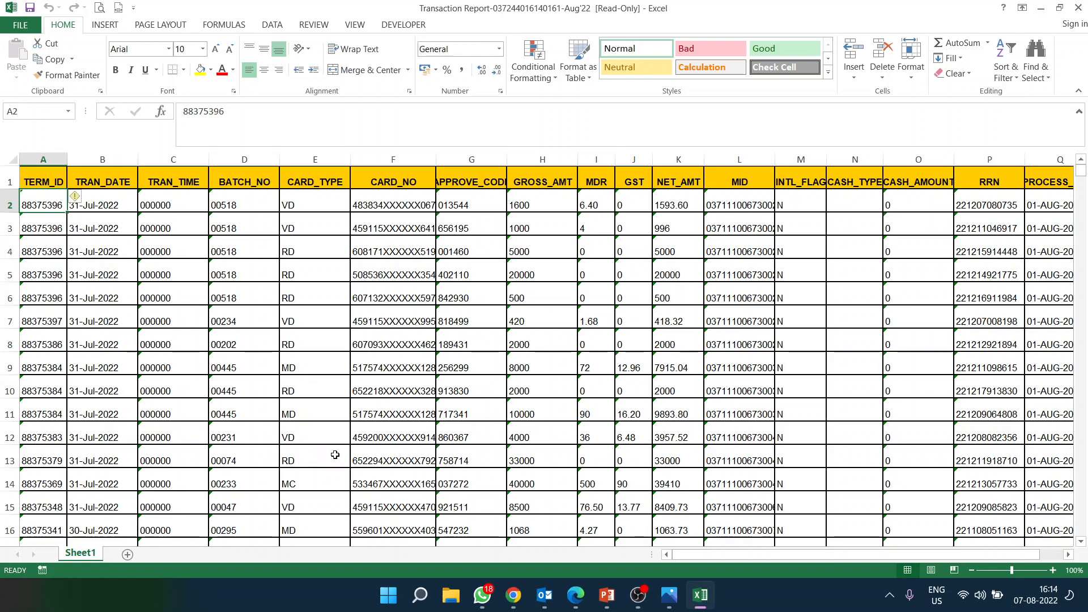
scroll(334, 453, "down", 3)
scroll(368, 449, "down", 3)
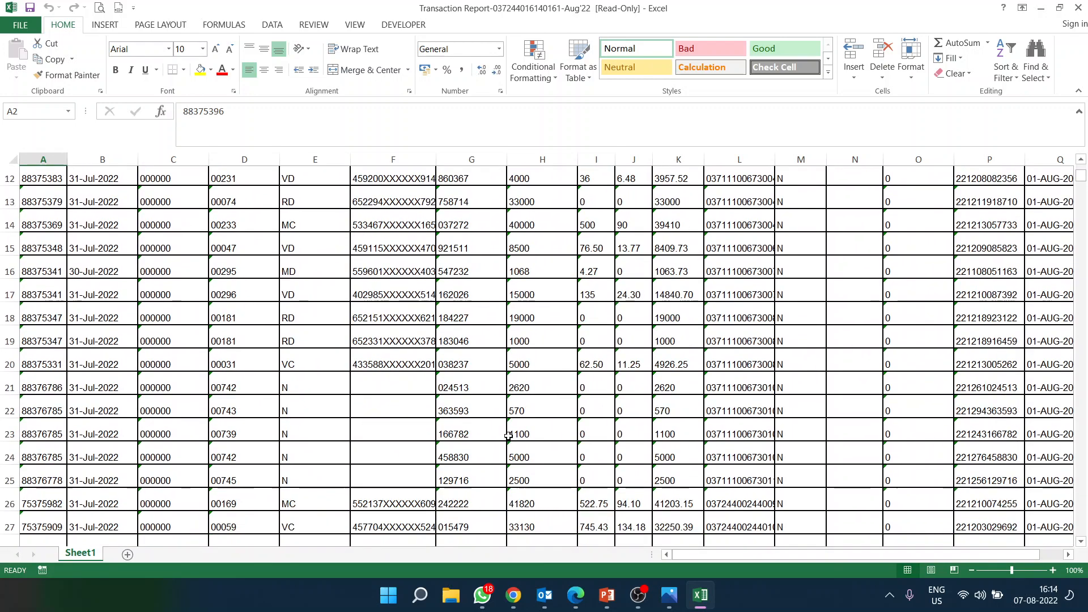
scroll(493, 431, "up", 6)
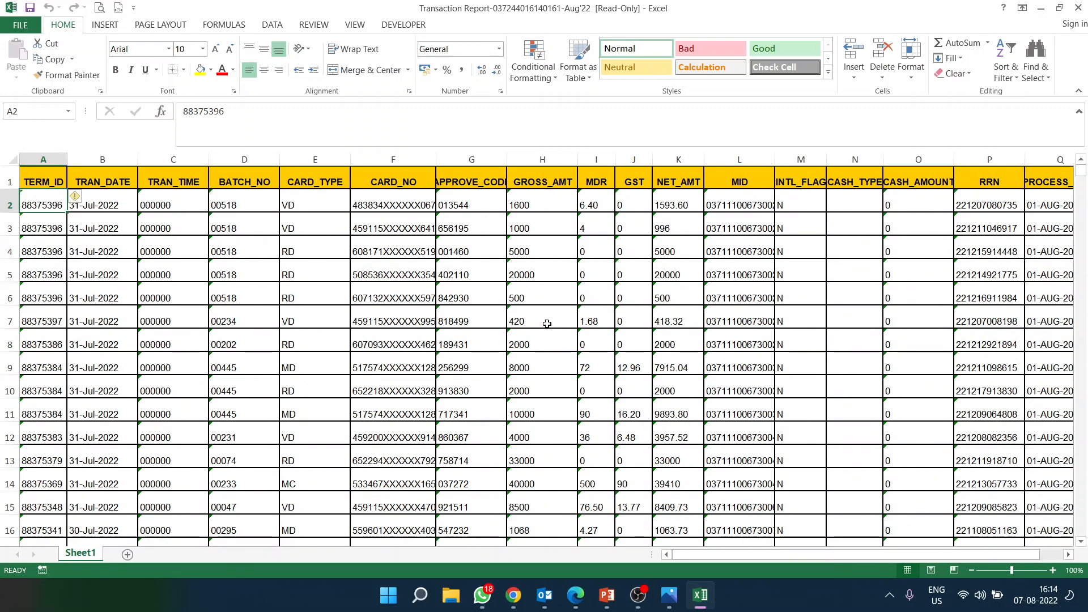
left_click(1078, 8)
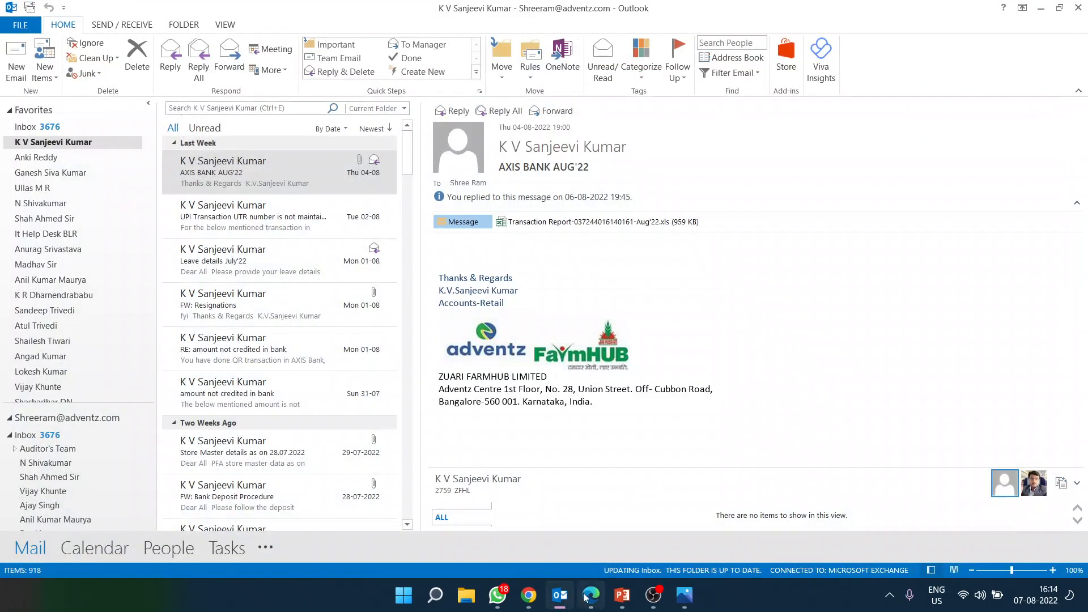
Step: Date the deposit 08/07/2022, attach SWIPE.jpg, submit confirming 30000, and close the form
left_click(585, 597)
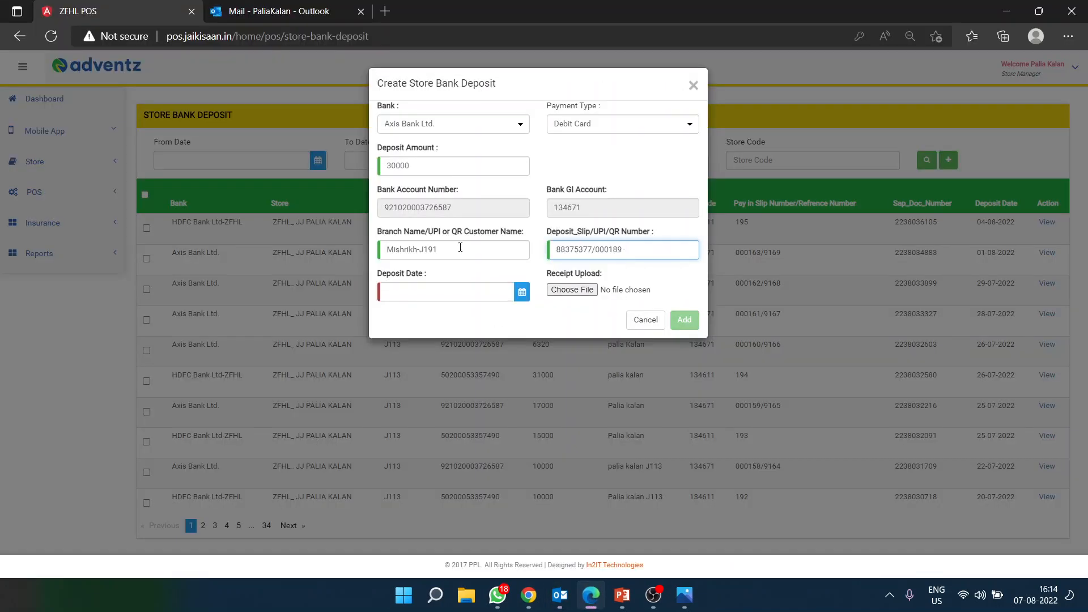
left_click(521, 292)
left_click(390, 372)
left_click(622, 292)
double_click(420, 142)
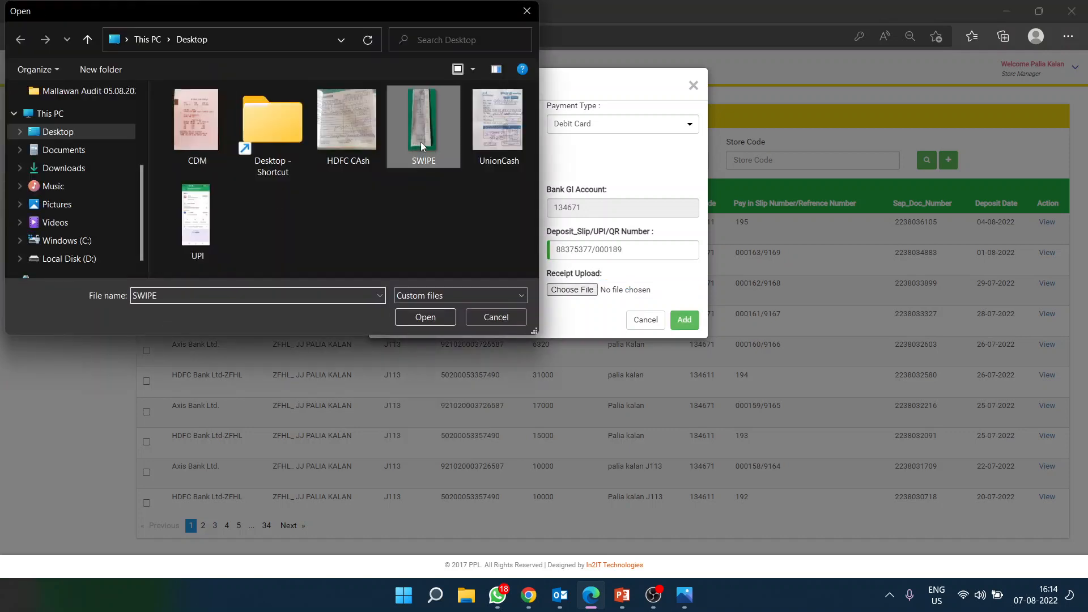
left_click(684, 320)
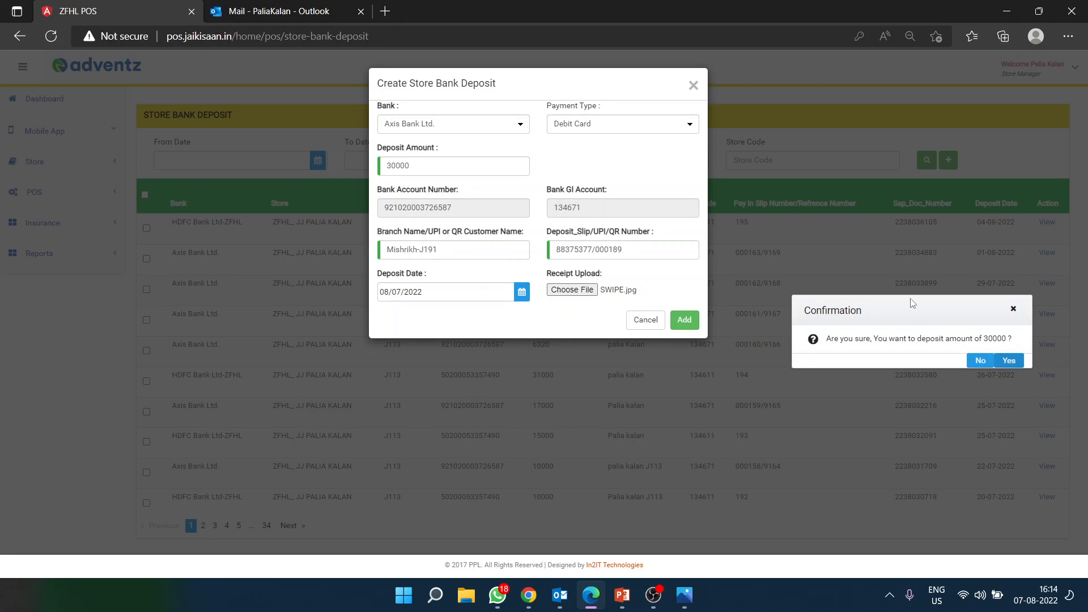
left_click(980, 361)
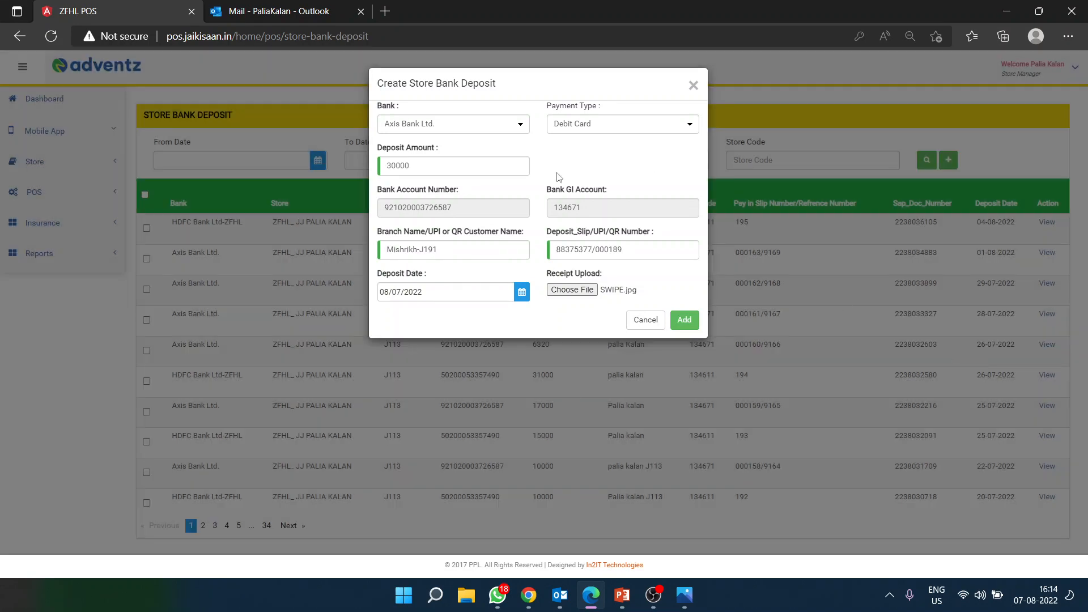
left_click(650, 321)
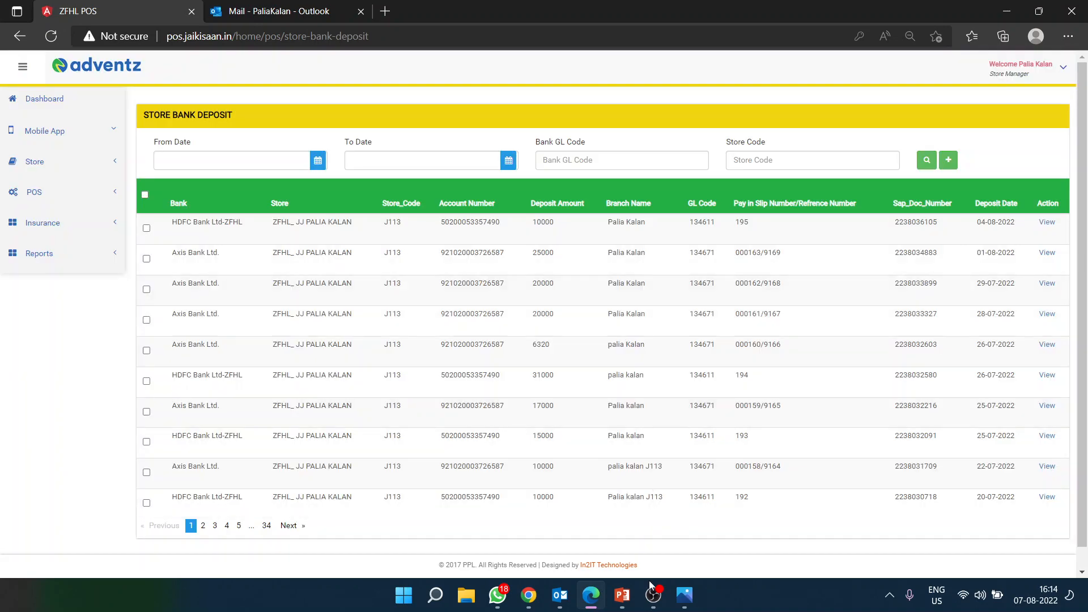
Step: Advance the training slideshow to the Net Banking Deposit slide
mouse_move(622, 596)
left_click(697, 524)
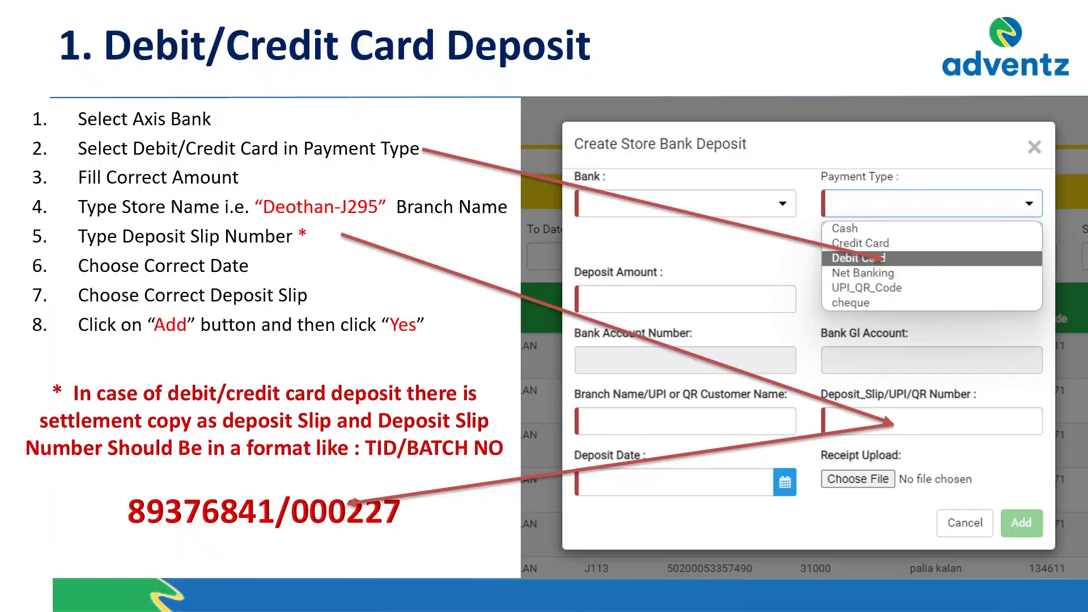
left_click(305, 356)
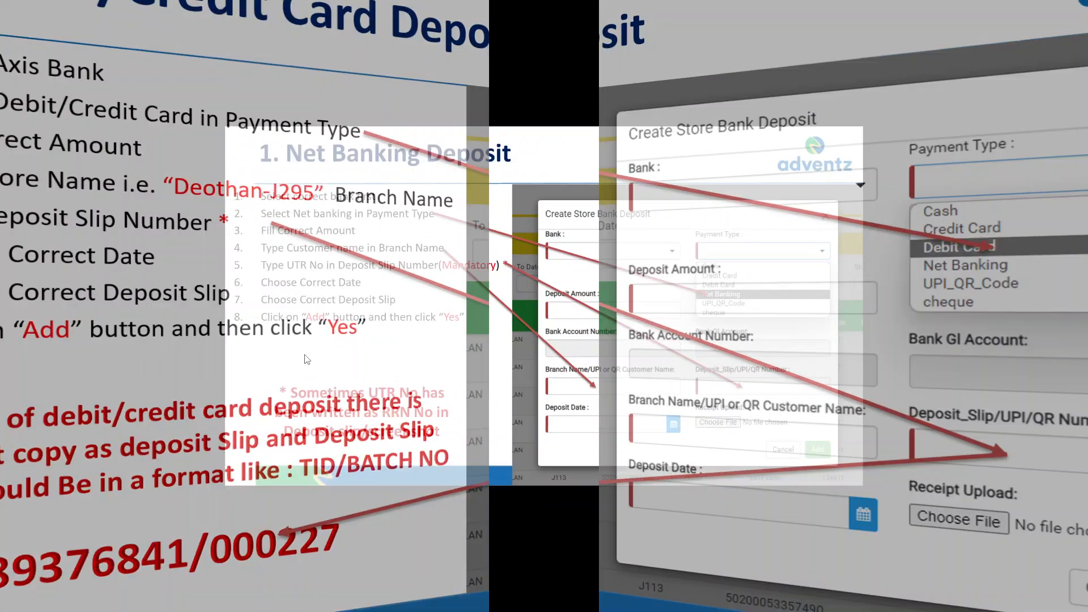
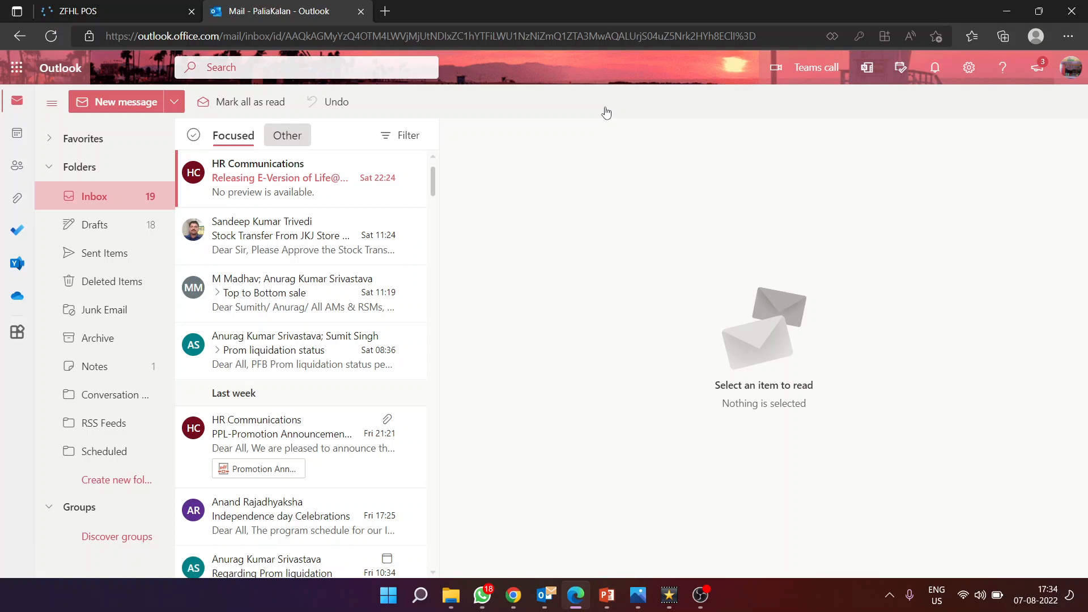
Step: Switch from the Outlook inbox back to the ZFHL POS portal tab
left_click(145, 12)
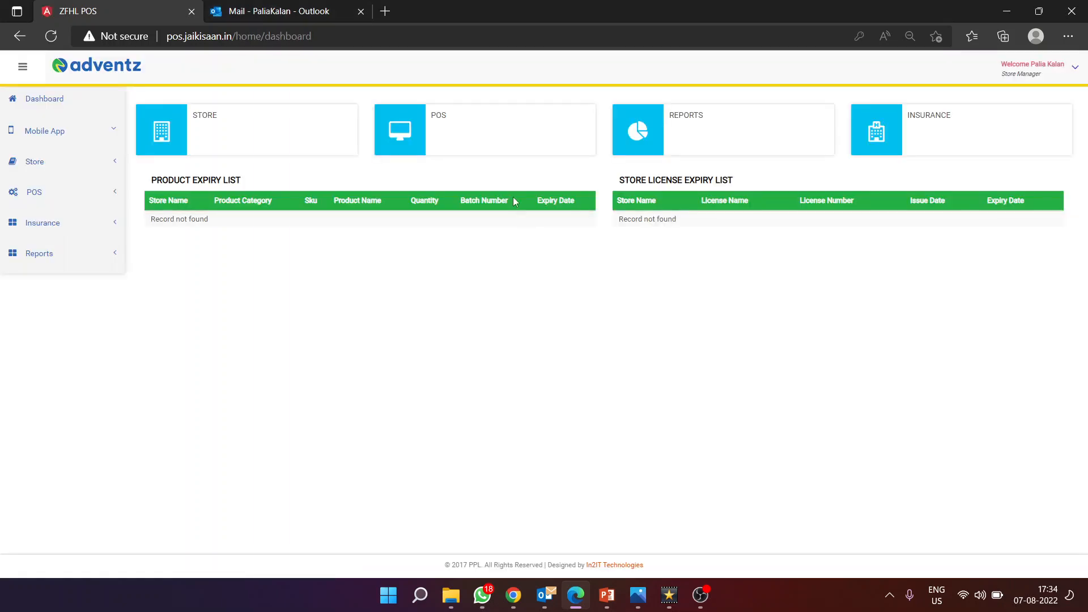
Step: Start a new entry on the POS Store Bank Deposit page and open the Bank list
left_click(521, 140)
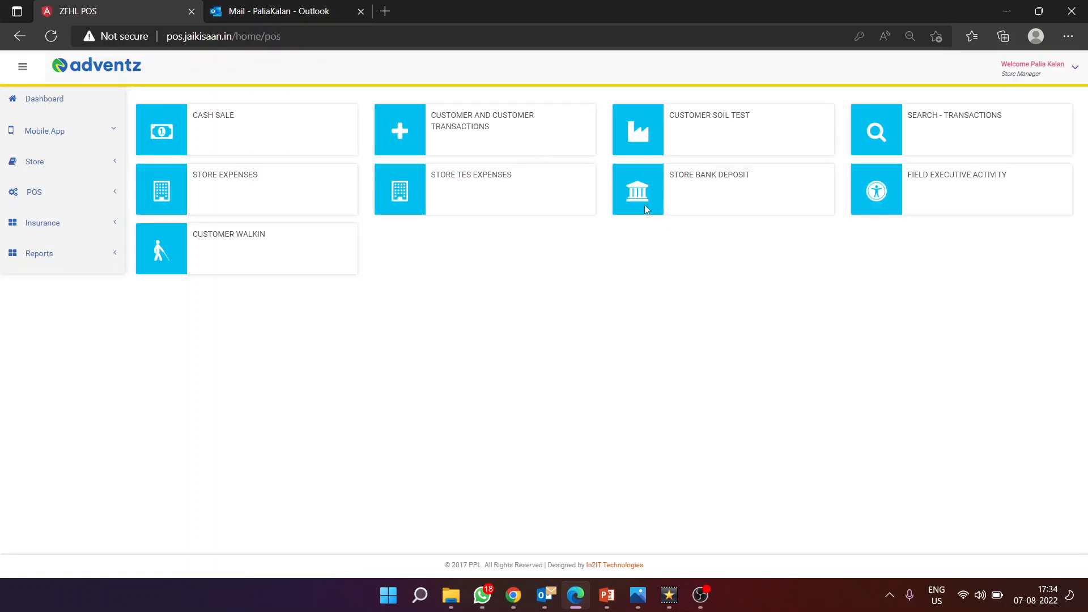
left_click(763, 195)
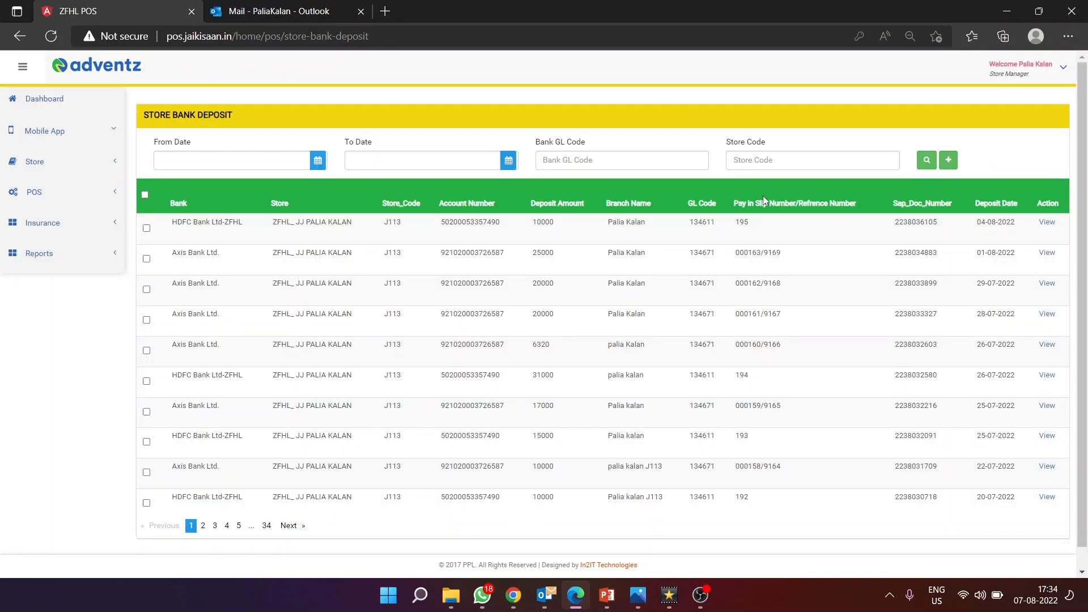
left_click(949, 160)
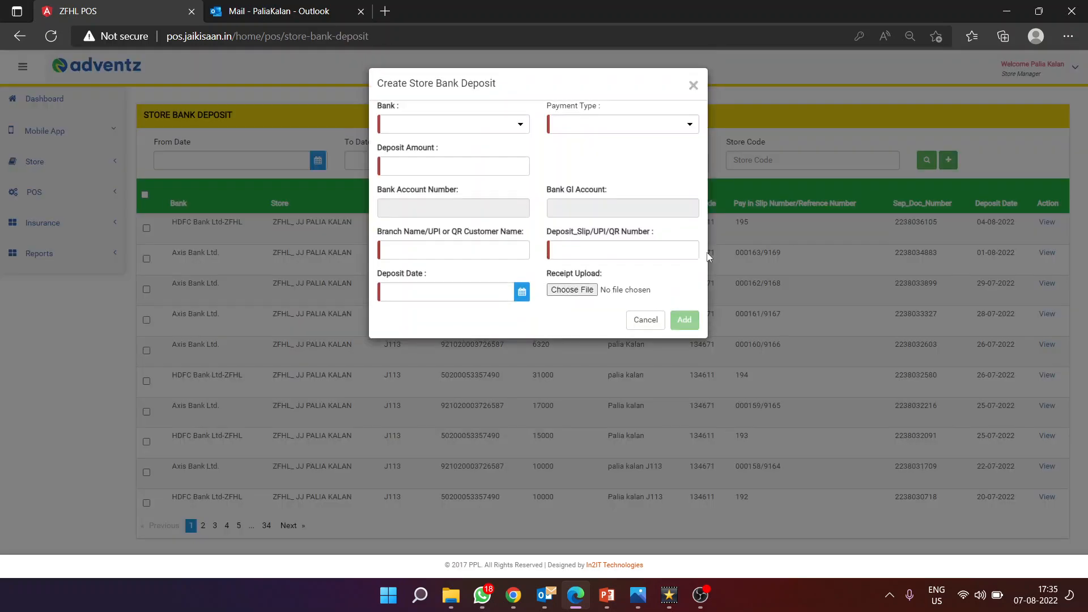
left_click(508, 129)
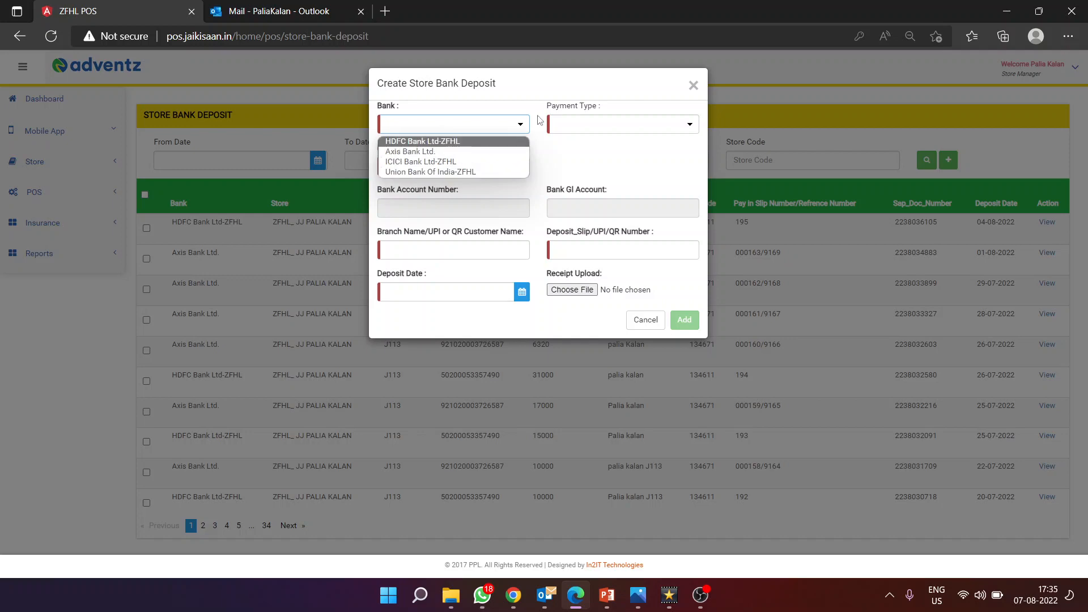
Step: Choose HDFC Bank Ltd-ZFHL and UPI_QR_Code, then enter the 50000 amount from the receipt
left_click(440, 142)
left_click(640, 129)
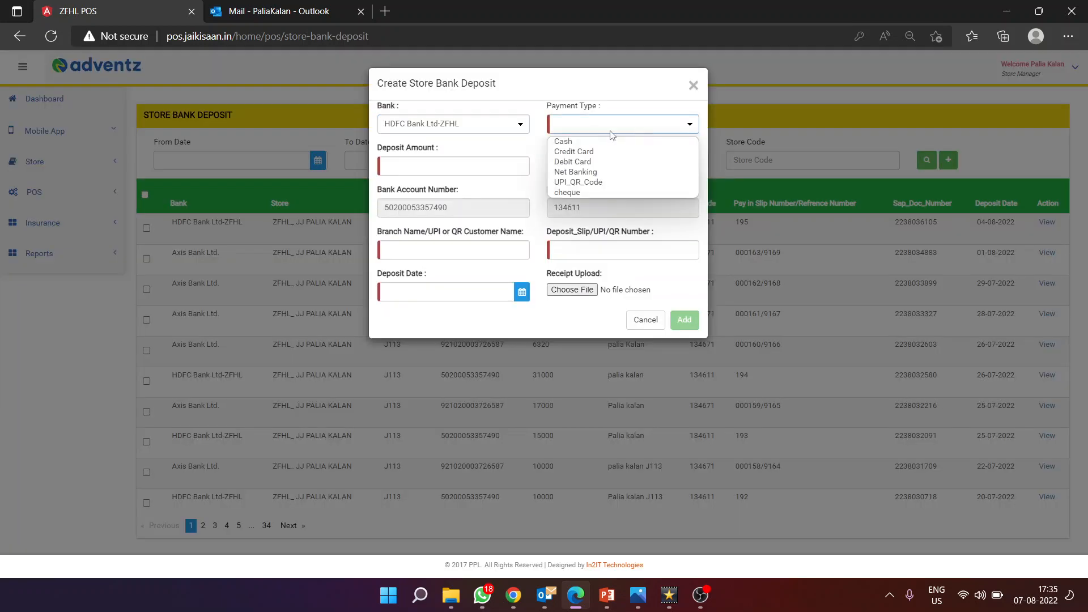
left_click(590, 182)
left_click(411, 162)
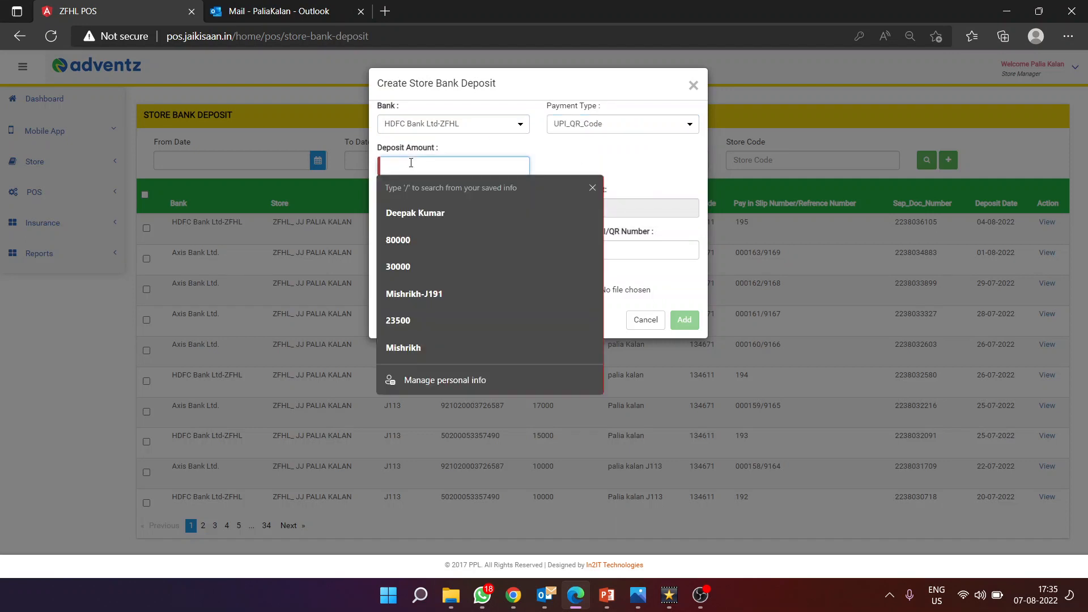
left_click(636, 597)
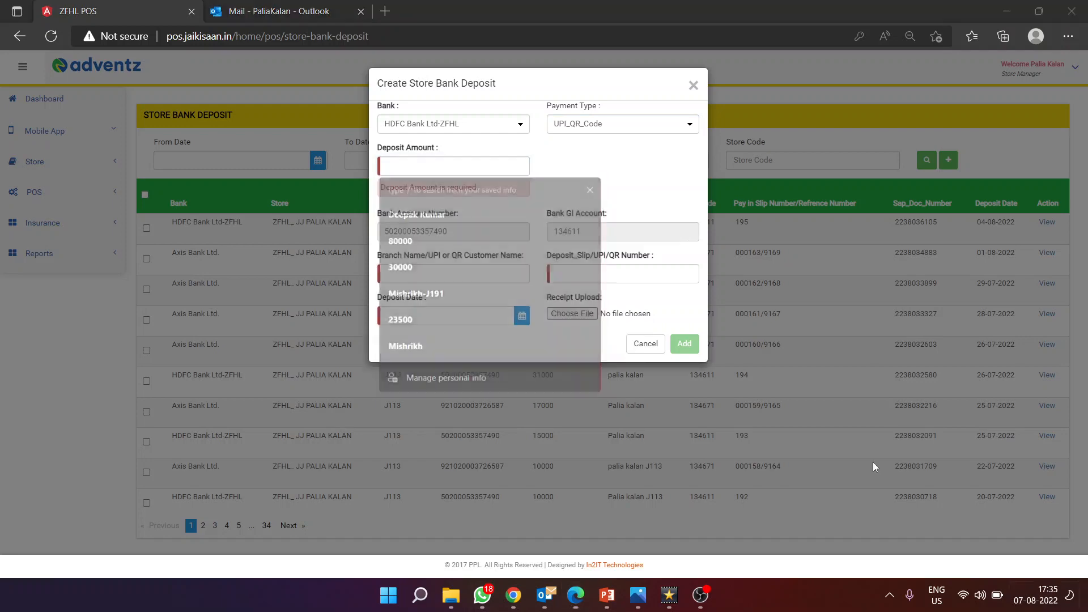
left_click(188, 96)
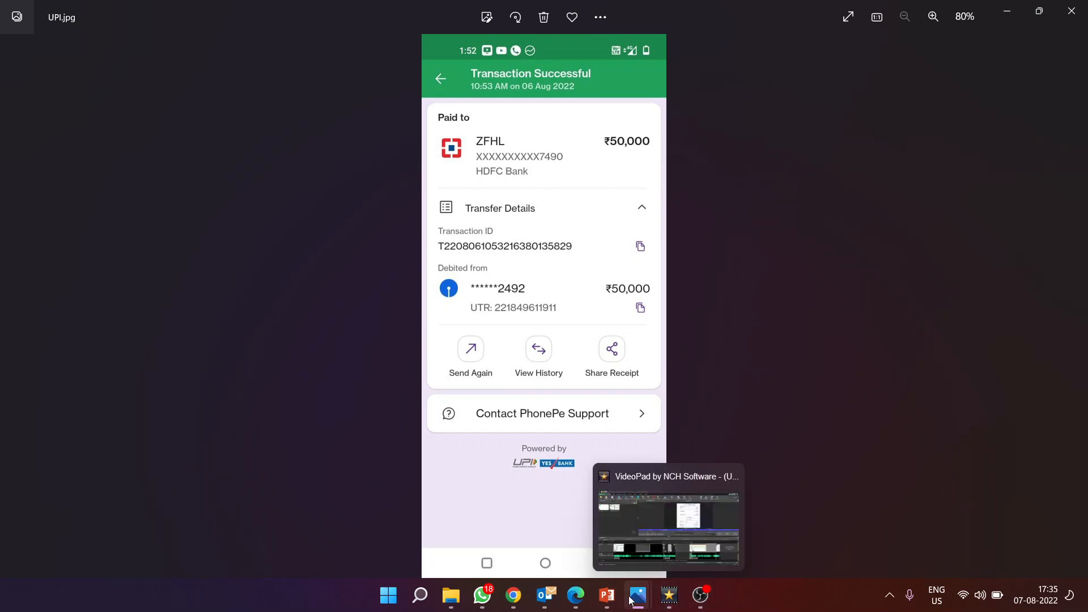
left_click(576, 595)
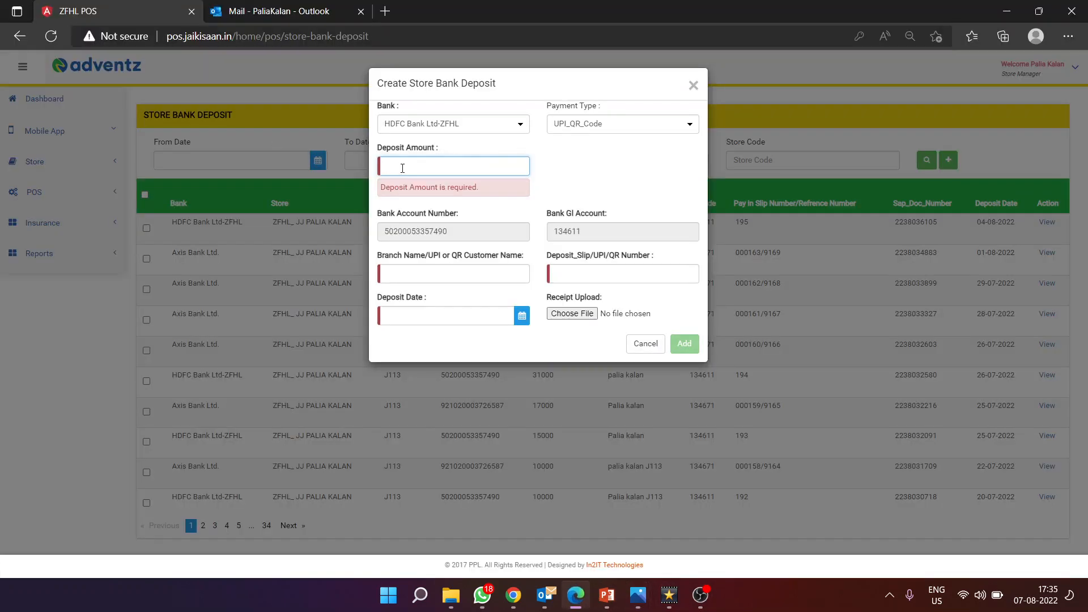
type("50000")
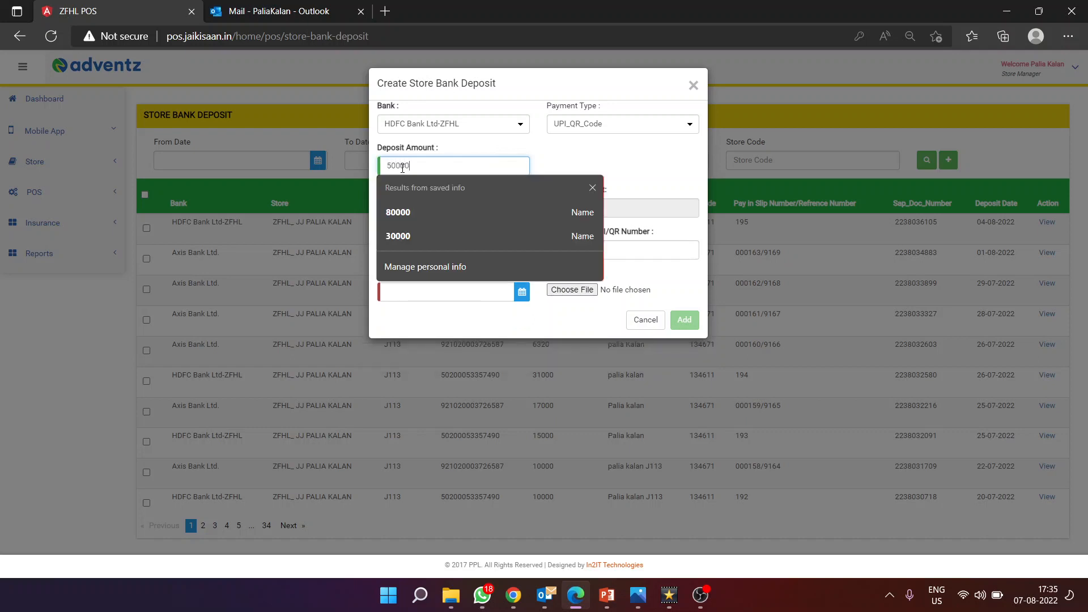
left_click(646, 178)
Step: Enter the customer's name in Branch Name and move to the slip/UPI number field
left_click(407, 250)
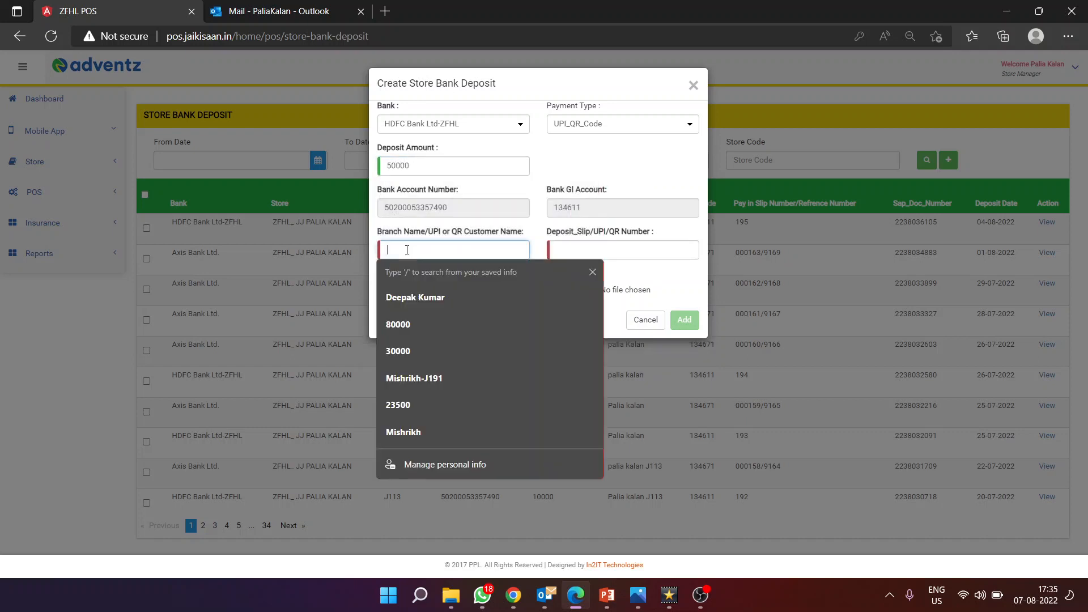
type("Trilok")
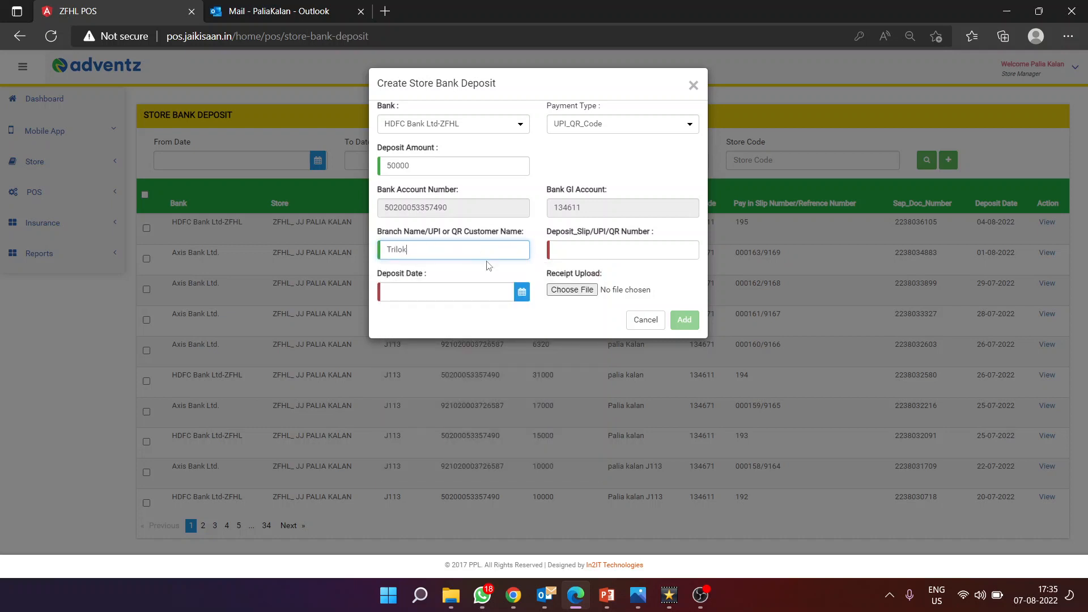
left_click(589, 249)
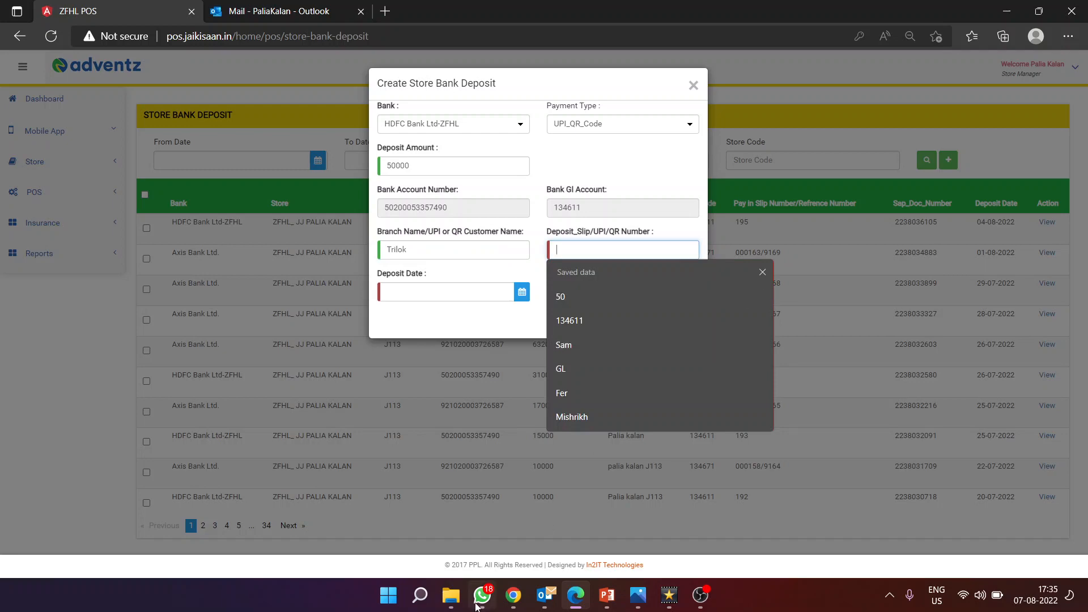
left_click(422, 599)
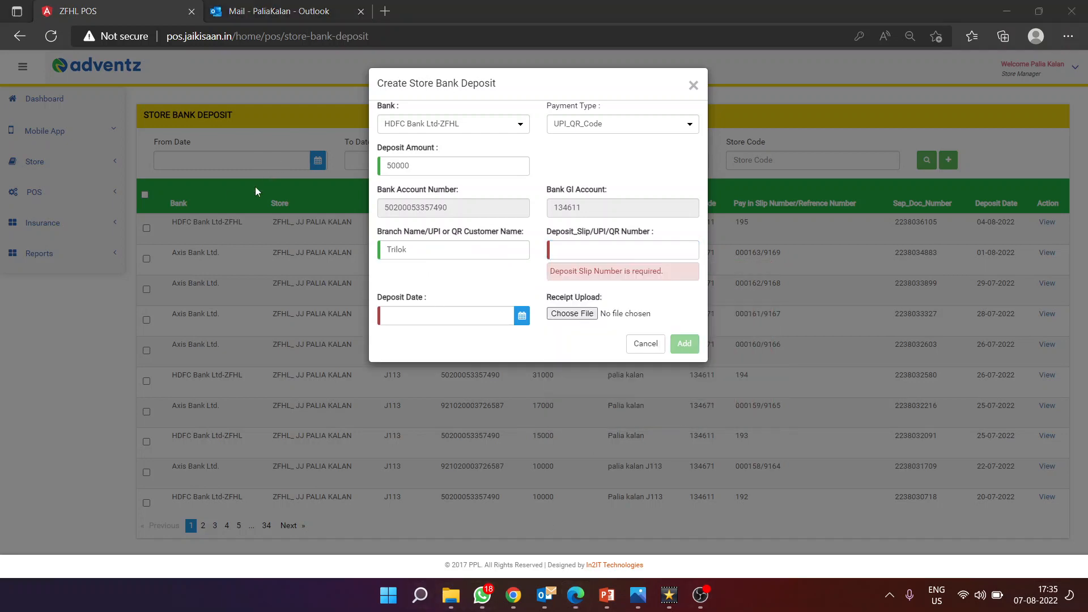
left_click(1087, 601)
double_click(189, 83)
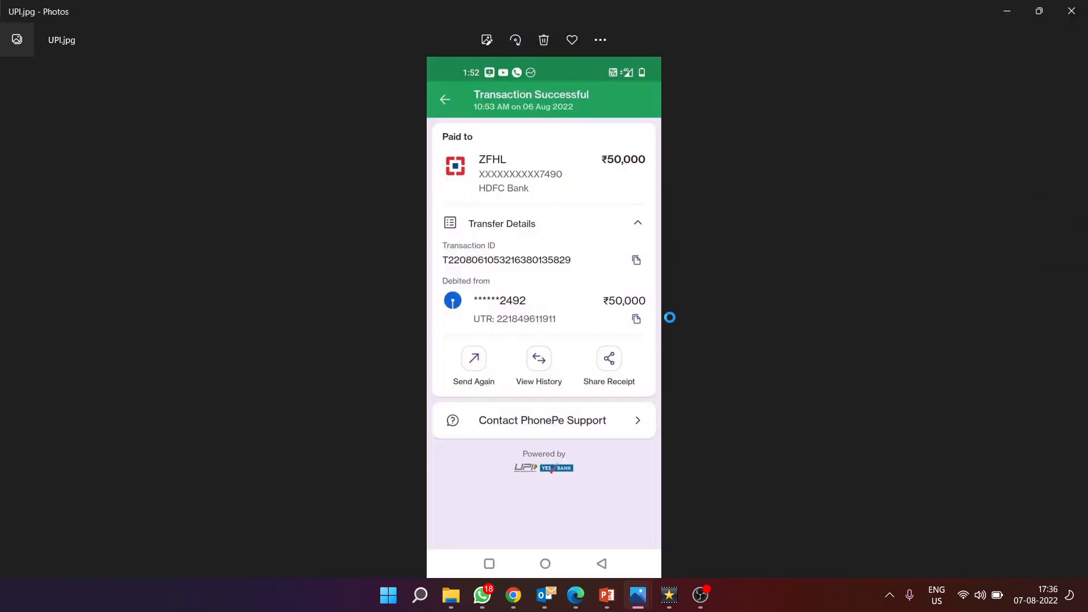
scroll(609, 312, "up", 2)
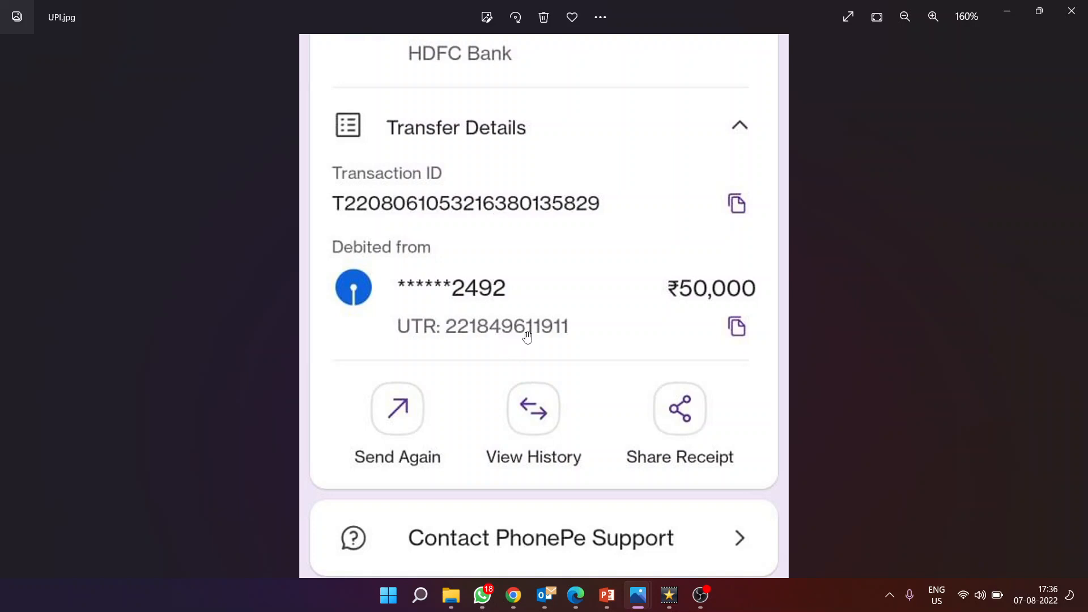
left_click(575, 602)
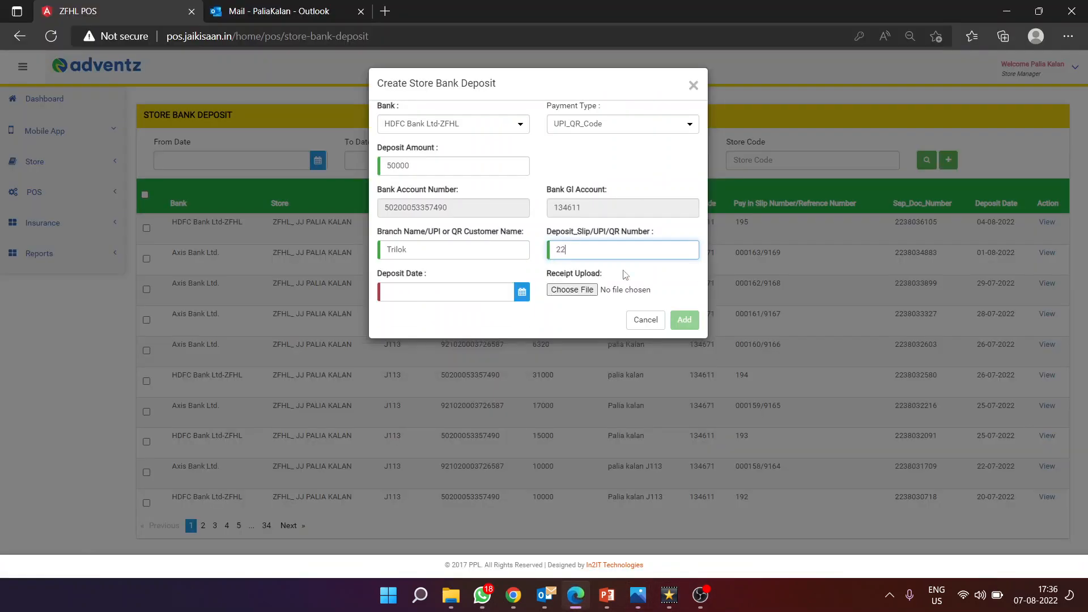
Step: Recheck the UTR against the receipt and open the deposit date calendar
key("alt+Tab")
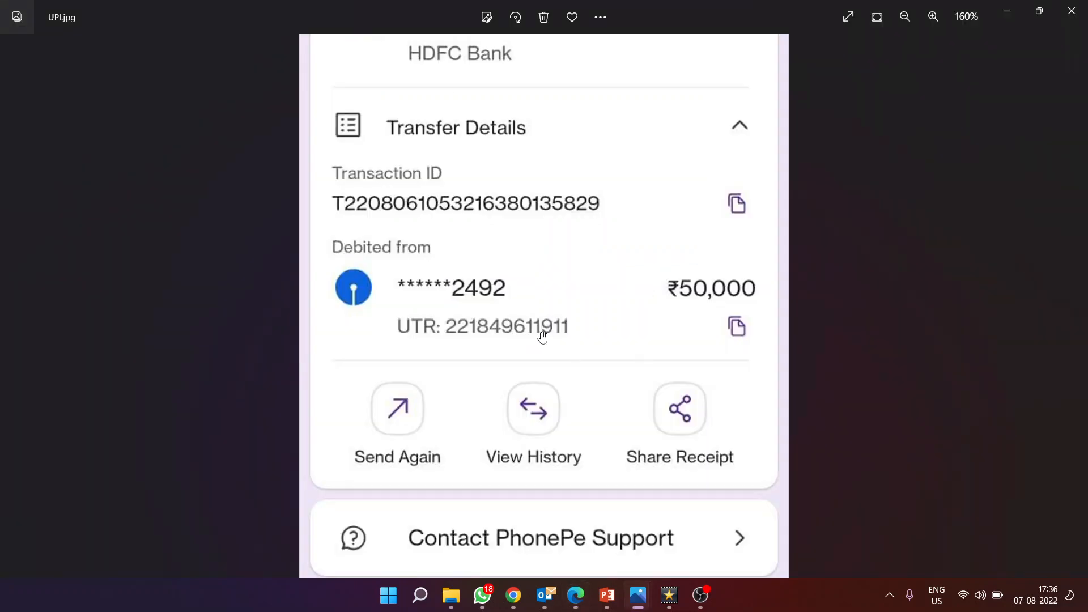
key("alt+Tab")
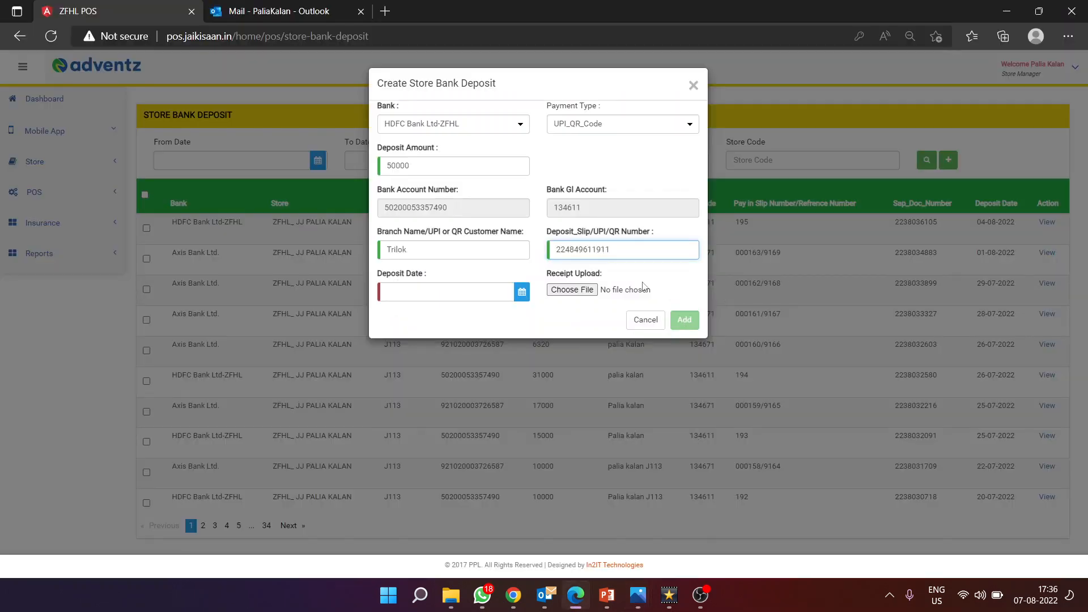
left_click(532, 304)
left_click(522, 303)
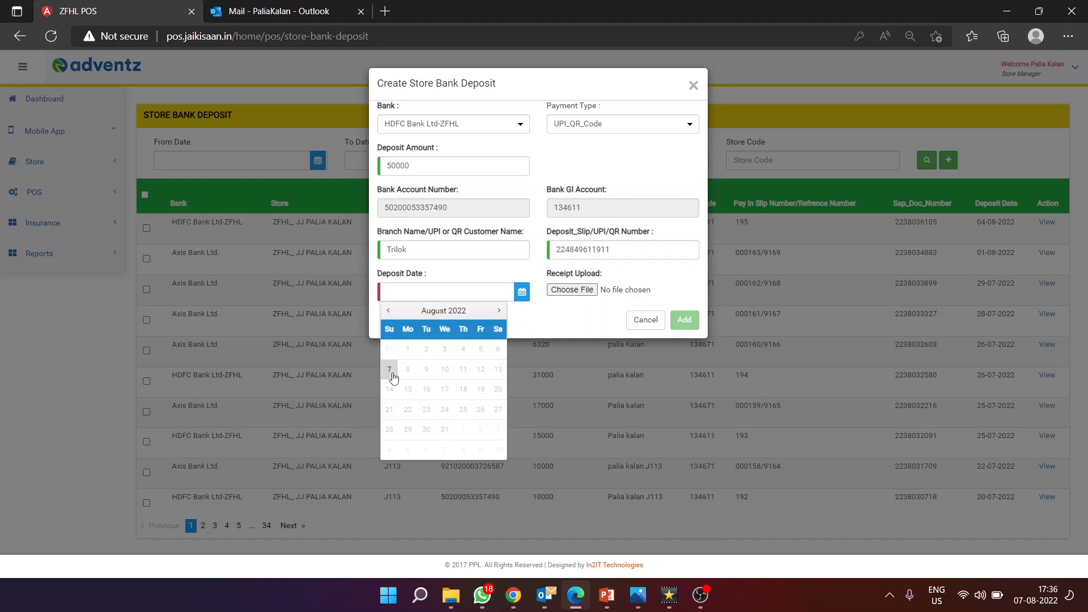
Step: Date the deposit 08/07/2022, attach UPI.jpg from the Desktop, and submit the entry
left_click(390, 373)
left_click(643, 290)
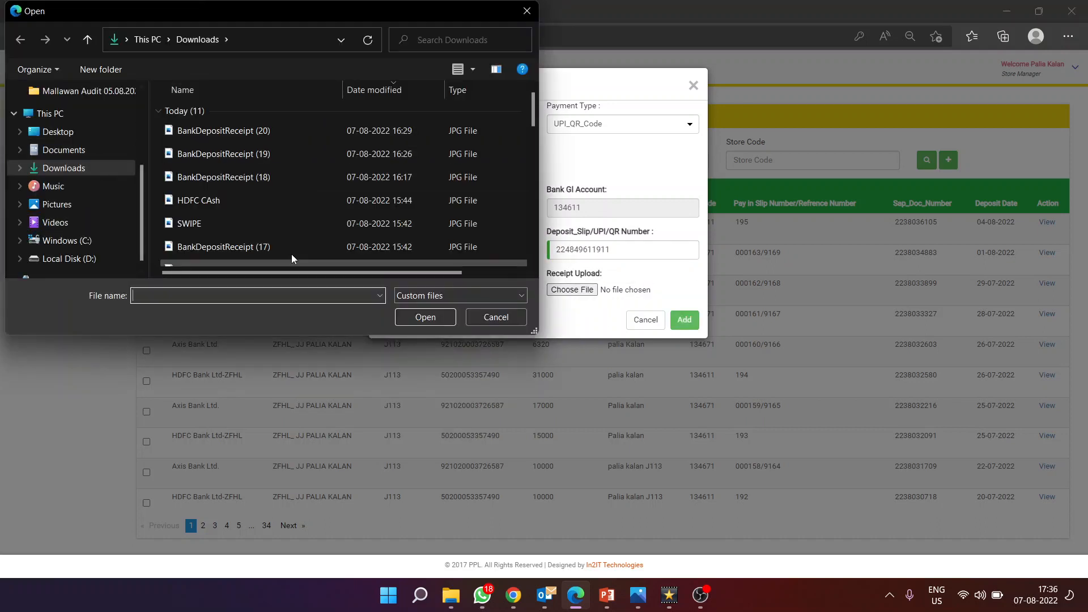
left_click_drag(506, 315, 202, 182)
left_click(60, 134)
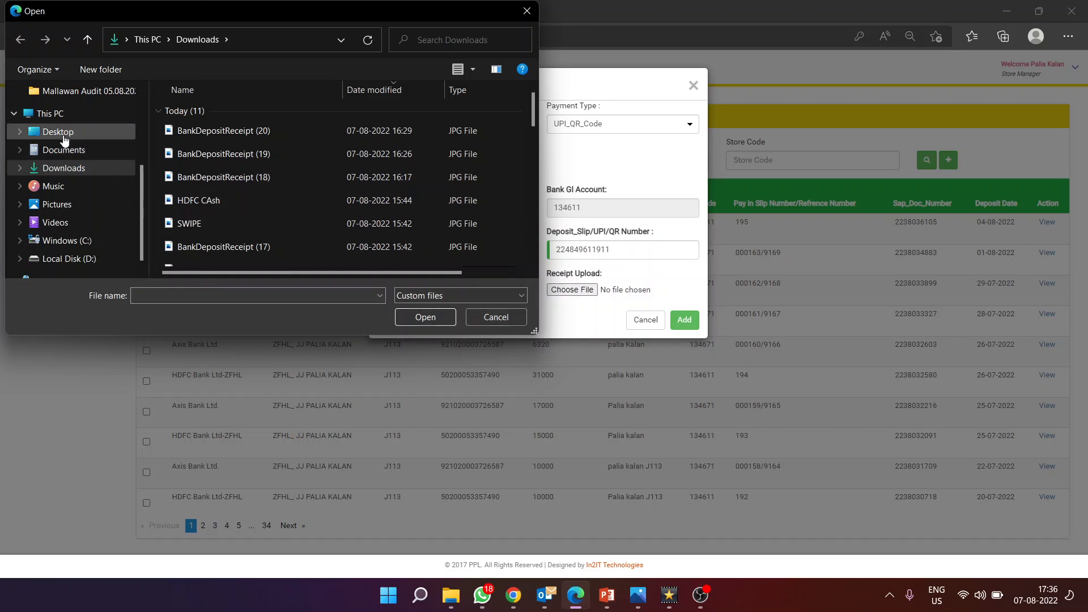
left_click(197, 218)
left_click(436, 317)
left_click(684, 319)
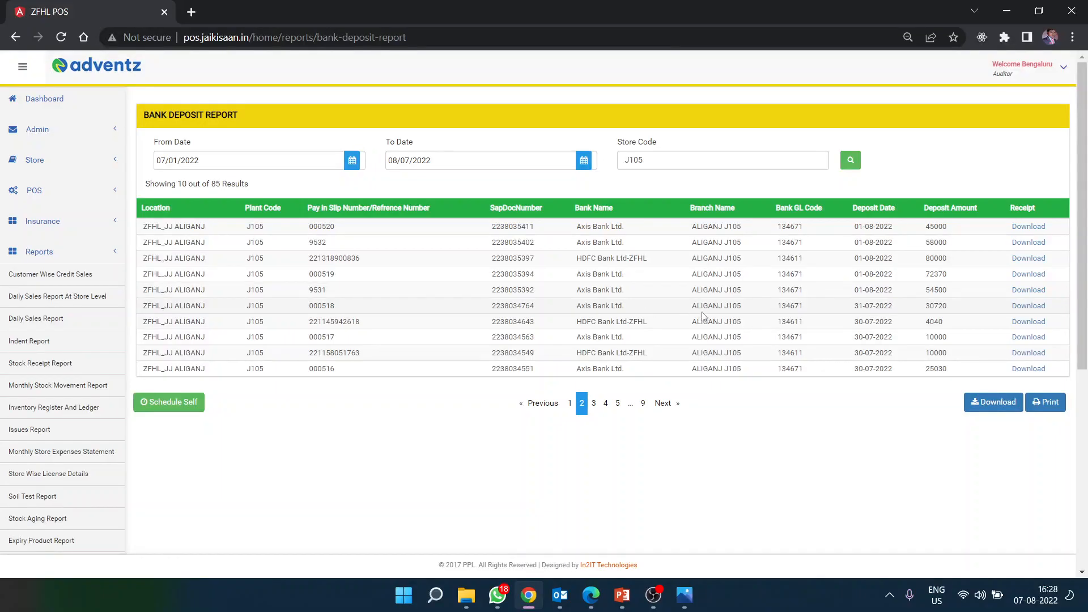
Step: Highlight the 000518 deposit row in the Bank Deposit Report
mouse_move(142, 309)
left_mouse_down()
mouse_move(1064, 312)
mouse_move(141, 309)
left_mouse_up()
left_click(1065, 311)
mouse_move(684, 595)
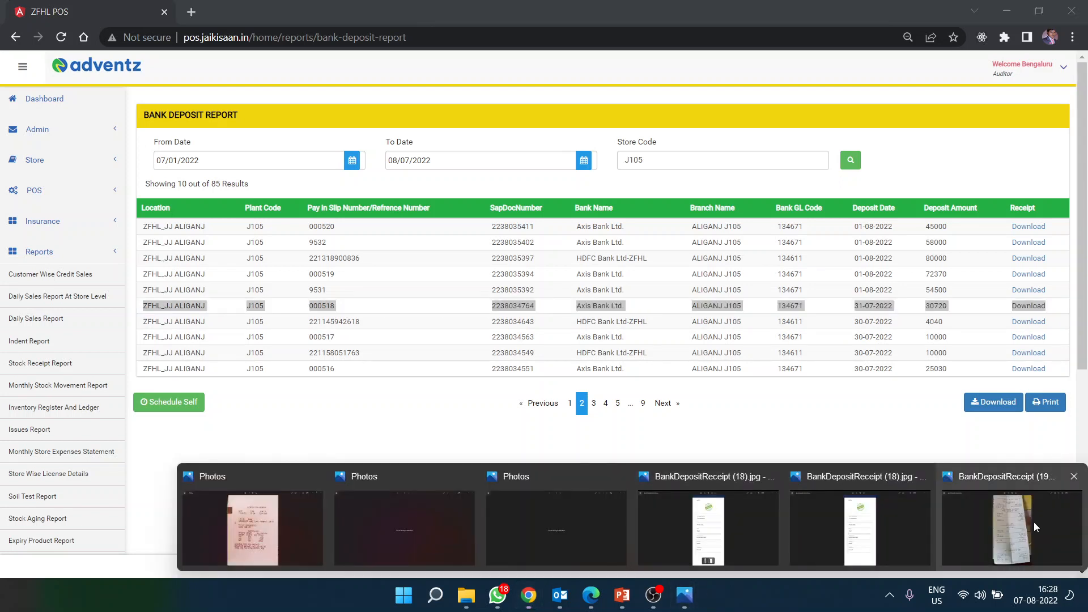
left_click(645, 338)
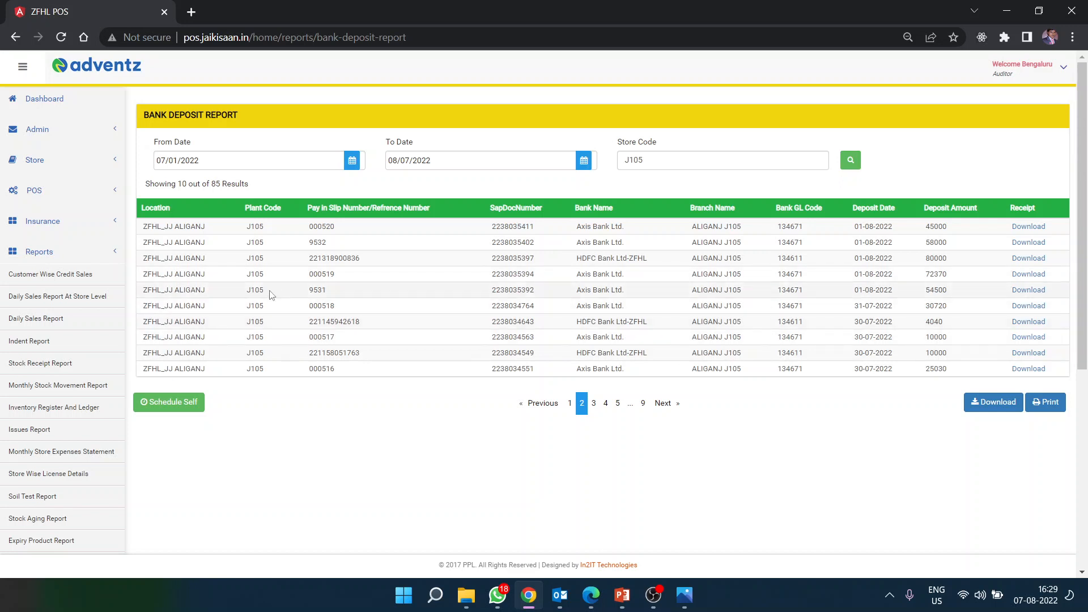
Step: Download and open the receipt for the deposit with reference 9531
left_click_drag(338, 292, 287, 292)
left_click(344, 292)
left_click(1029, 289)
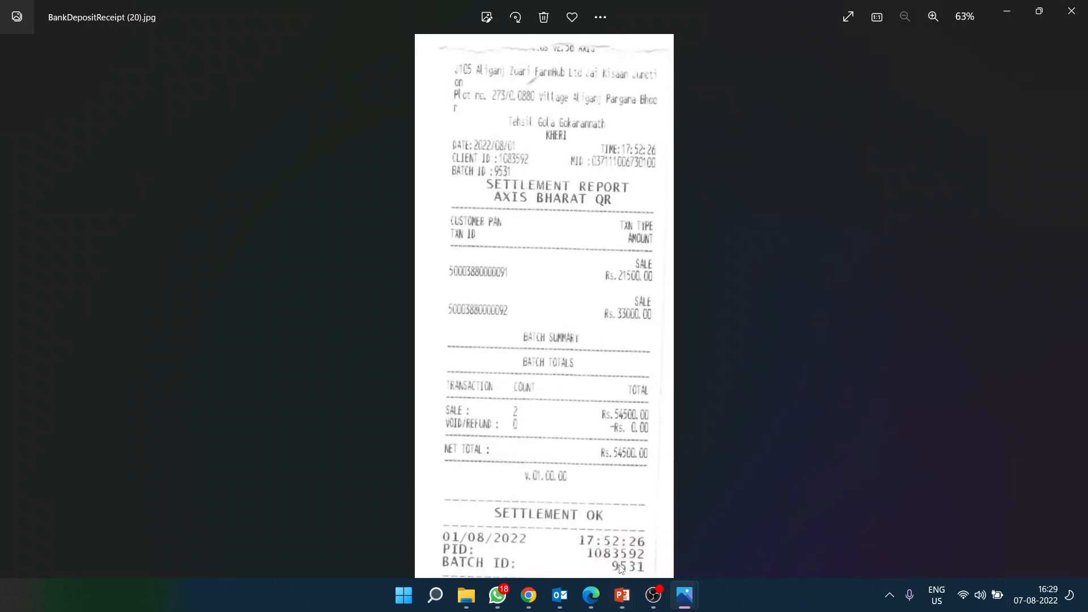
left_click(561, 602)
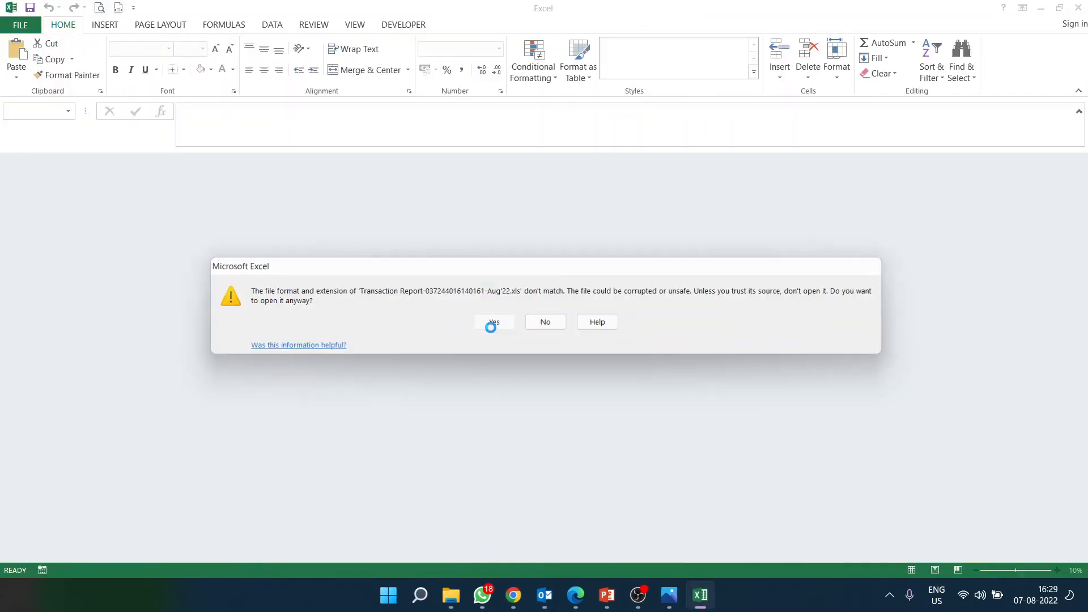
left_click(491, 327)
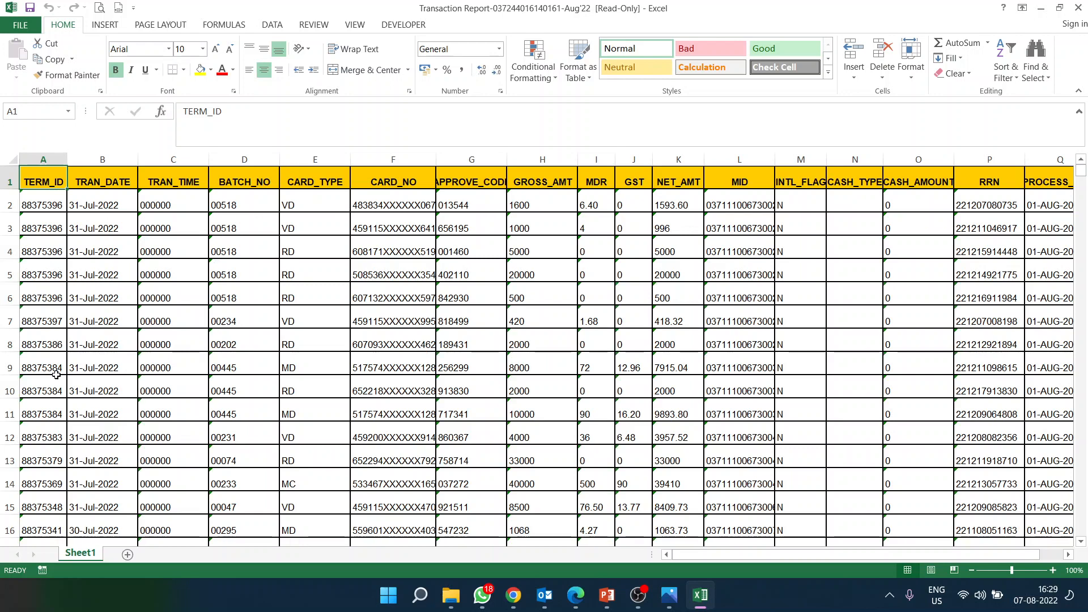
left_click(1078, 7)
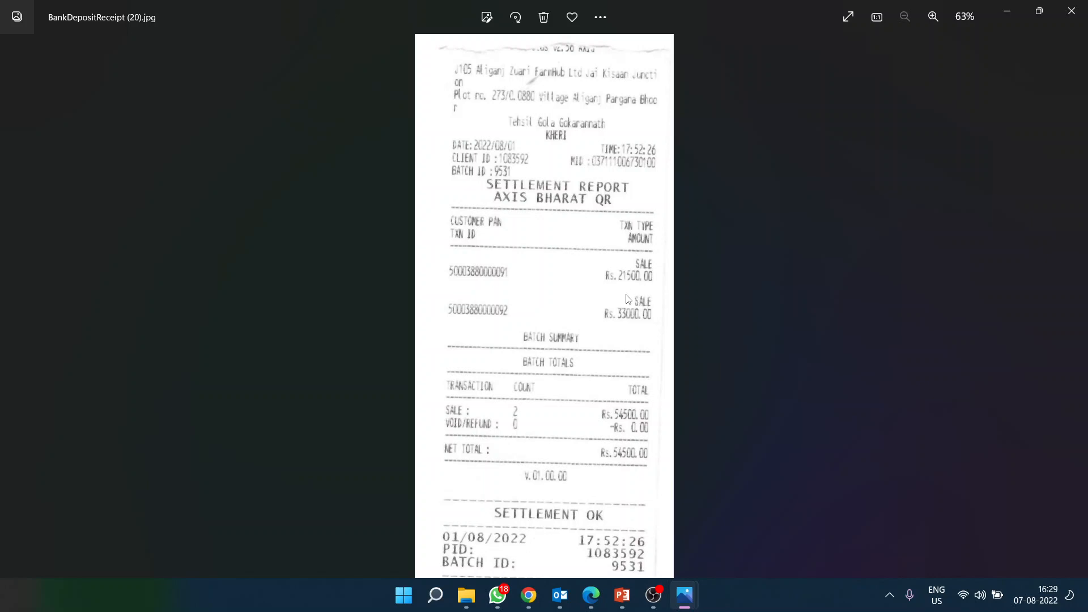
scroll(628, 300, "up", 2)
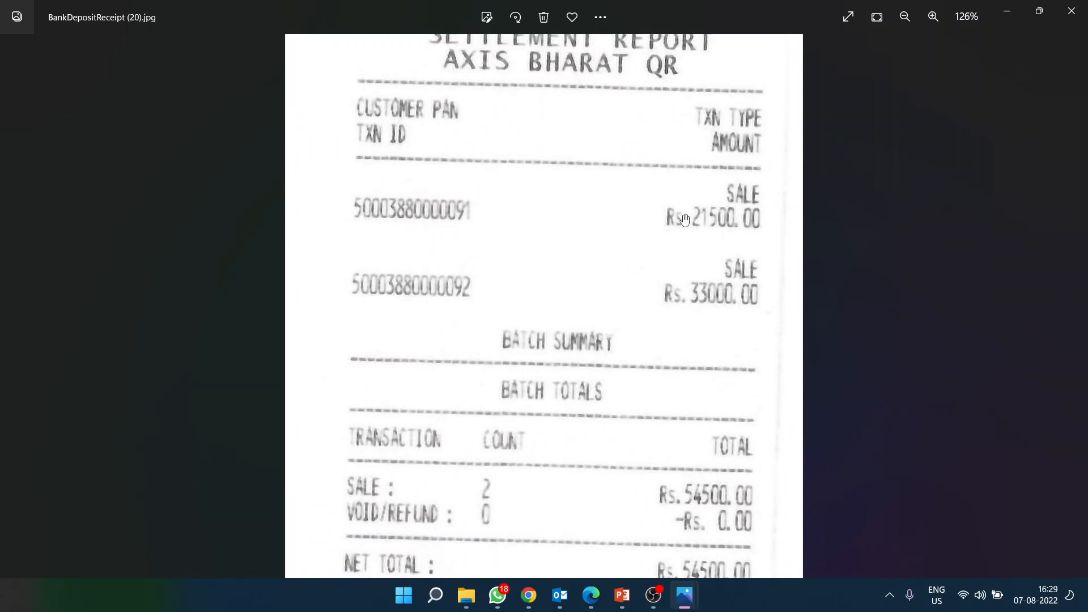
scroll(507, 205, "up", 3)
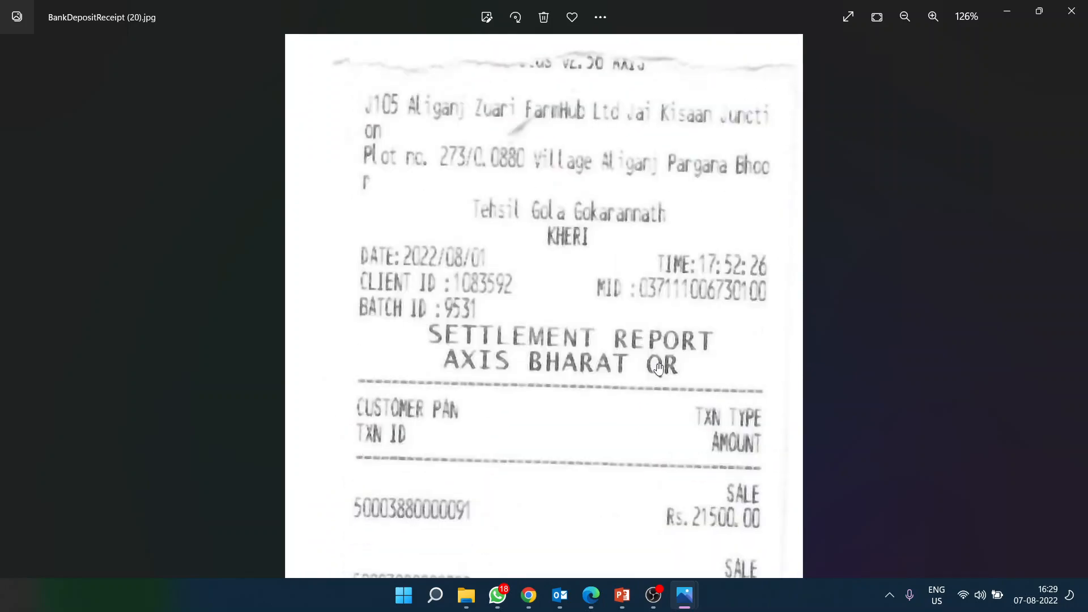
scroll(681, 368, "down", 3)
scroll(714, 233, "down", 6)
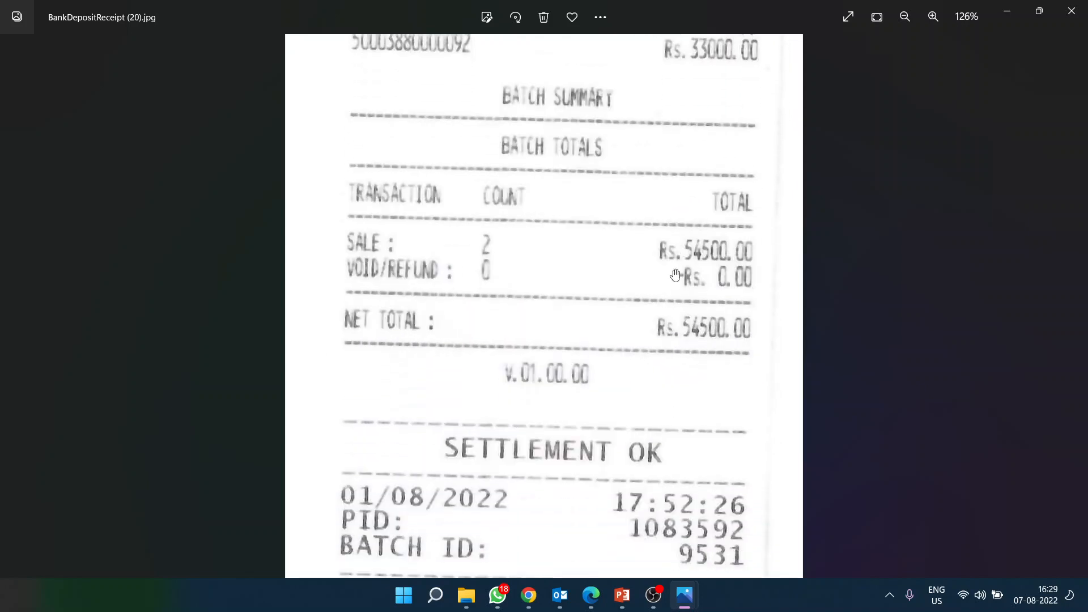
scroll(674, 207, "up", 4)
scroll(685, 250, "up", 1)
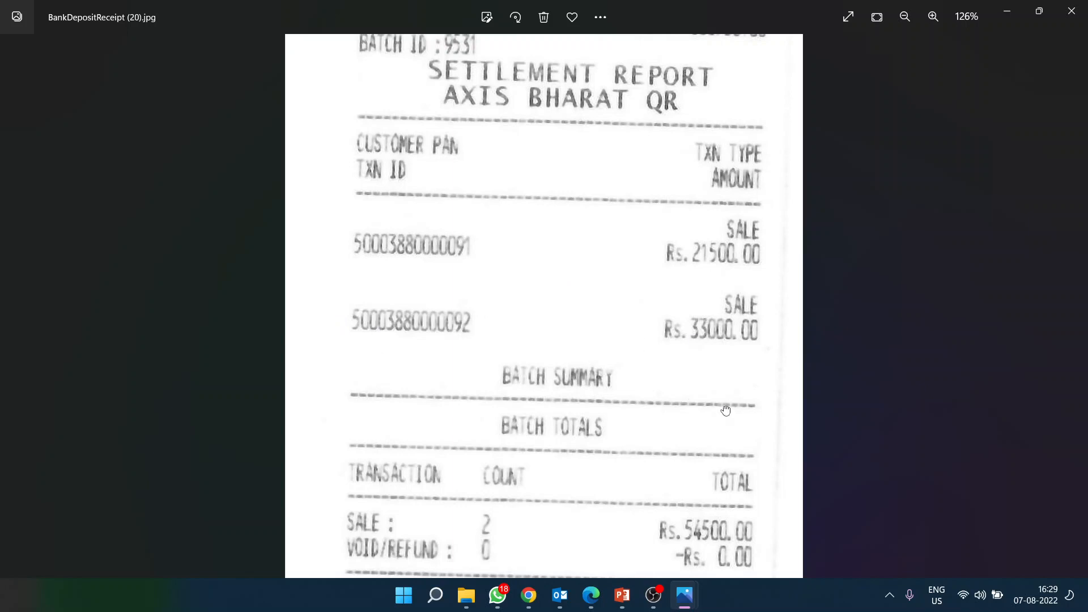
scroll(697, 394, "down", 3)
scroll(711, 229, "up", 3)
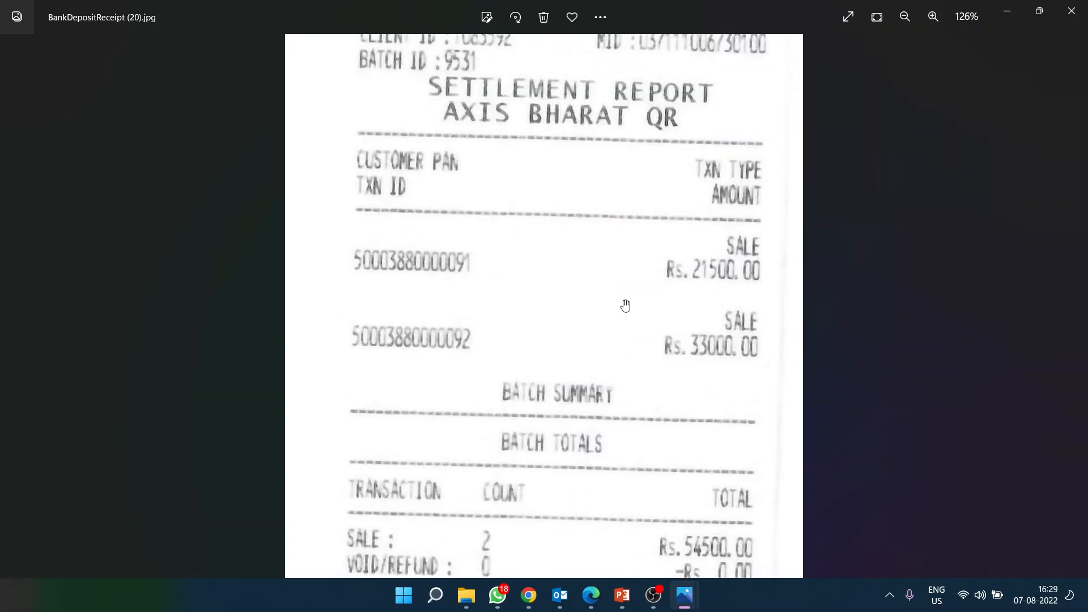
scroll(657, 397, "down", 4)
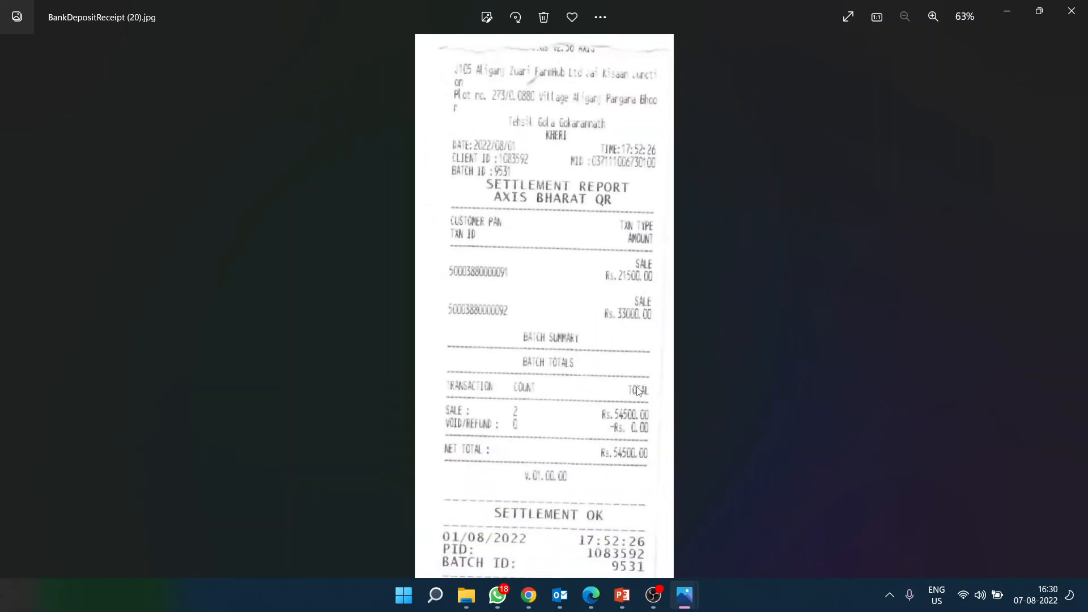